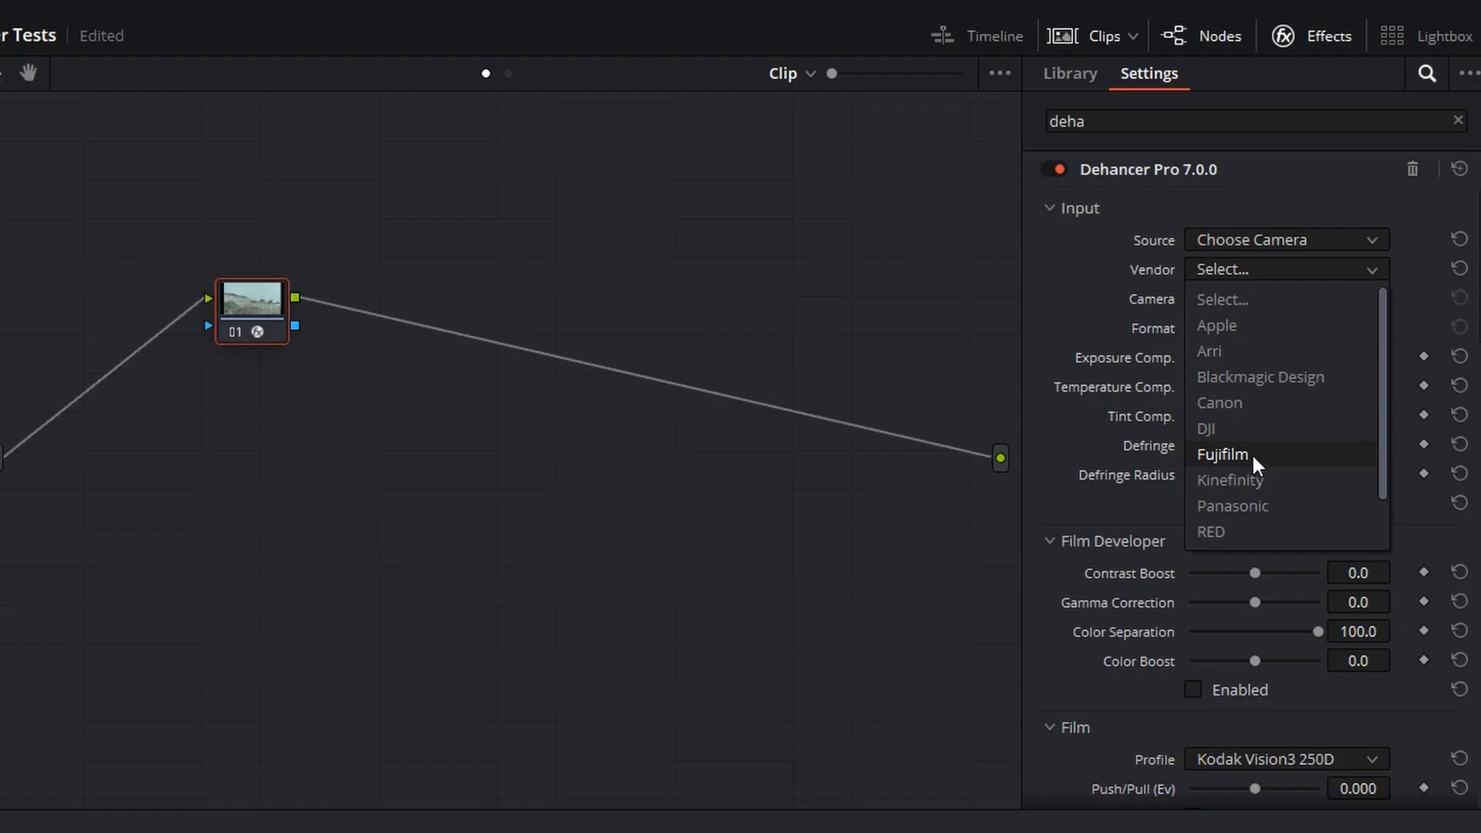
Set the Dehancer input to the Fujifilm X-H2S camera with the F-Log2 format
left_click(1254, 454)
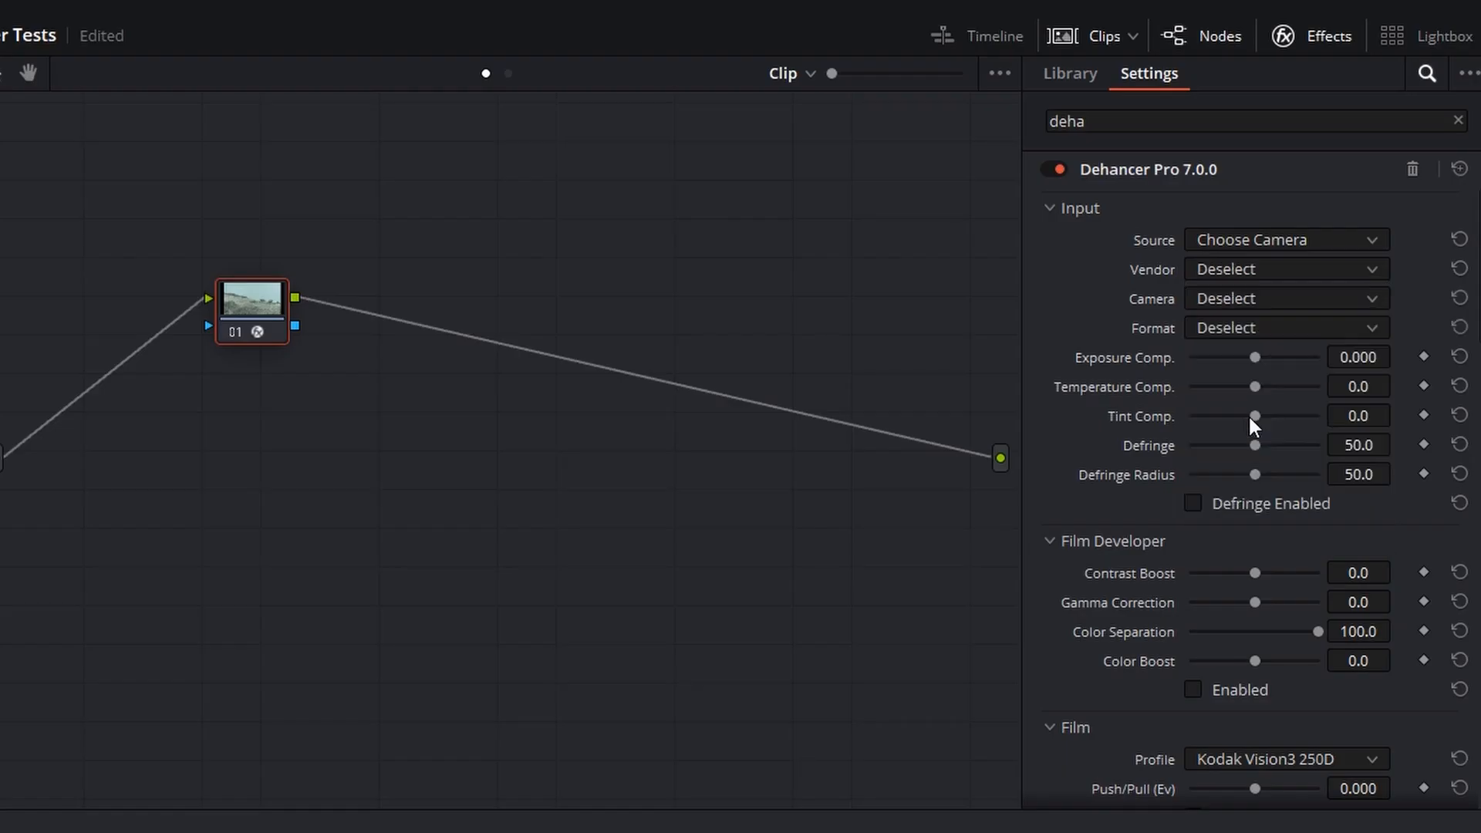
left_click(1247, 324)
left_click(1242, 413)
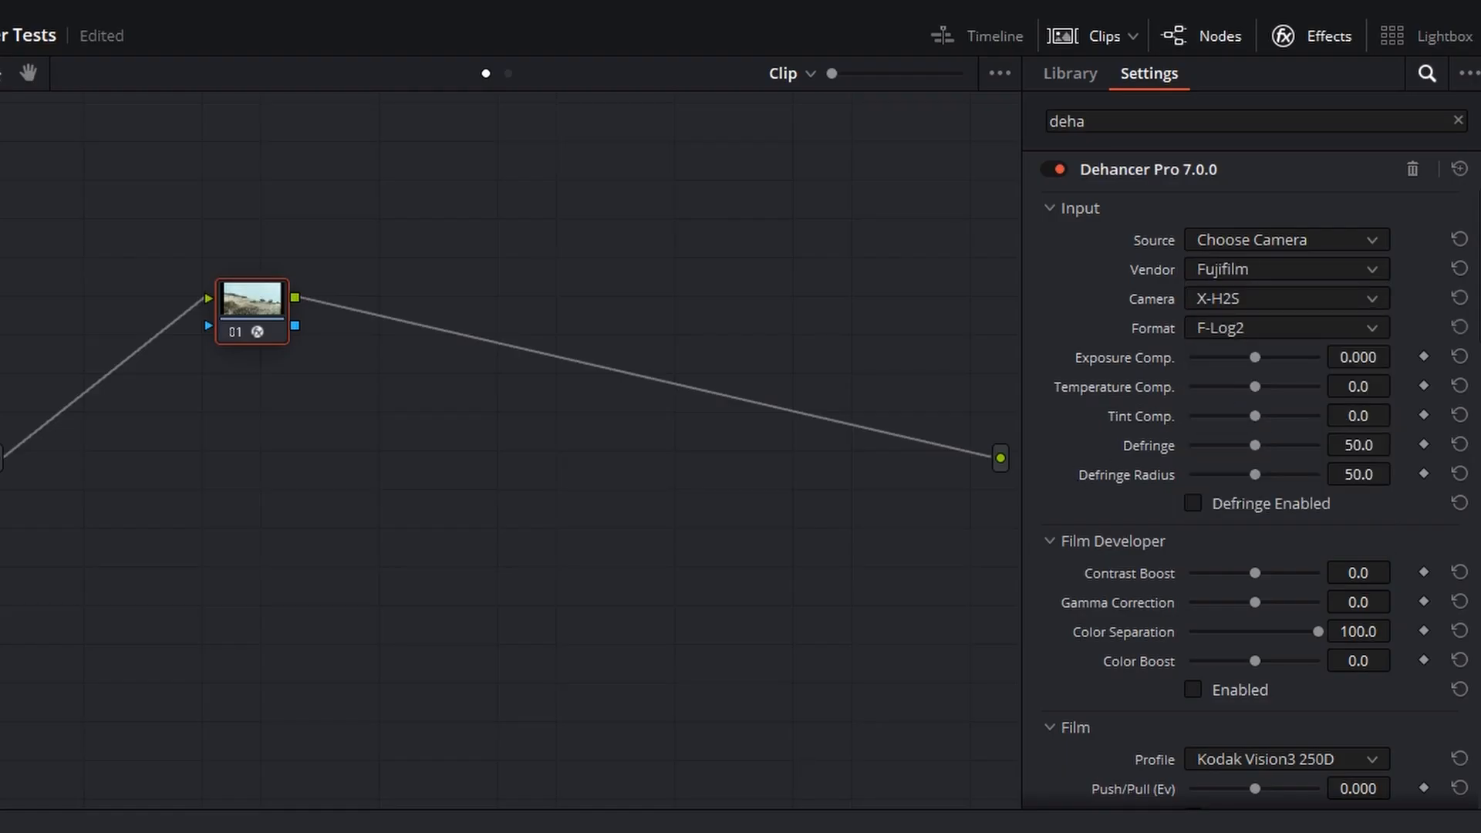
Choose Kodak Vision3 500T as the Dehancer film profile
scroll(1308, 404, "down", 5)
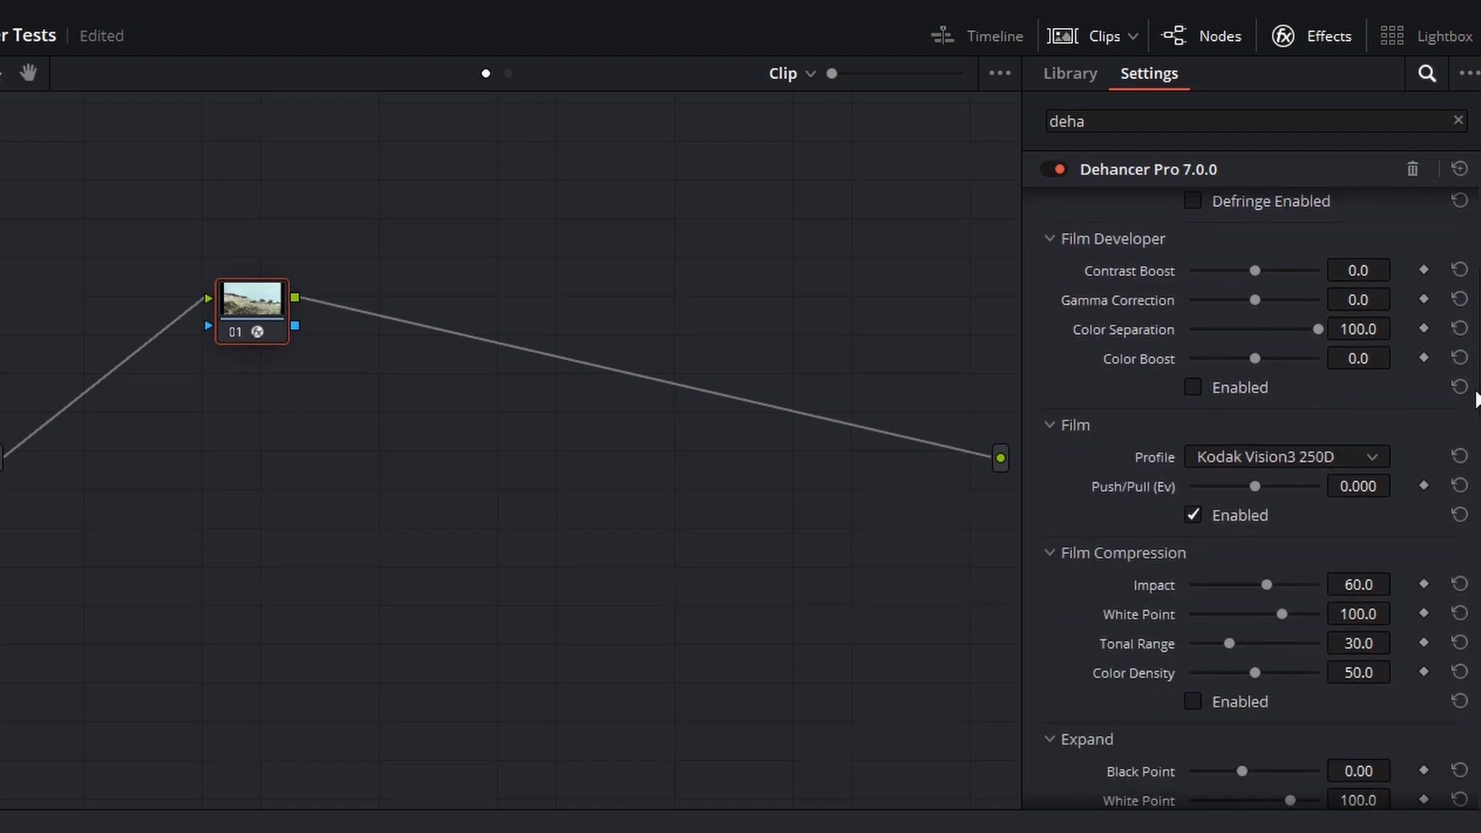
left_click(1310, 406)
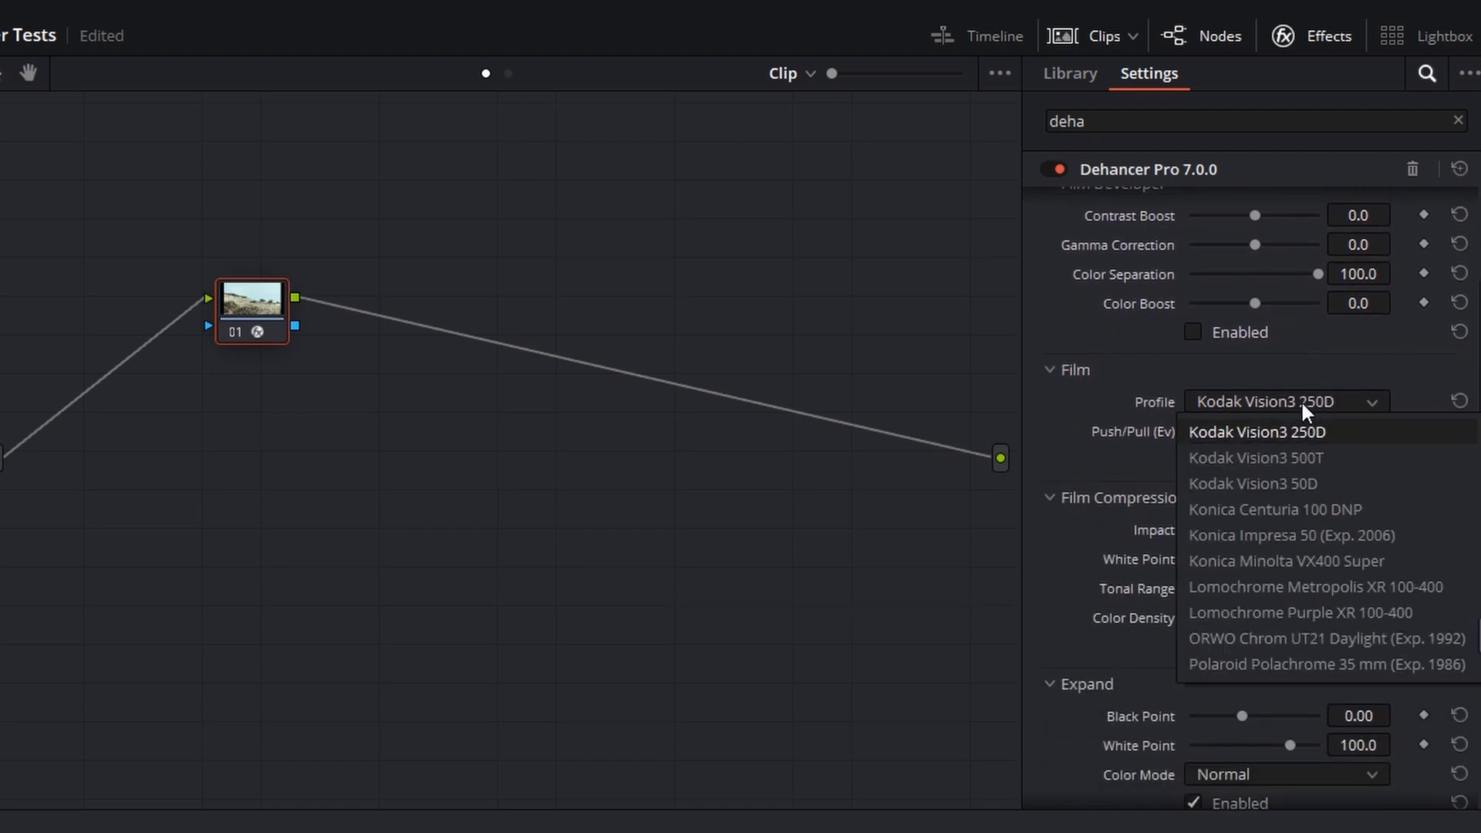
left_click(1299, 454)
scroll(1250, 494, "down", 3)
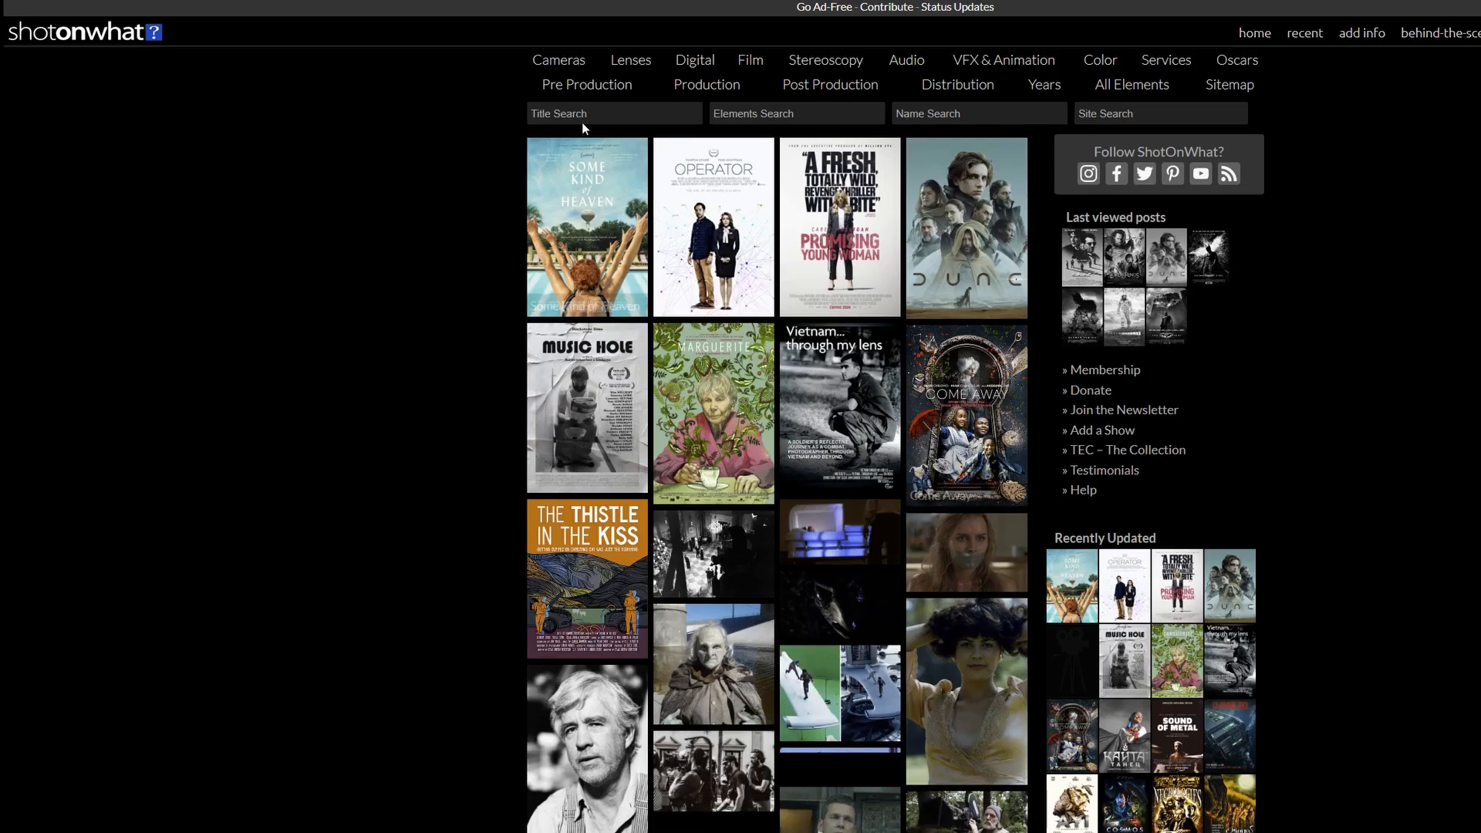
Search ShotOnWhat for "dark knight" and open The Dark Knight (2008) page to review its camera and film details
left_click(582, 122)
type("dark knight")
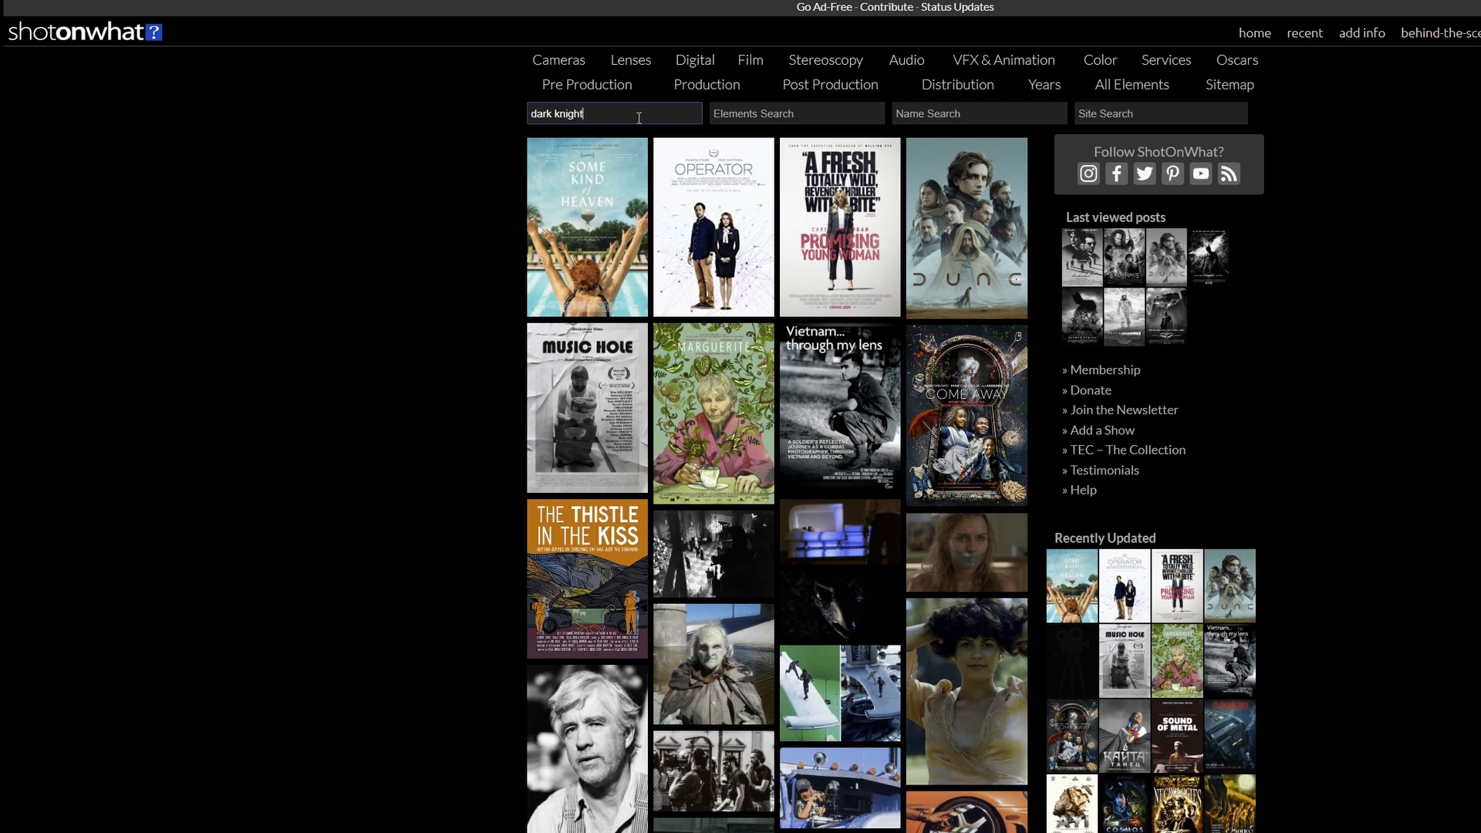
left_click(601, 132)
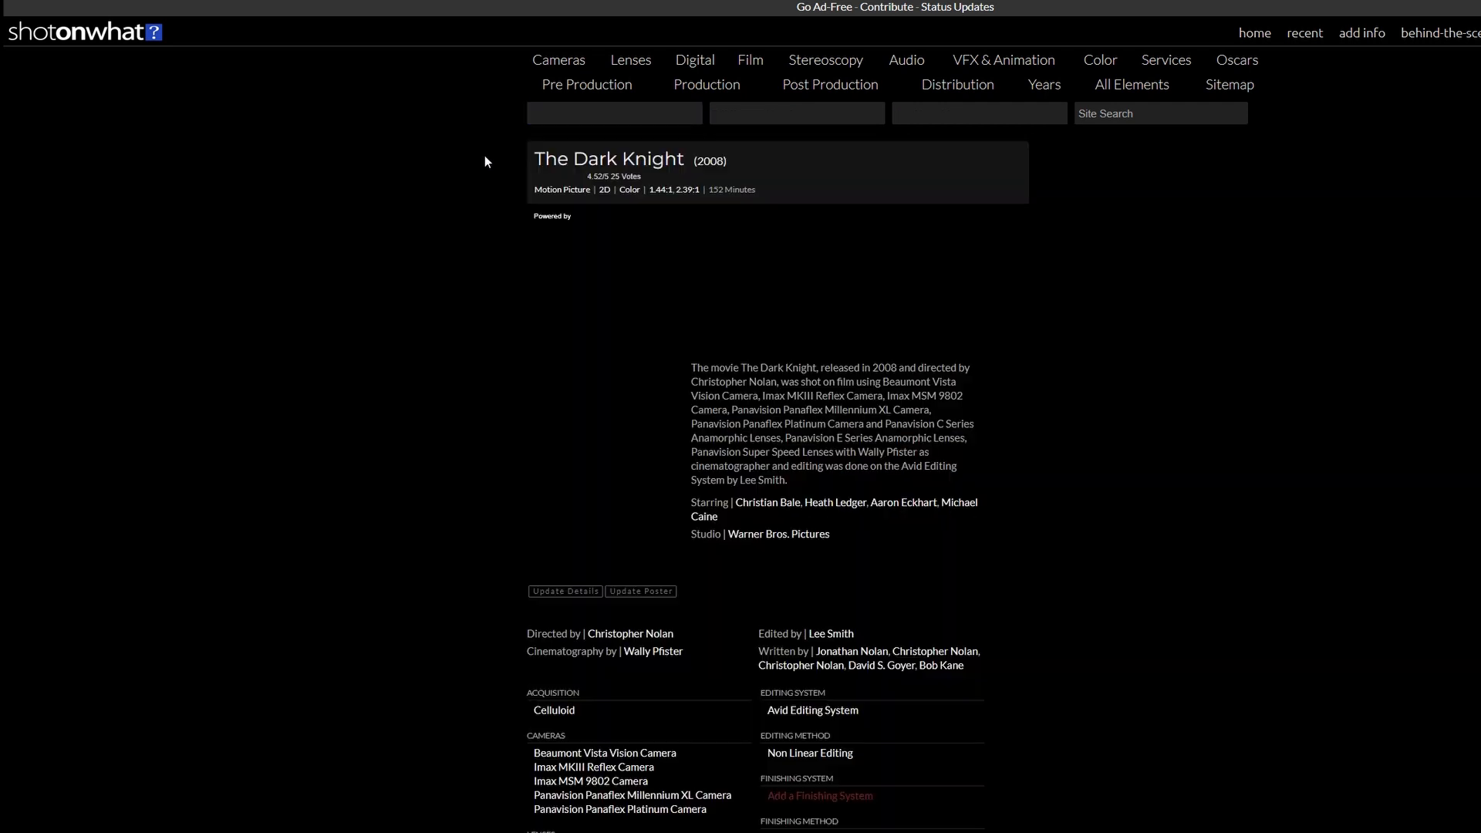
scroll(640, 328, "down", 5)
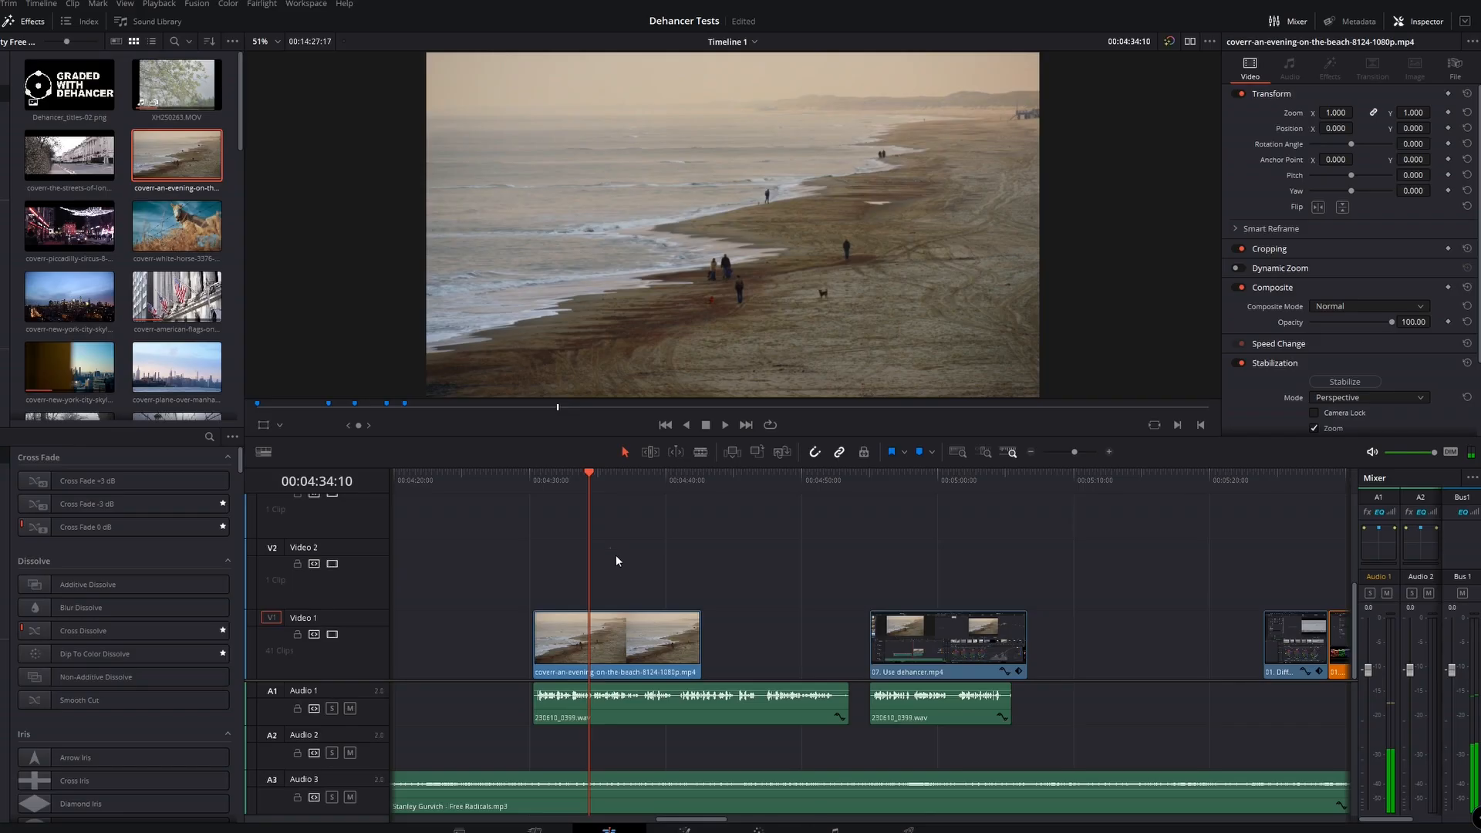
Open the evening beach clip for color grading, add two serial nodes and label the first node EXP
left_click(638, 630)
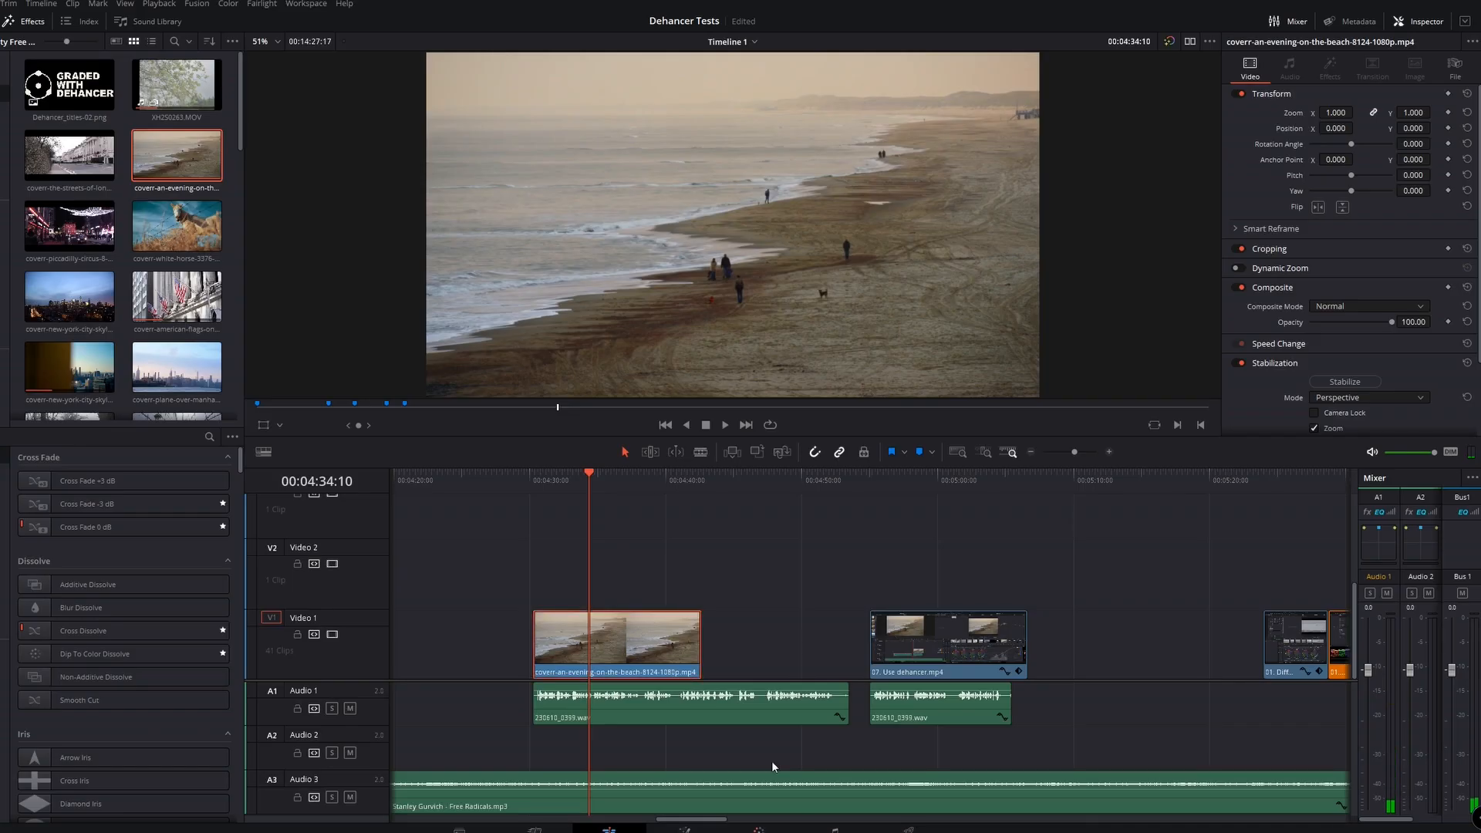
left_click(759, 830)
key("alt+s")
key("alt+s")
right_click(776, 199)
left_click(804, 214)
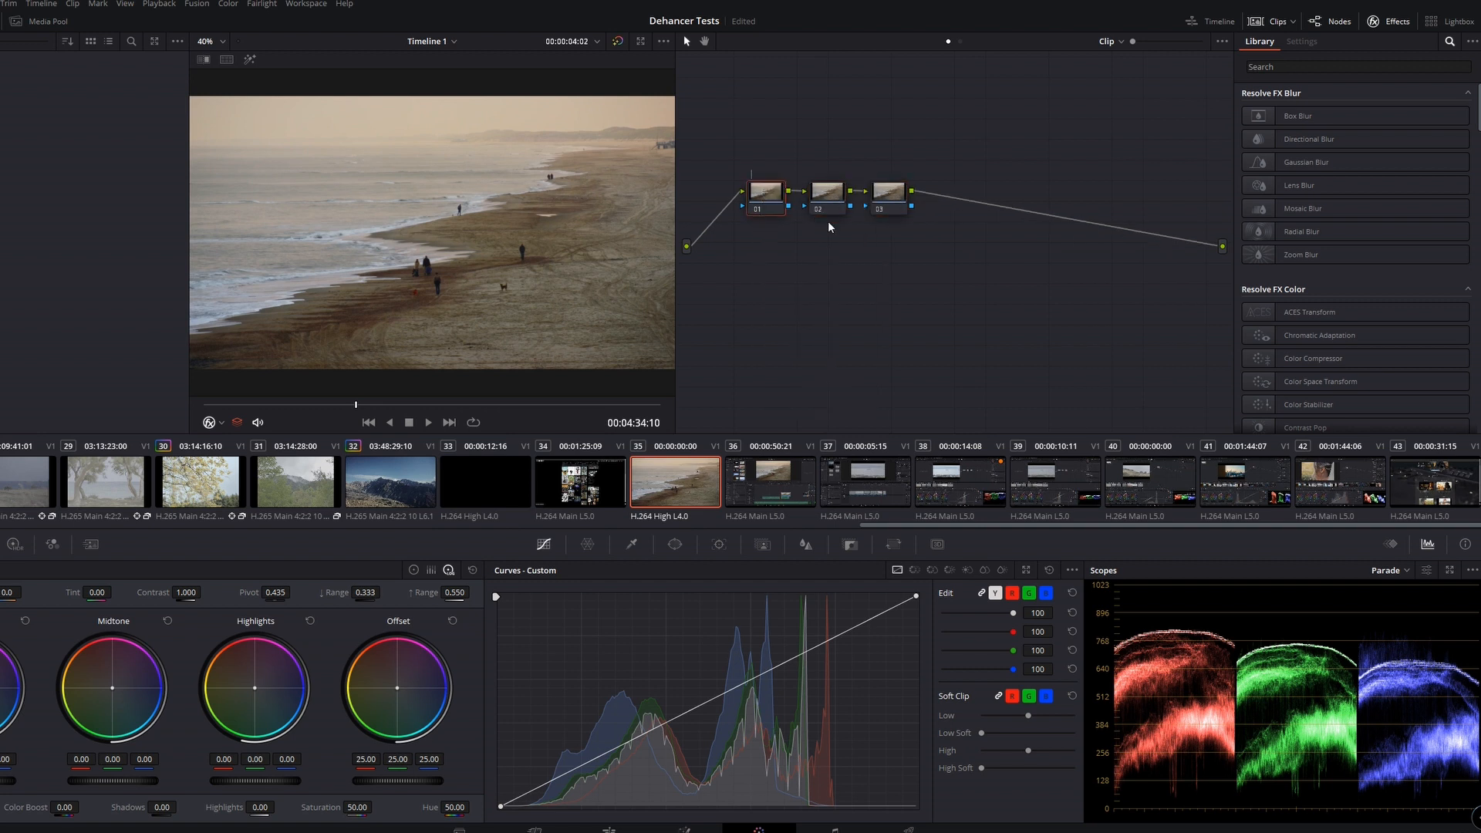
type("EXP")
Label the second node for balance, label the third node, and shift the third node slightly away from the second
right_click(824, 196)
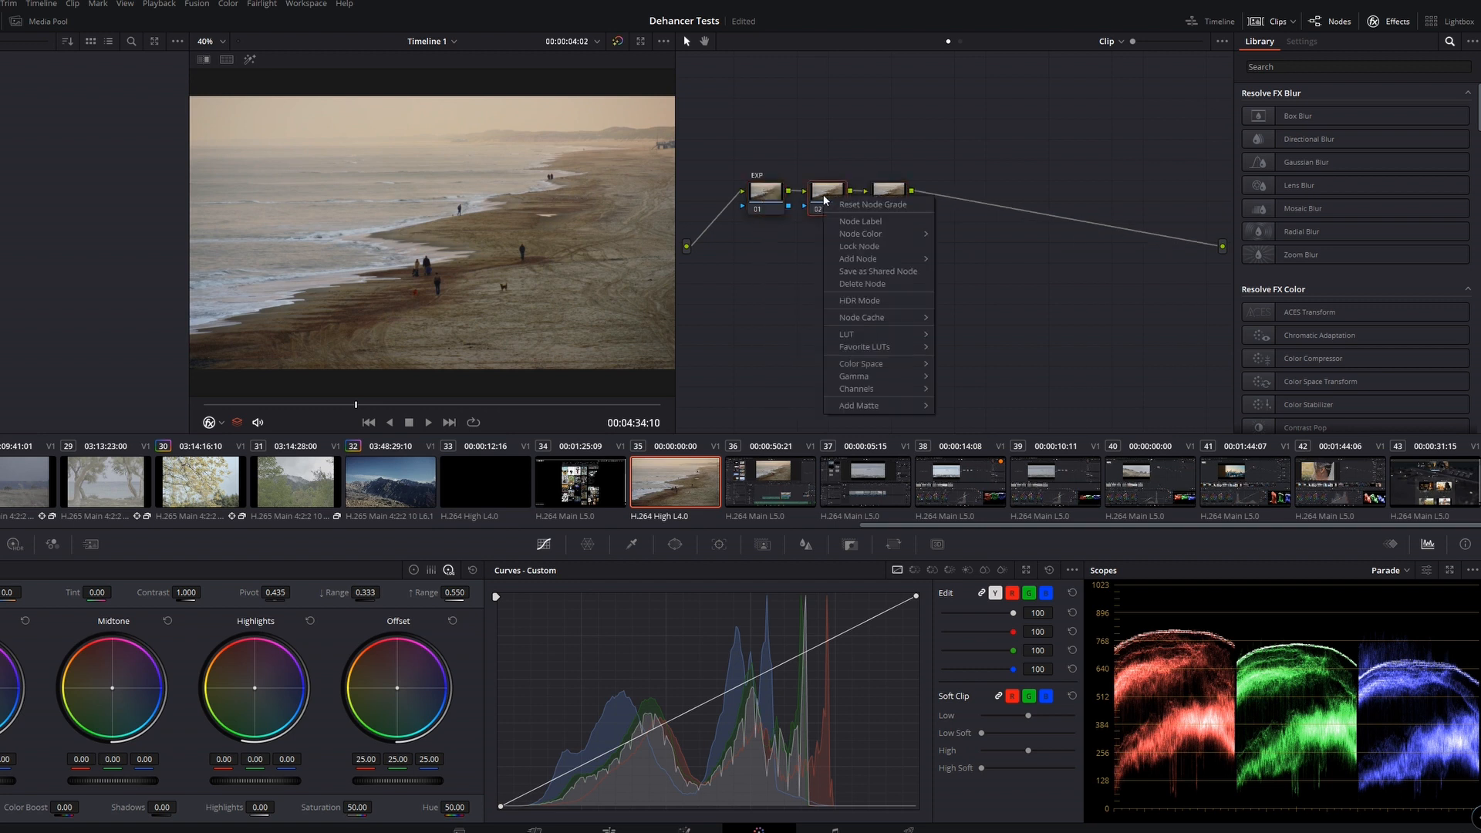
left_click(847, 220)
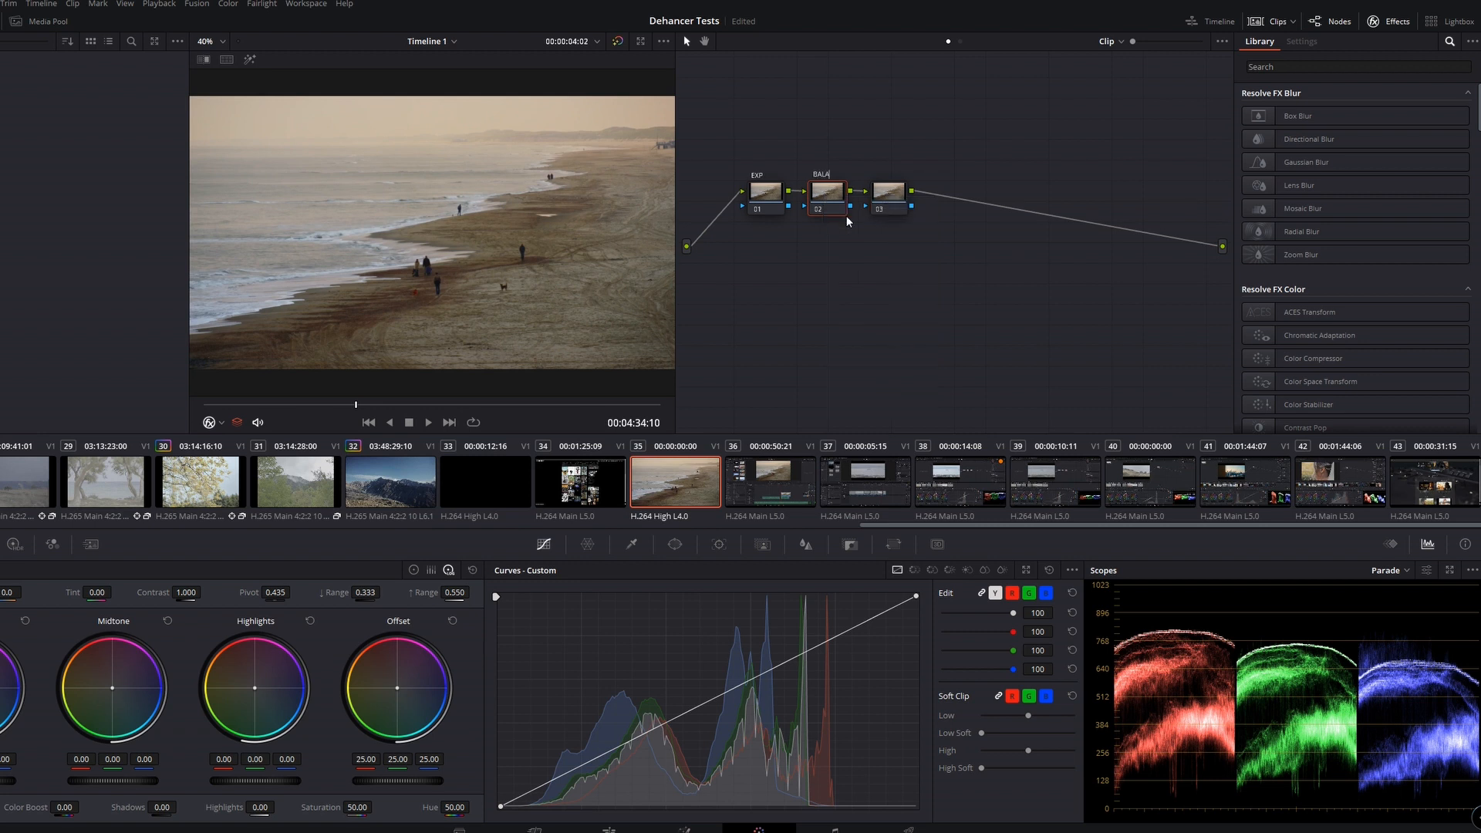
left_click(891, 195)
right_click(890, 195)
left_click(927, 220)
left_click_drag(889, 197, 917, 194)
Find the Dehancer Pro effect and apply it to the third node of the beach clip
left_click(1299, 68)
type("dehancer")
left_click_drag(1312, 116, 923, 202)
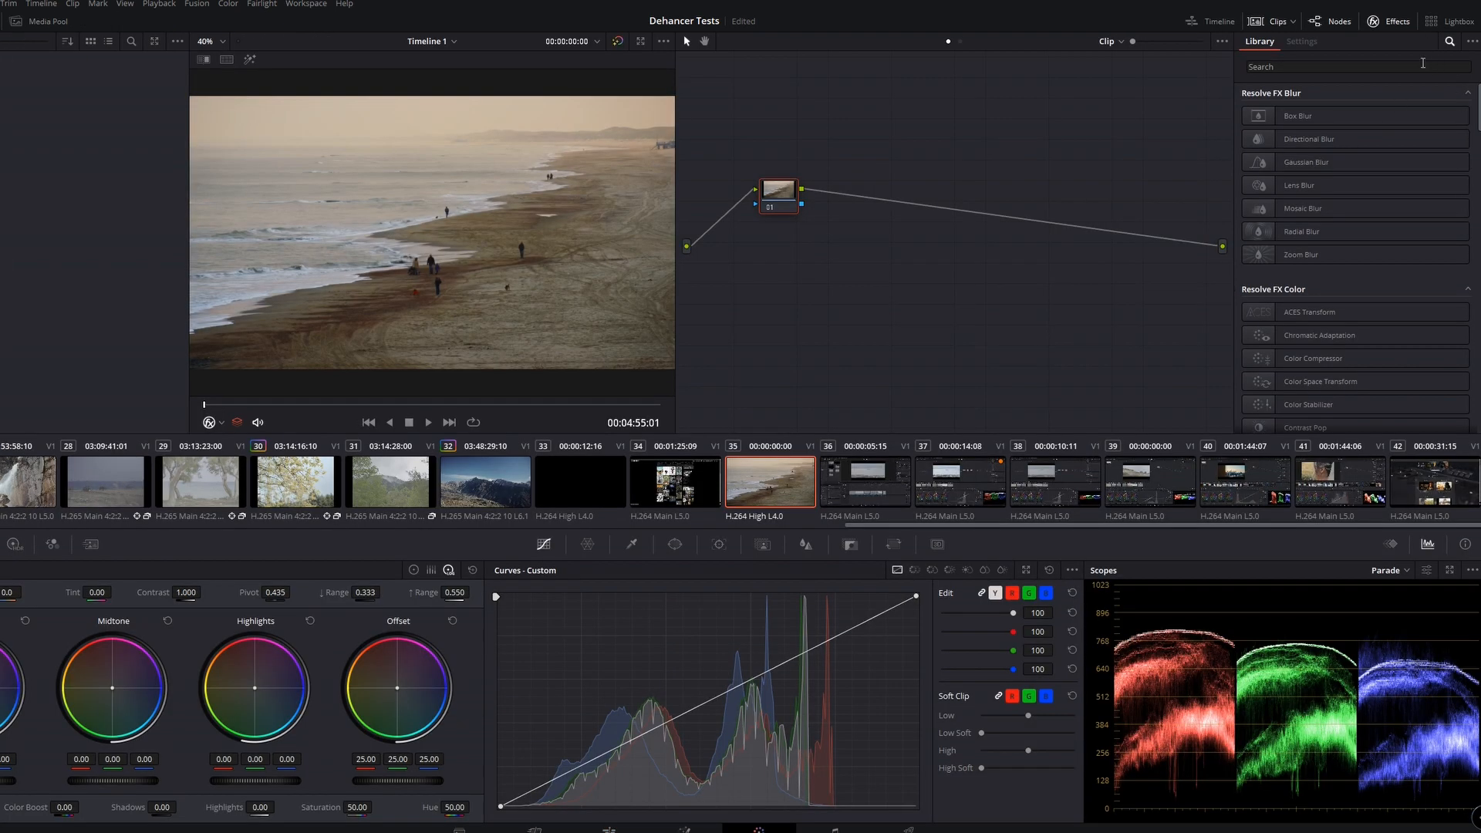
Search the effects for "dehancer" and apply Dehancer Pro to the first node of the second beach clip
left_click(1450, 41)
type("dehancer")
left_click_drag(1331, 114, 776, 197)
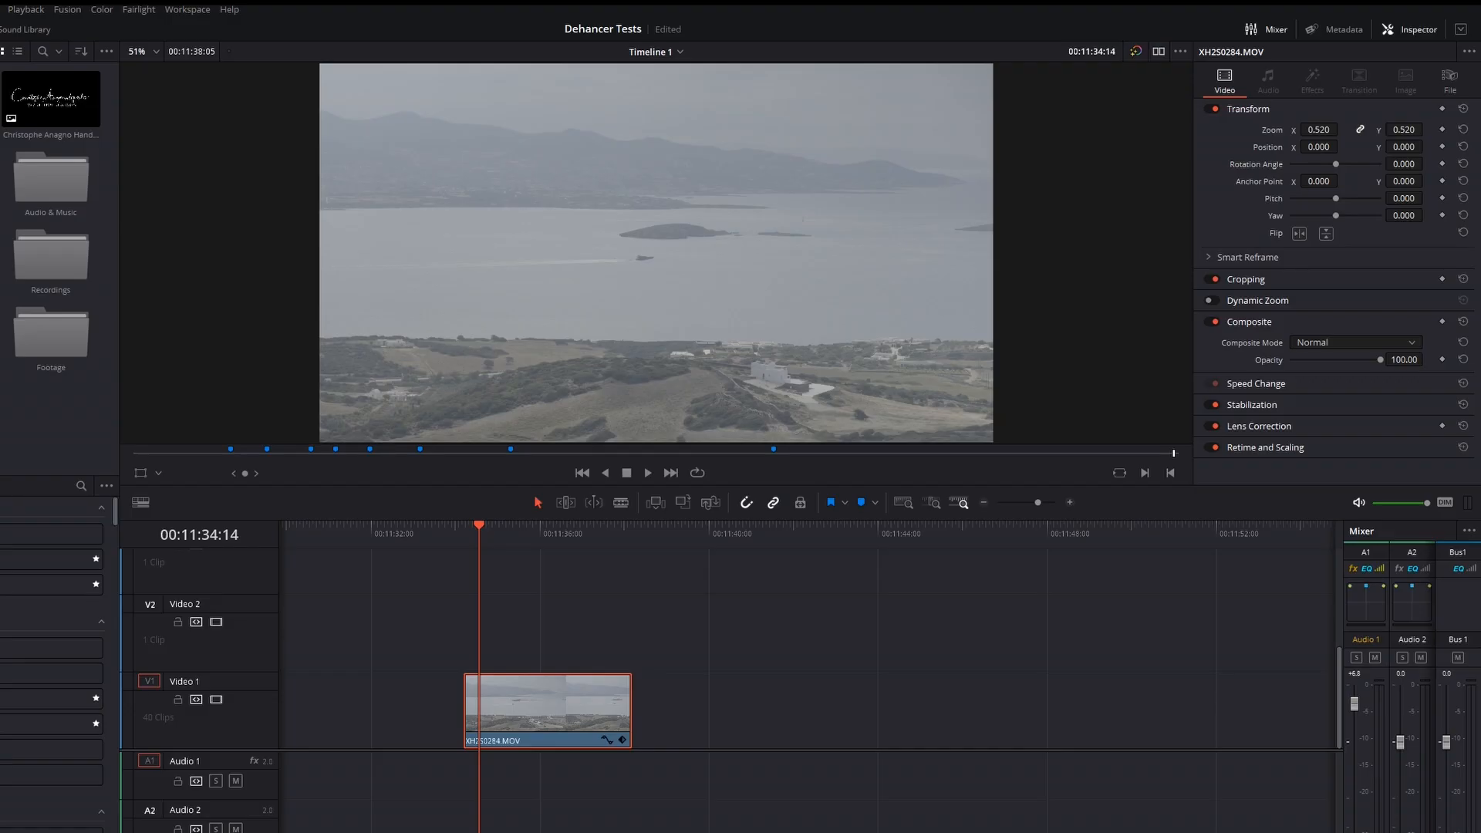
Open the XH2S0284.MOV clip for color grading, add two serial nodes and place node 02 above the others
key("shift+6")
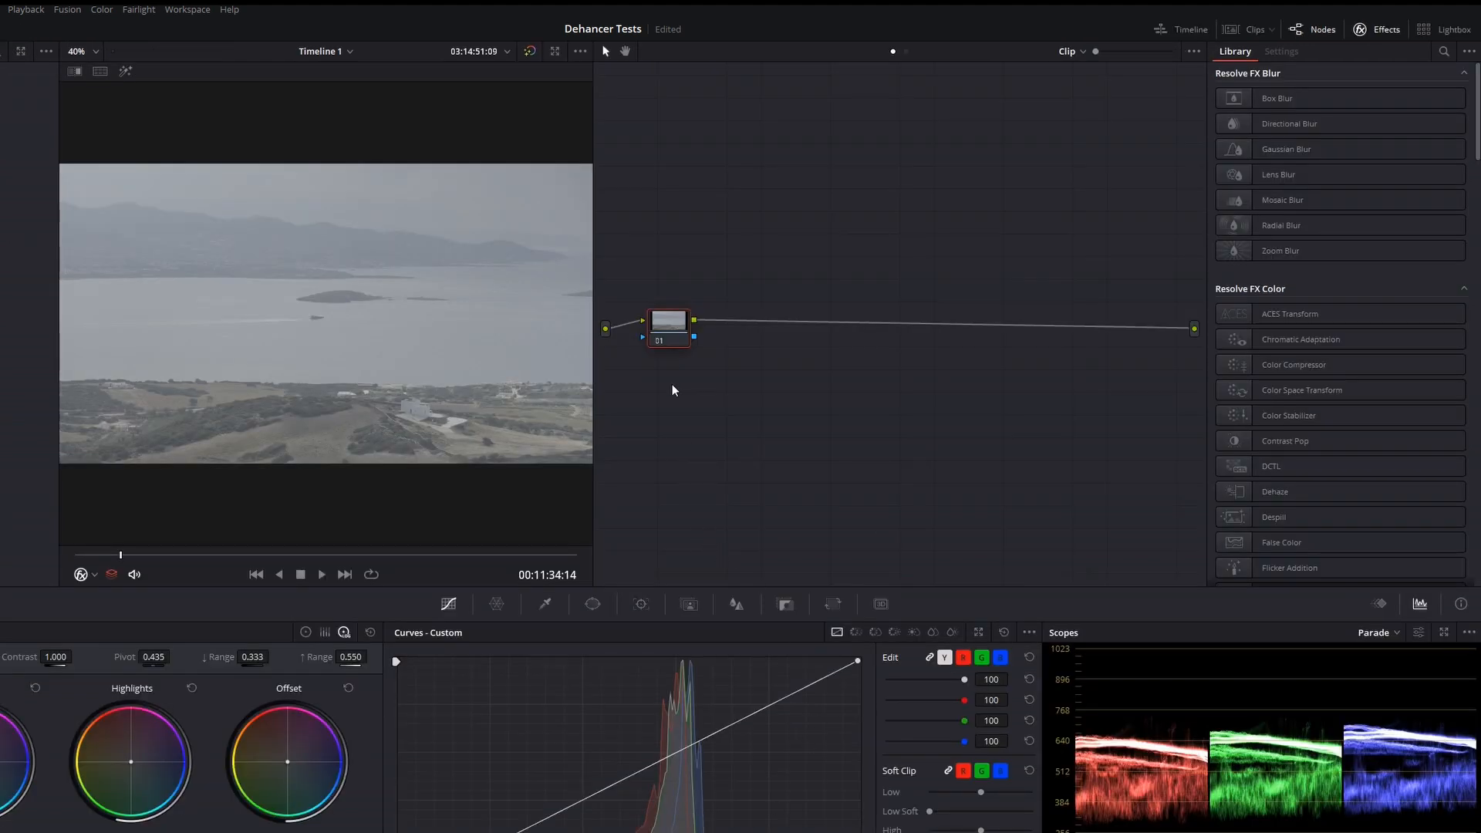
key("alt+s")
key("alt+s")
left_click_drag(734, 322, 725, 236)
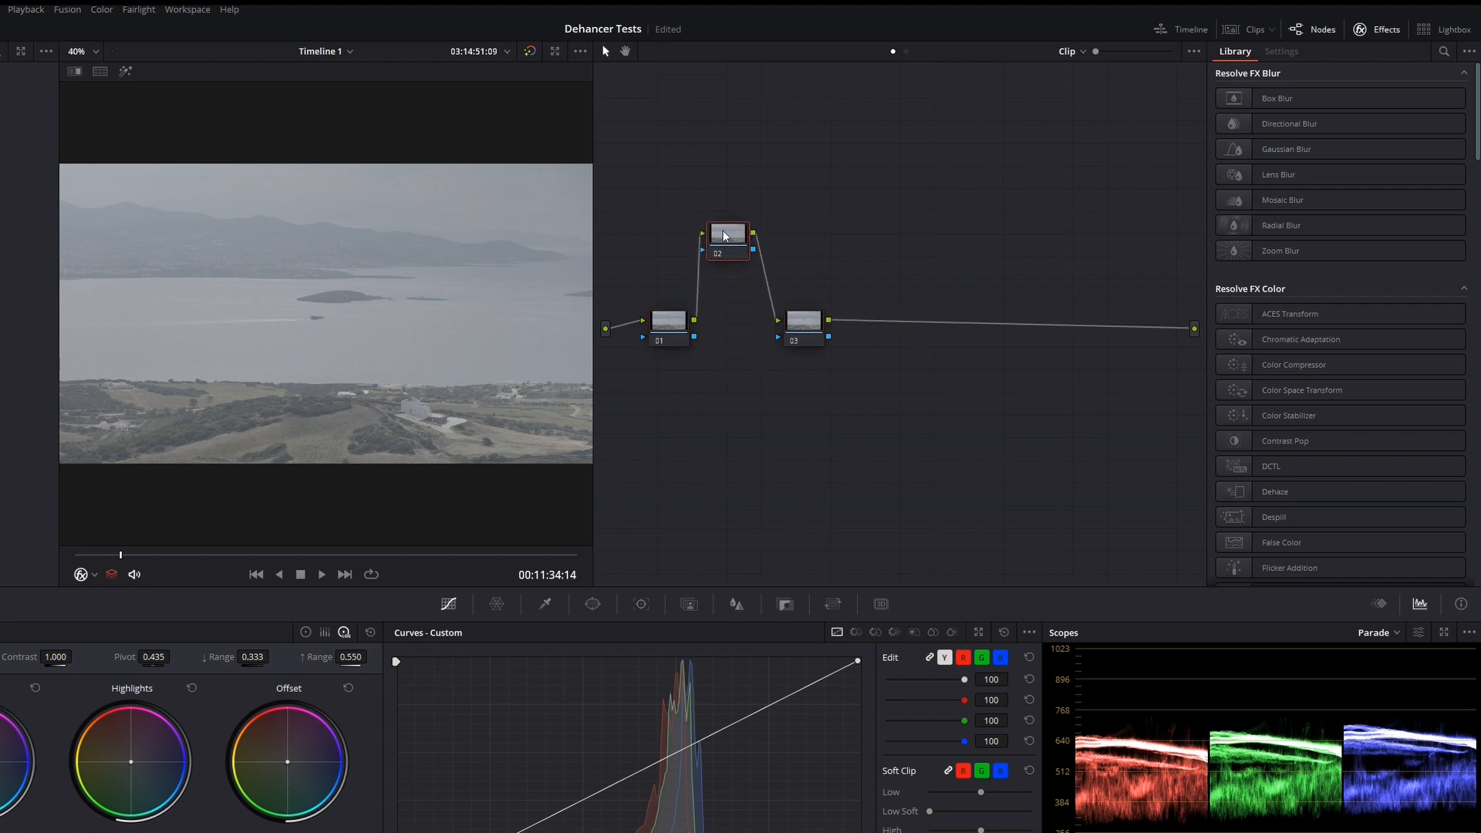
Apply the favorite LUT XH2S_FLog2_FGamut_to_WDR_BT.709_33grid_V.1.00 to node 02
right_click(724, 235)
mouse_move(734, 279)
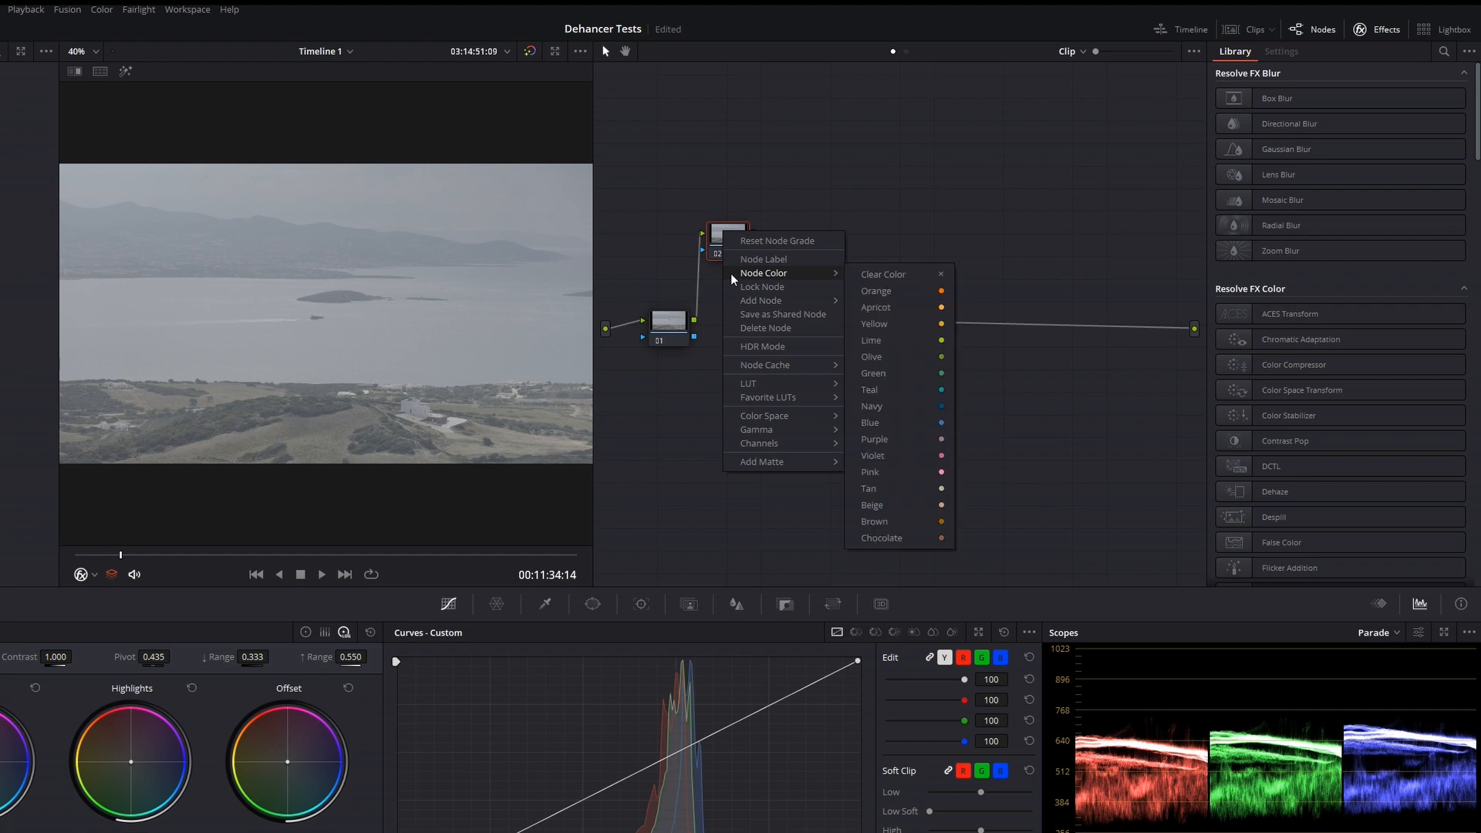
mouse_move(787, 400)
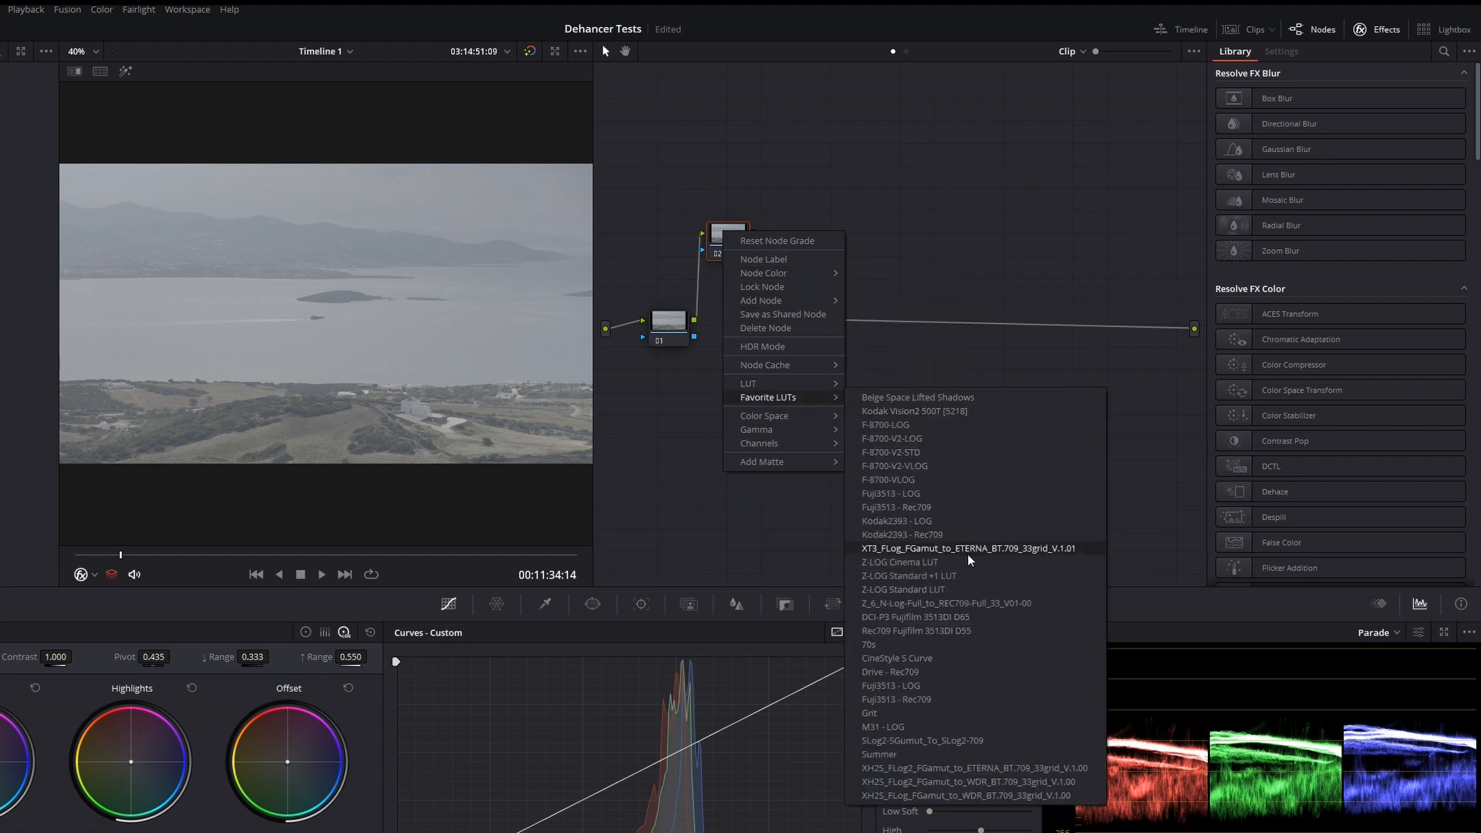
left_click(962, 784)
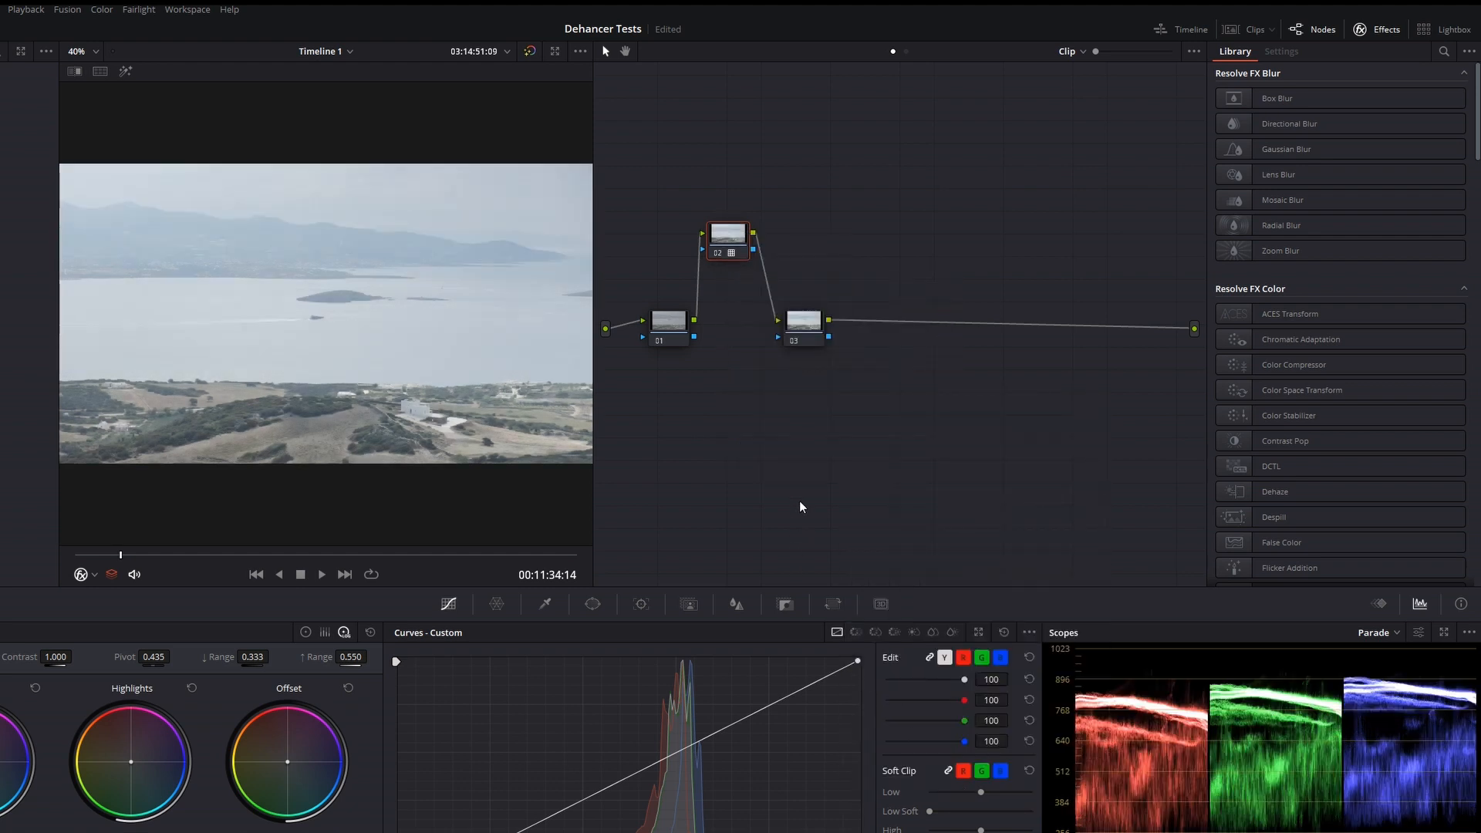
Move node 03 slightly away from the others and apply Dehancer Pro to it, searching the effects for "dehan"
left_click_drag(803, 321, 826, 336)
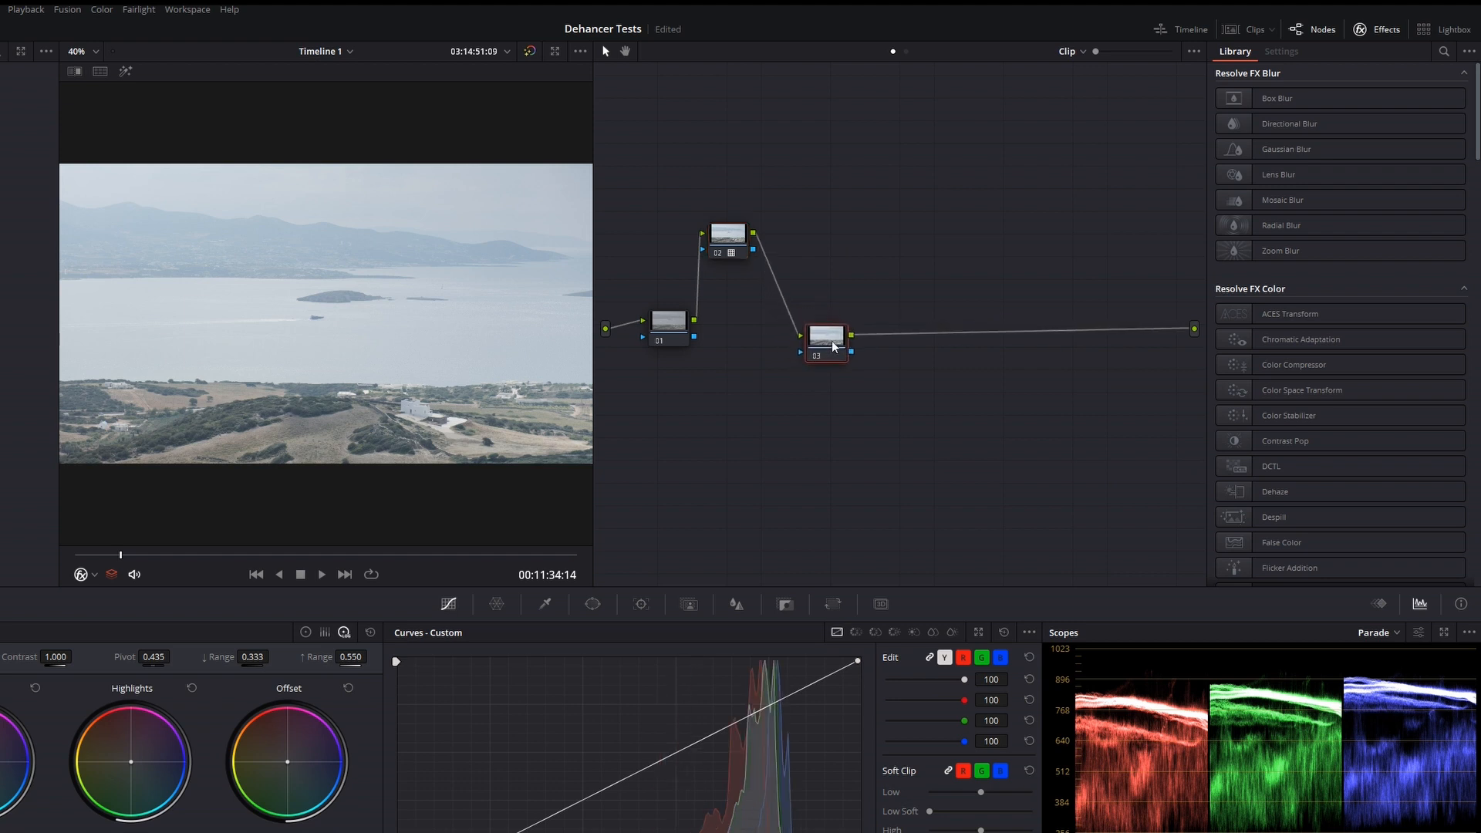
left_click(1443, 52)
type("dehan")
left_click_drag(1297, 133, 827, 339)
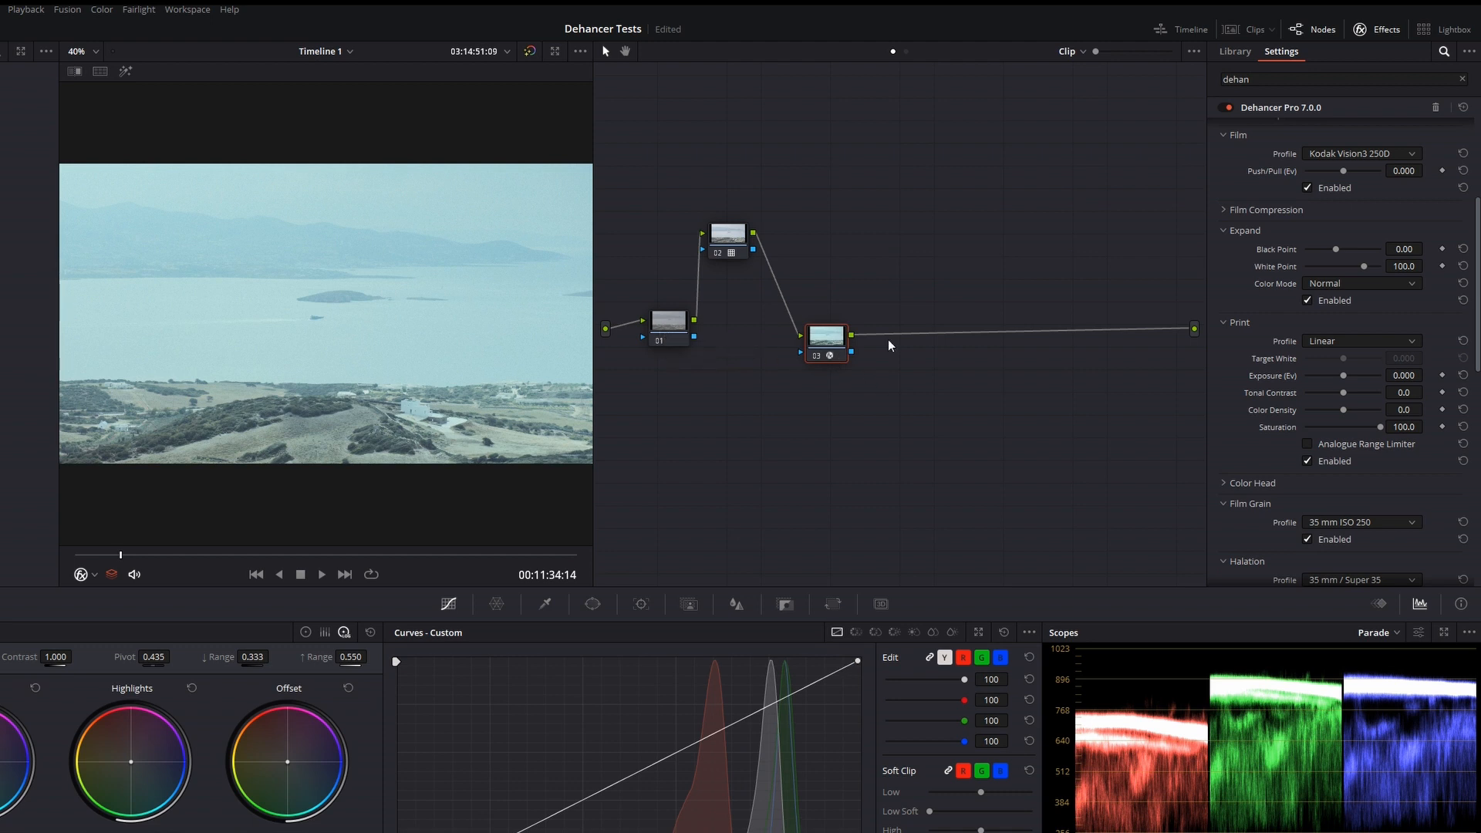
Set Dehancer's film profile to Kodak Vision3 500T and its print profile to Kodak 2383 Print Film
scroll(1466, 287, "up", 5)
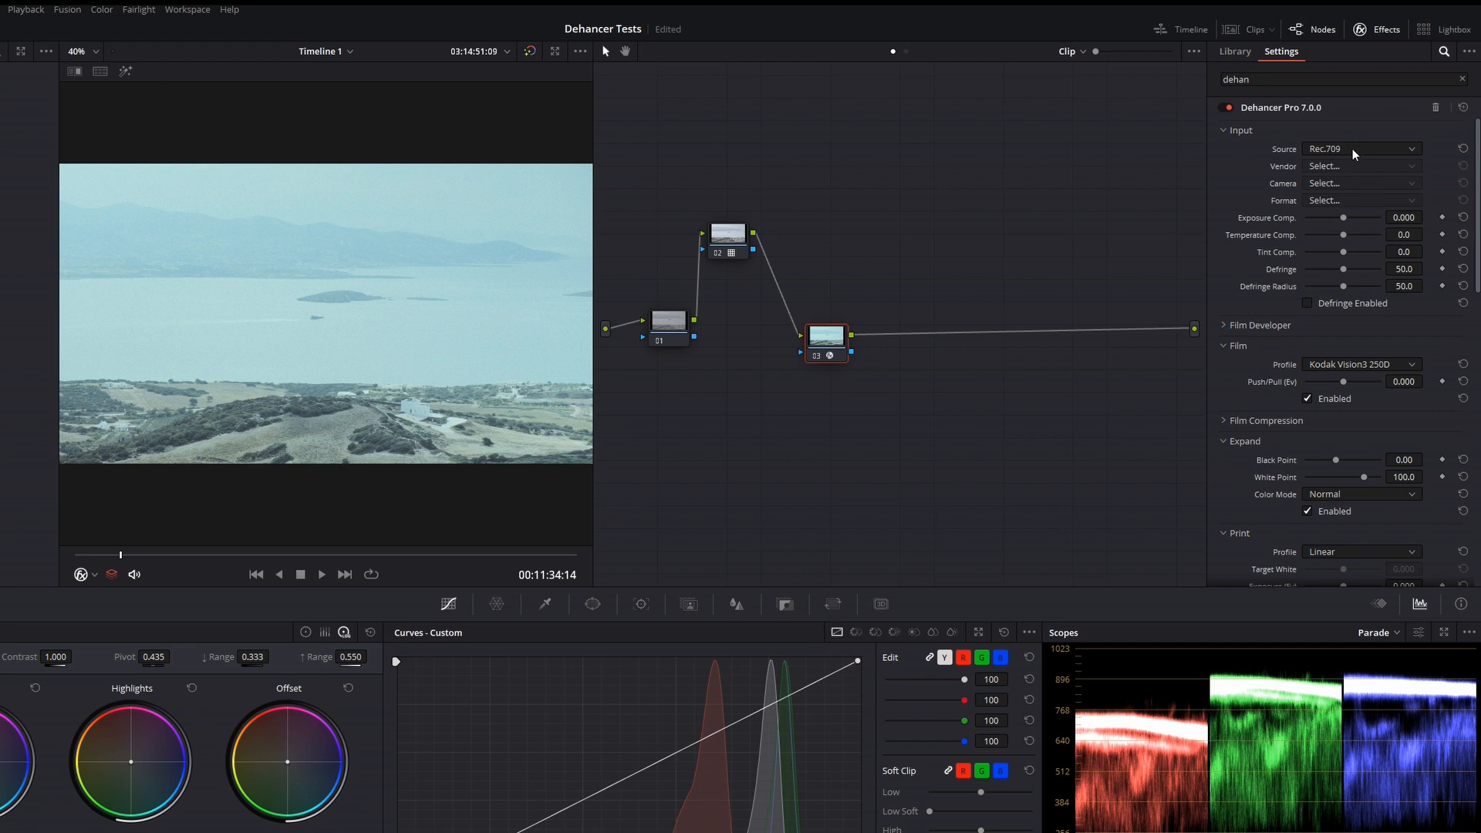
scroll(1479, 207, "down", 4)
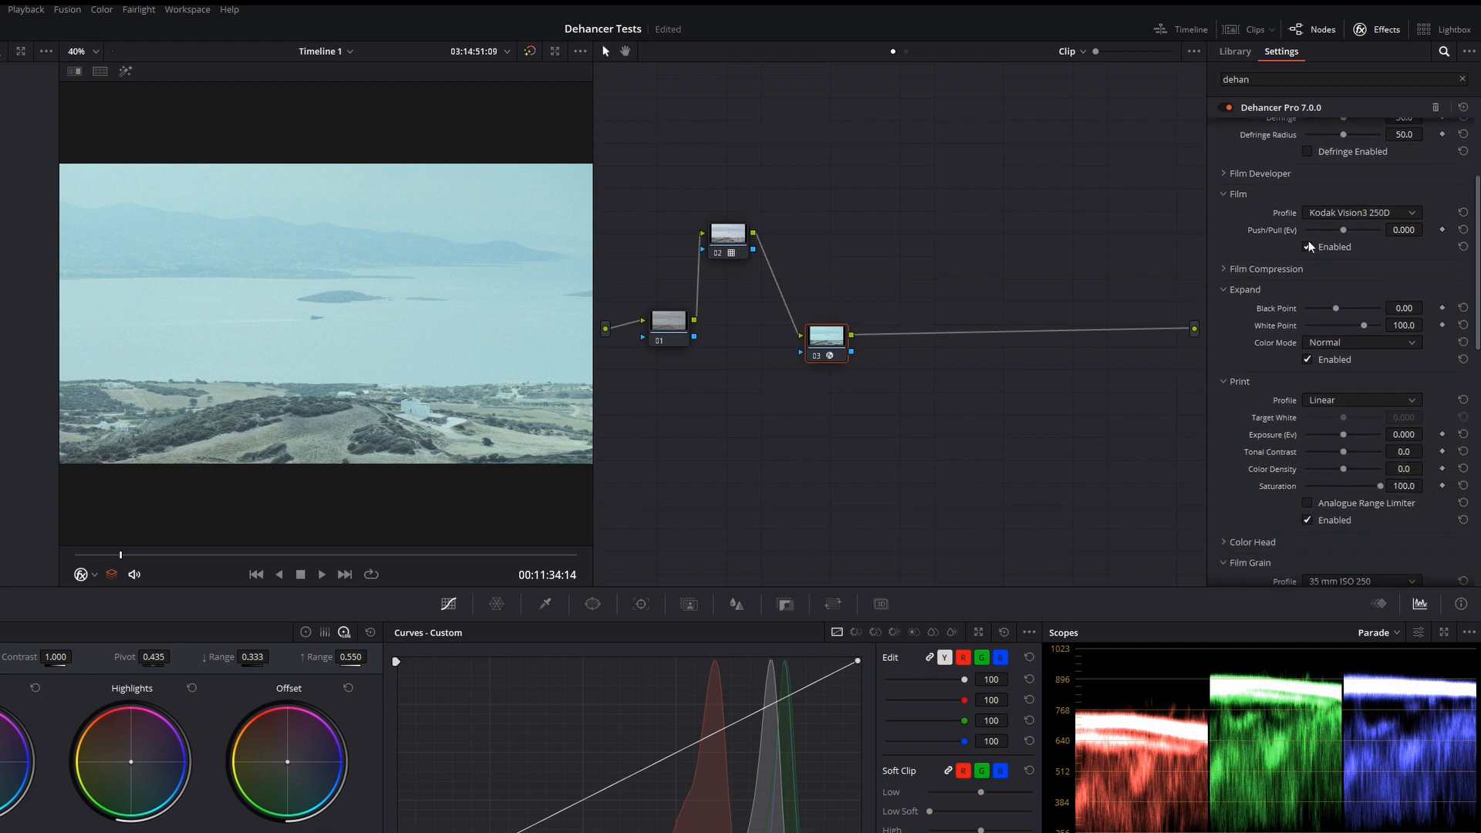
left_click(1366, 213)
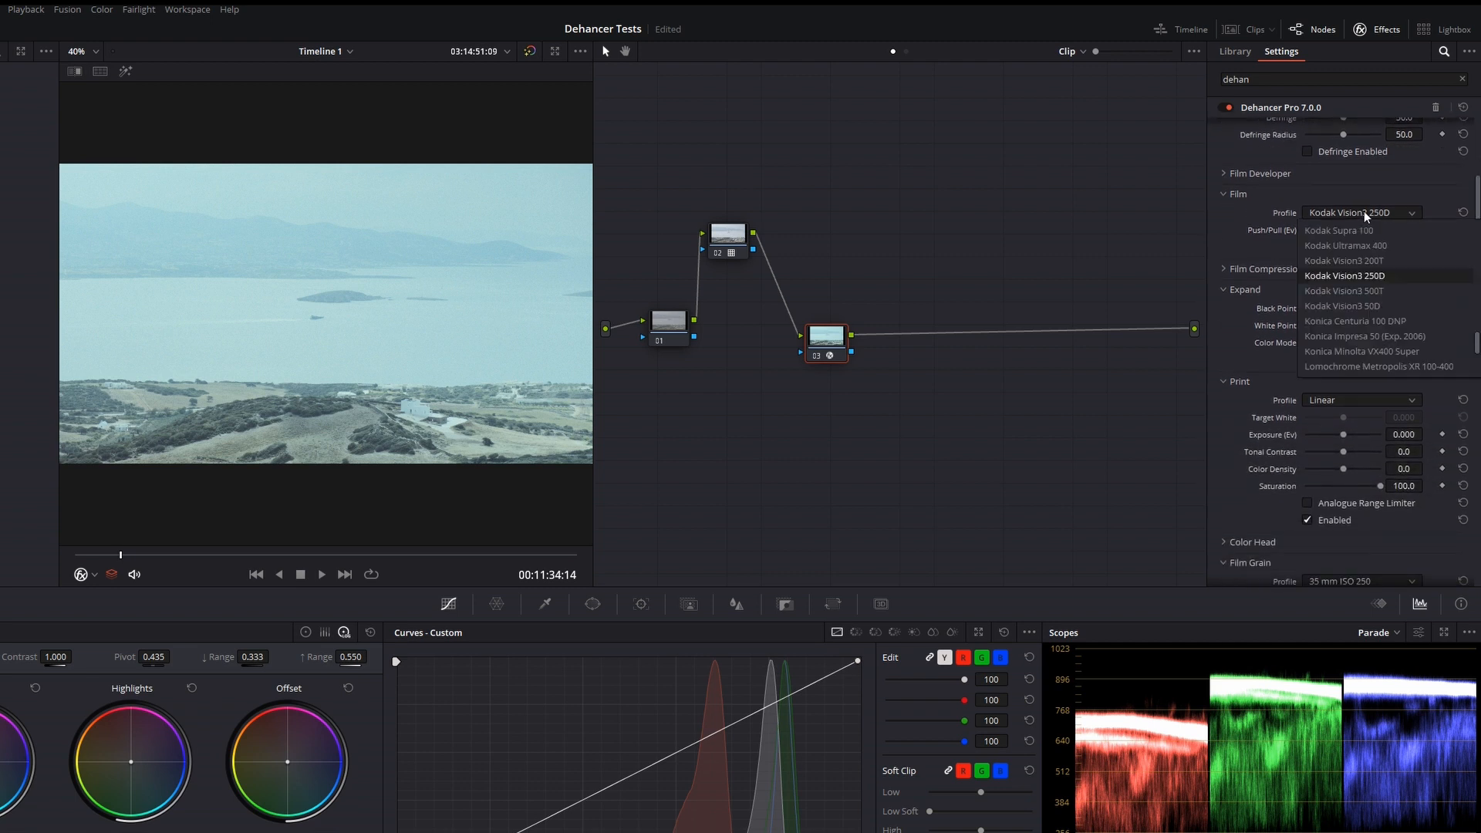
left_click(1380, 295)
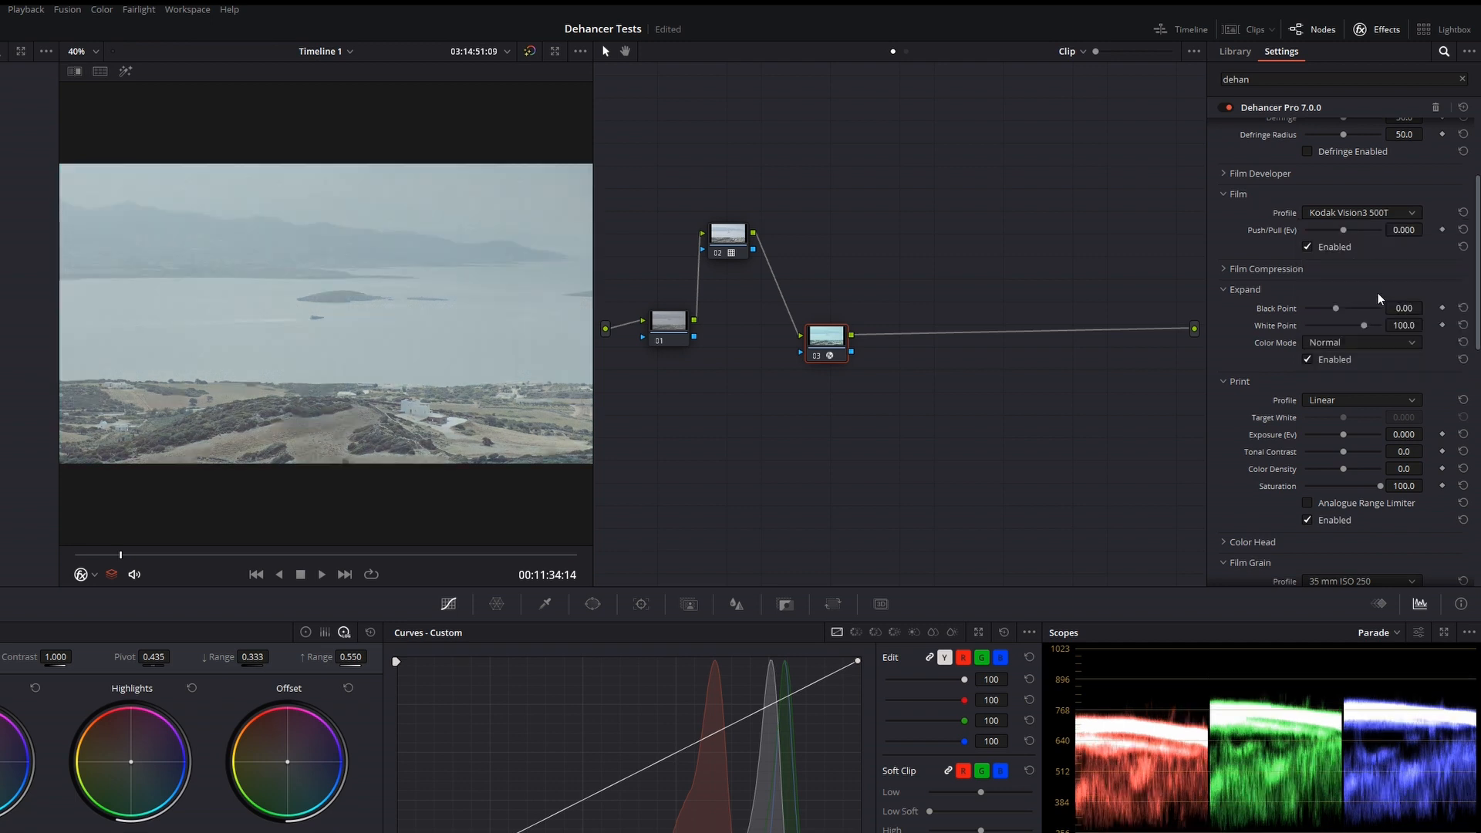
left_click(1352, 402)
left_click(1367, 467)
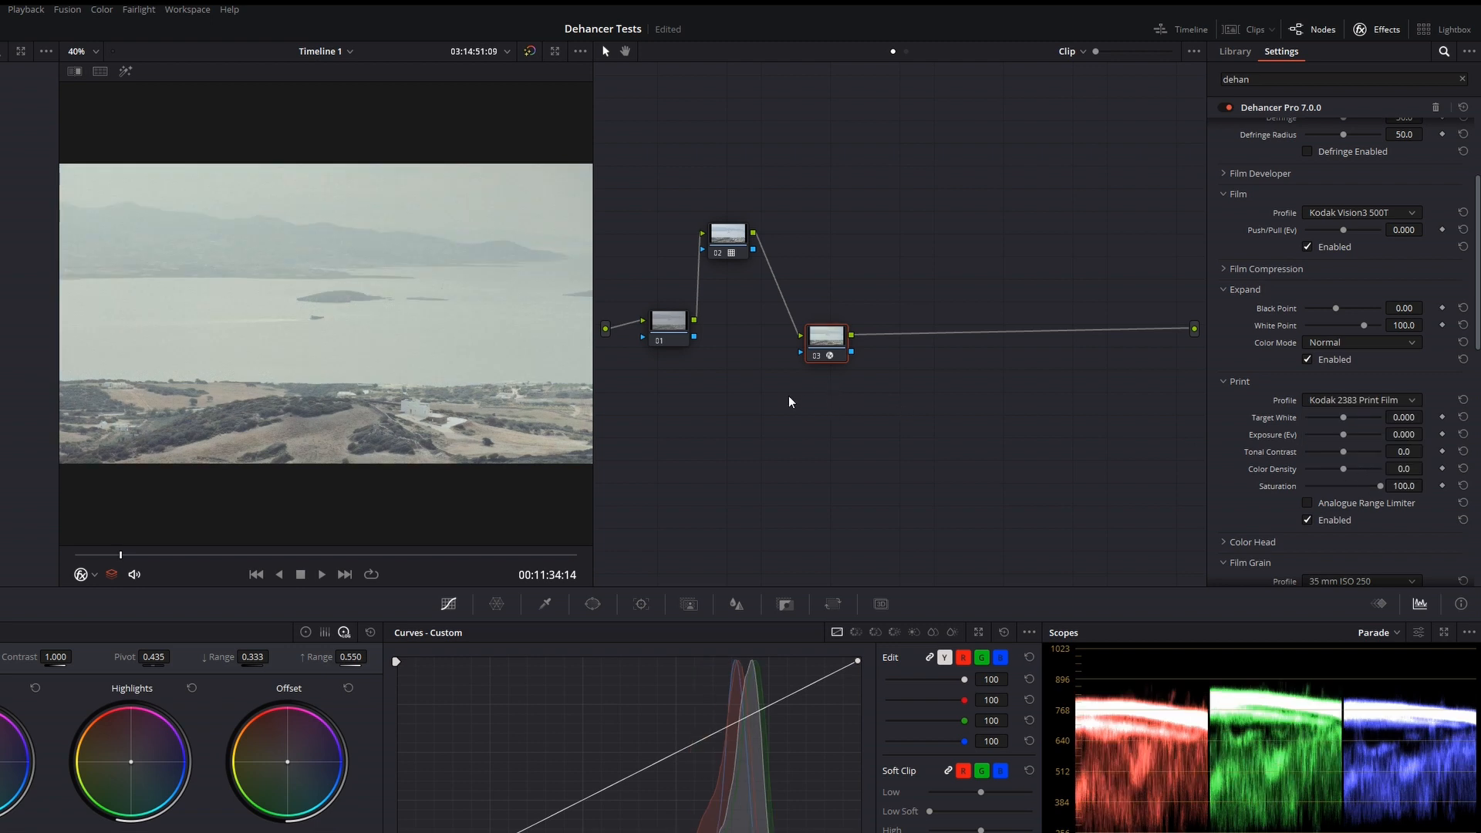
Shape a gentle S-curve on node 01 by lowering the shadows and raising the highlights of the custom curve
left_click_drag(670, 331, 664, 341)
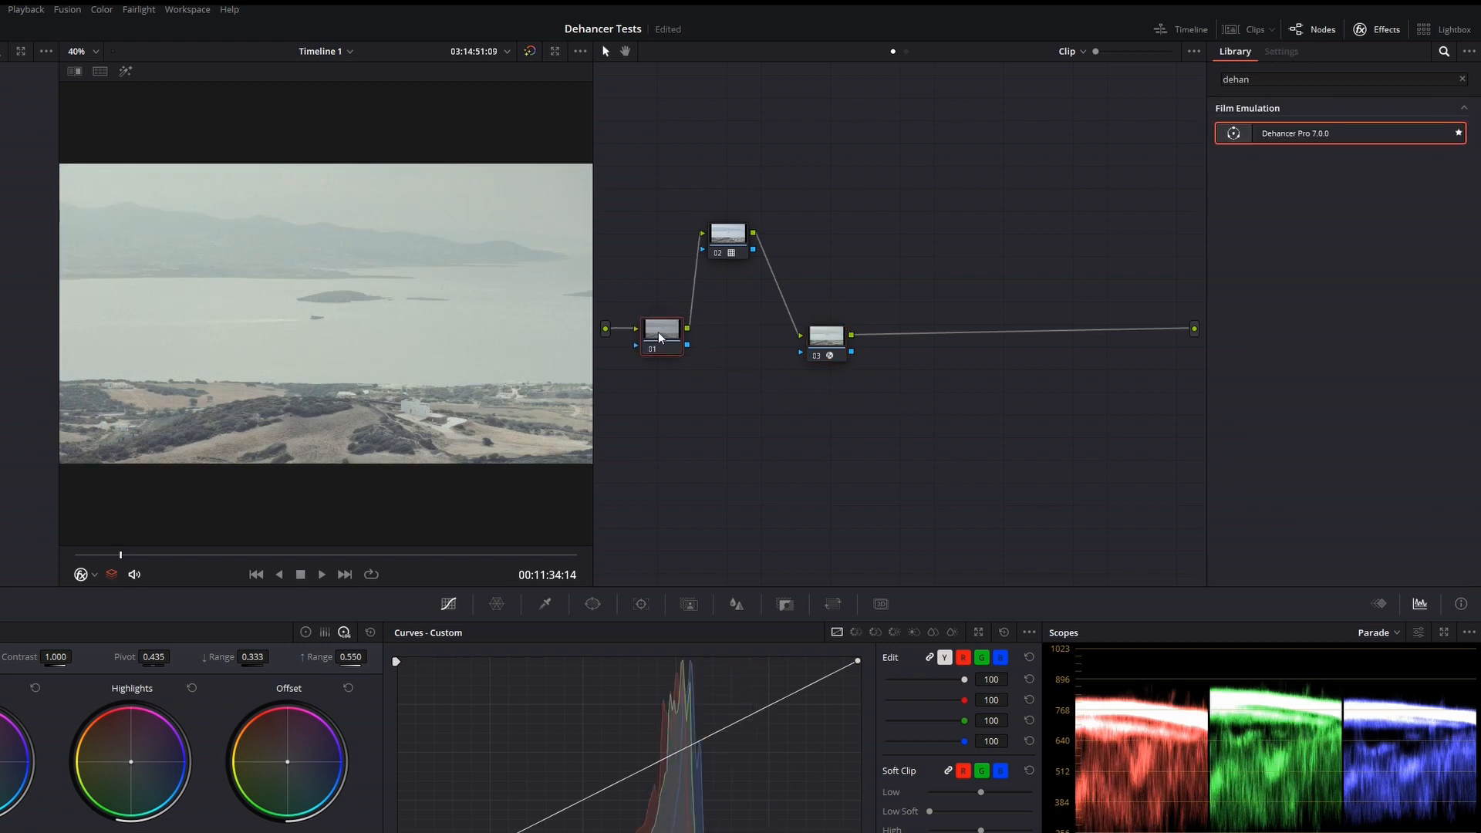
left_click_drag(624, 778, 624, 793)
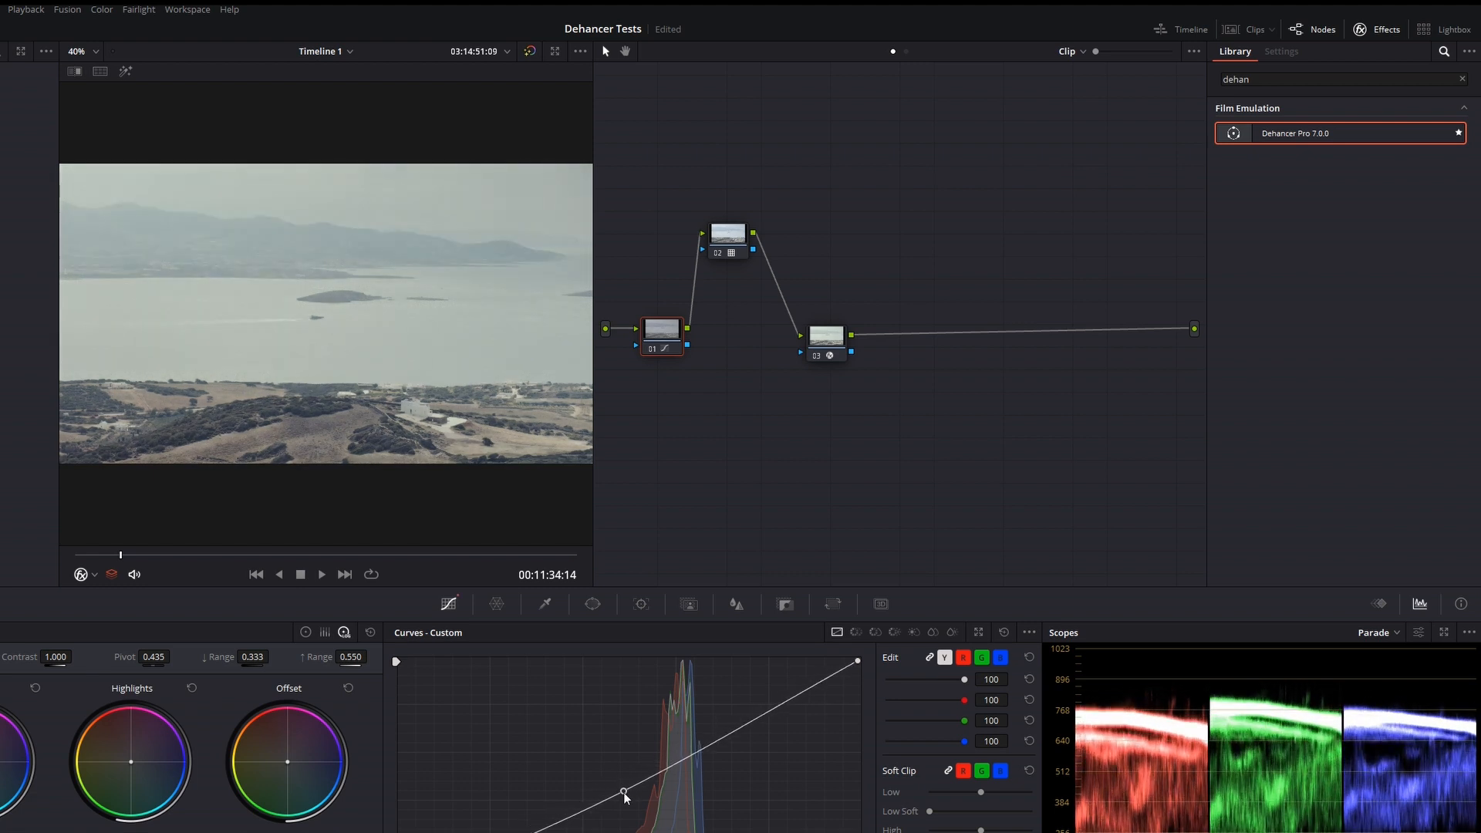
left_click_drag(729, 736, 716, 732)
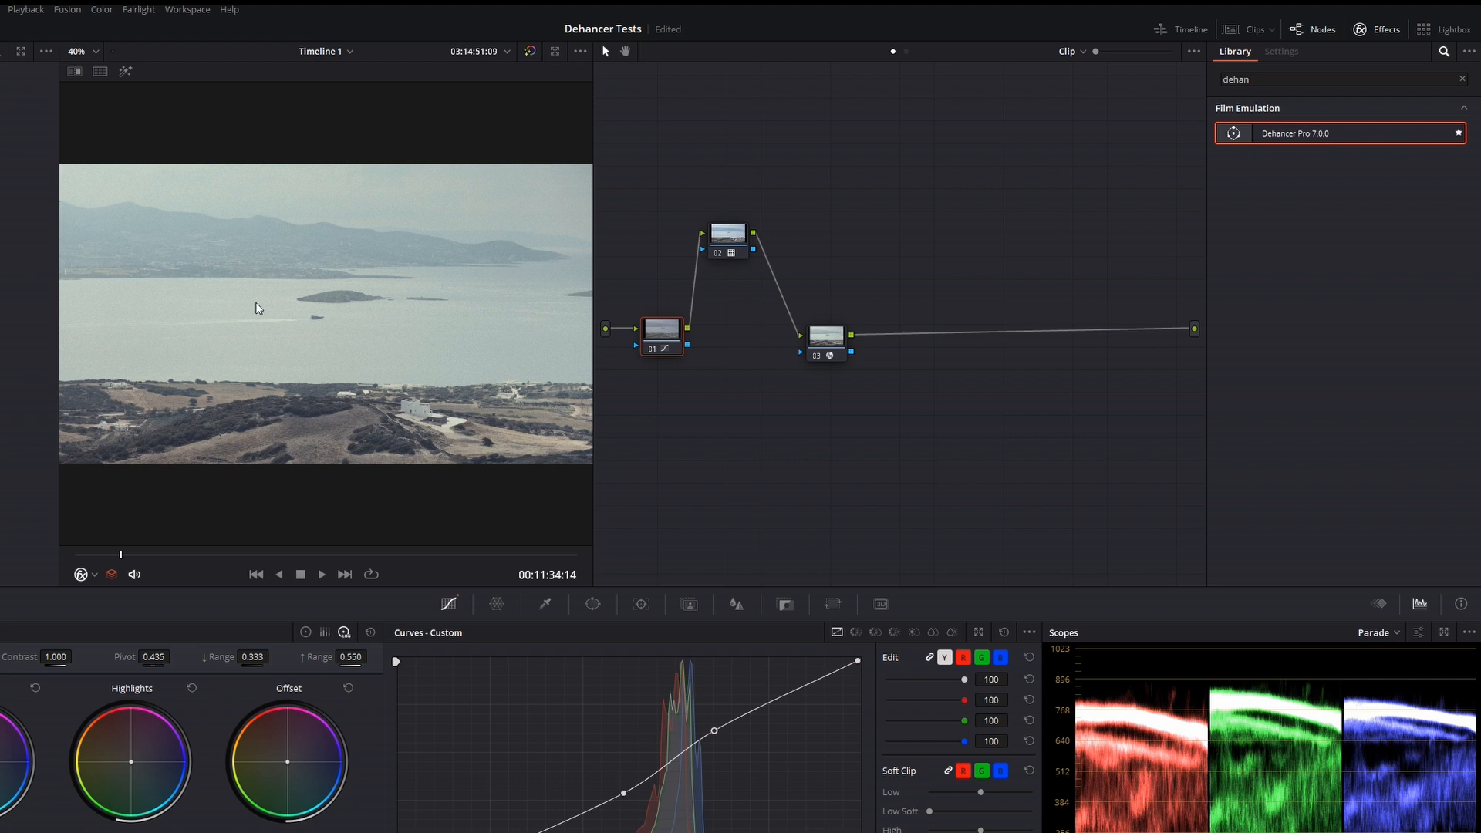
right_click(193, 264)
left_click(250, 278)
Disable the LUT on node 02 and set node 03's Dehancer input to Choose Camera with Fujifilm, X-H2S and F-Log
left_click(721, 250)
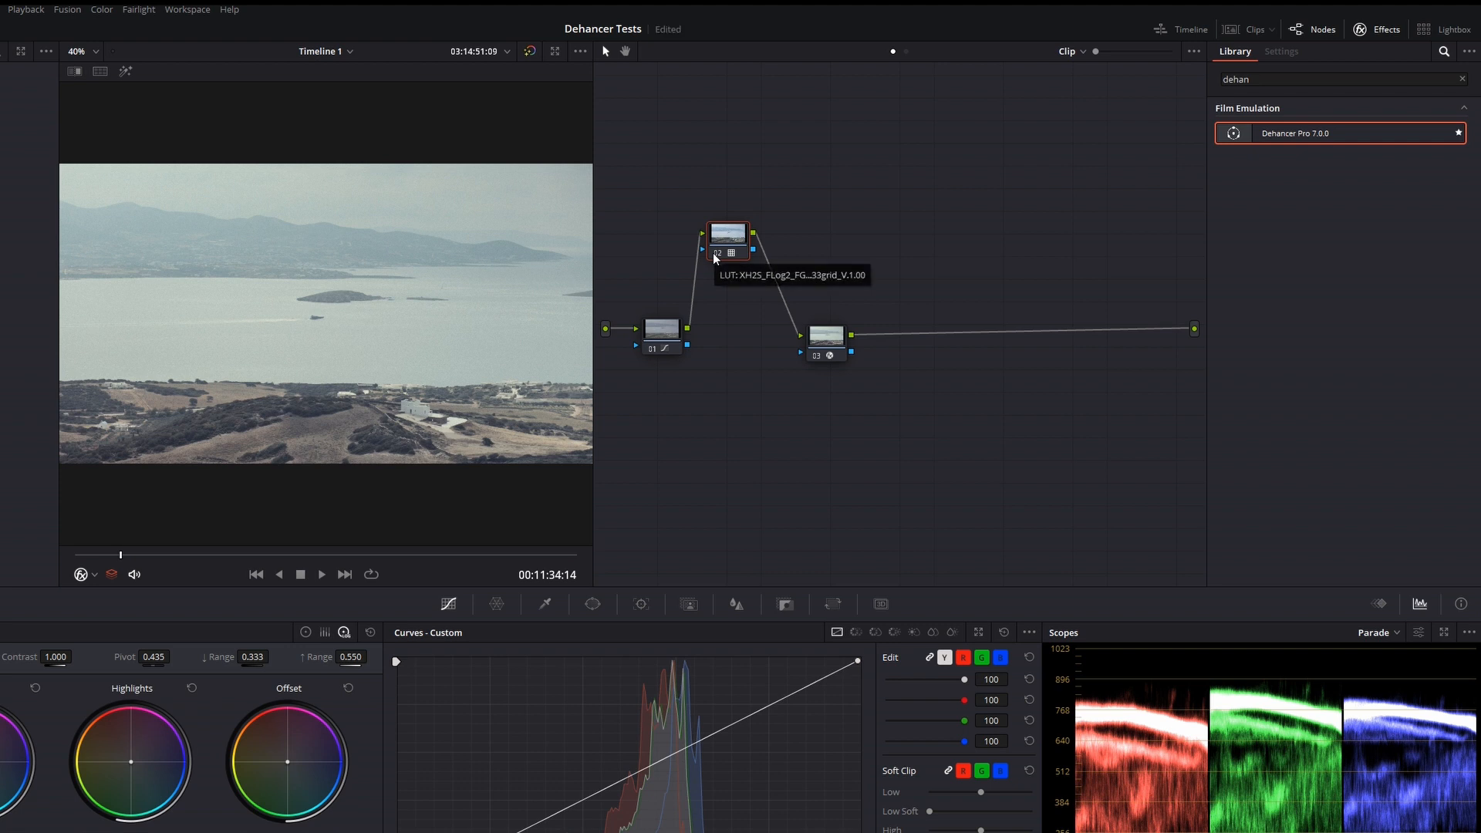
left_click(716, 255)
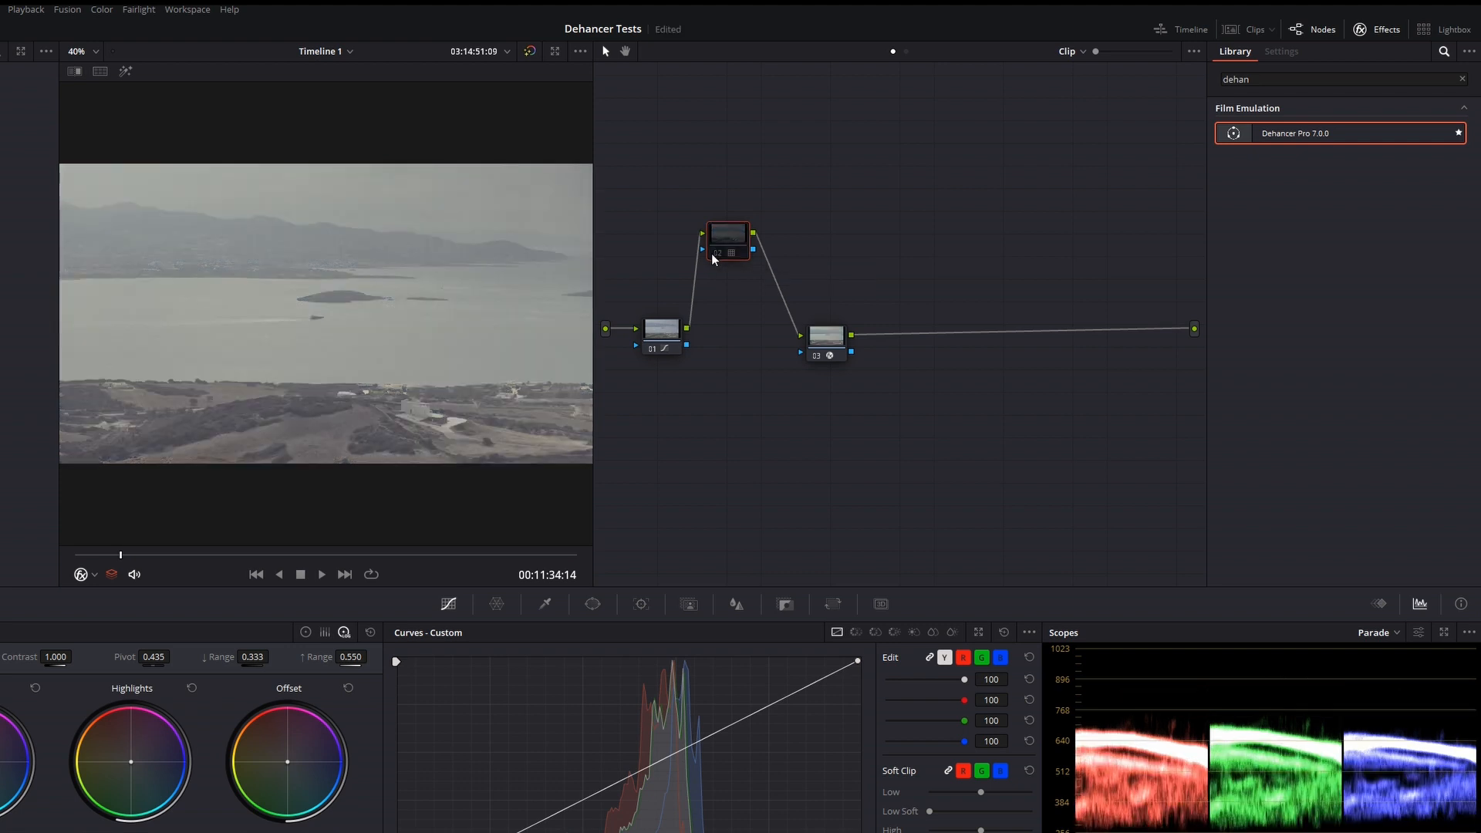
left_click(826, 336)
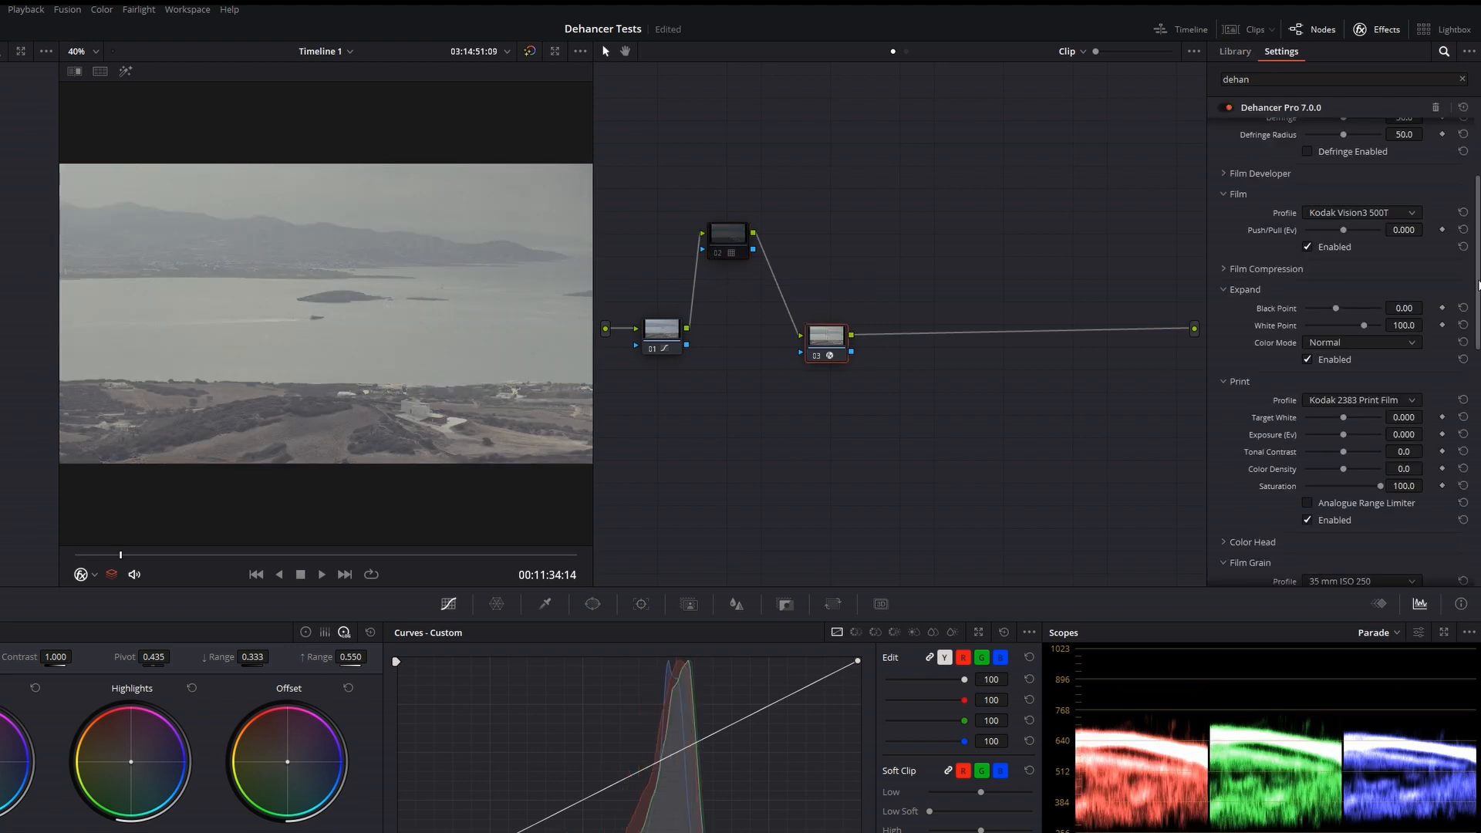
left_click_drag(1479, 286, 1479, 228)
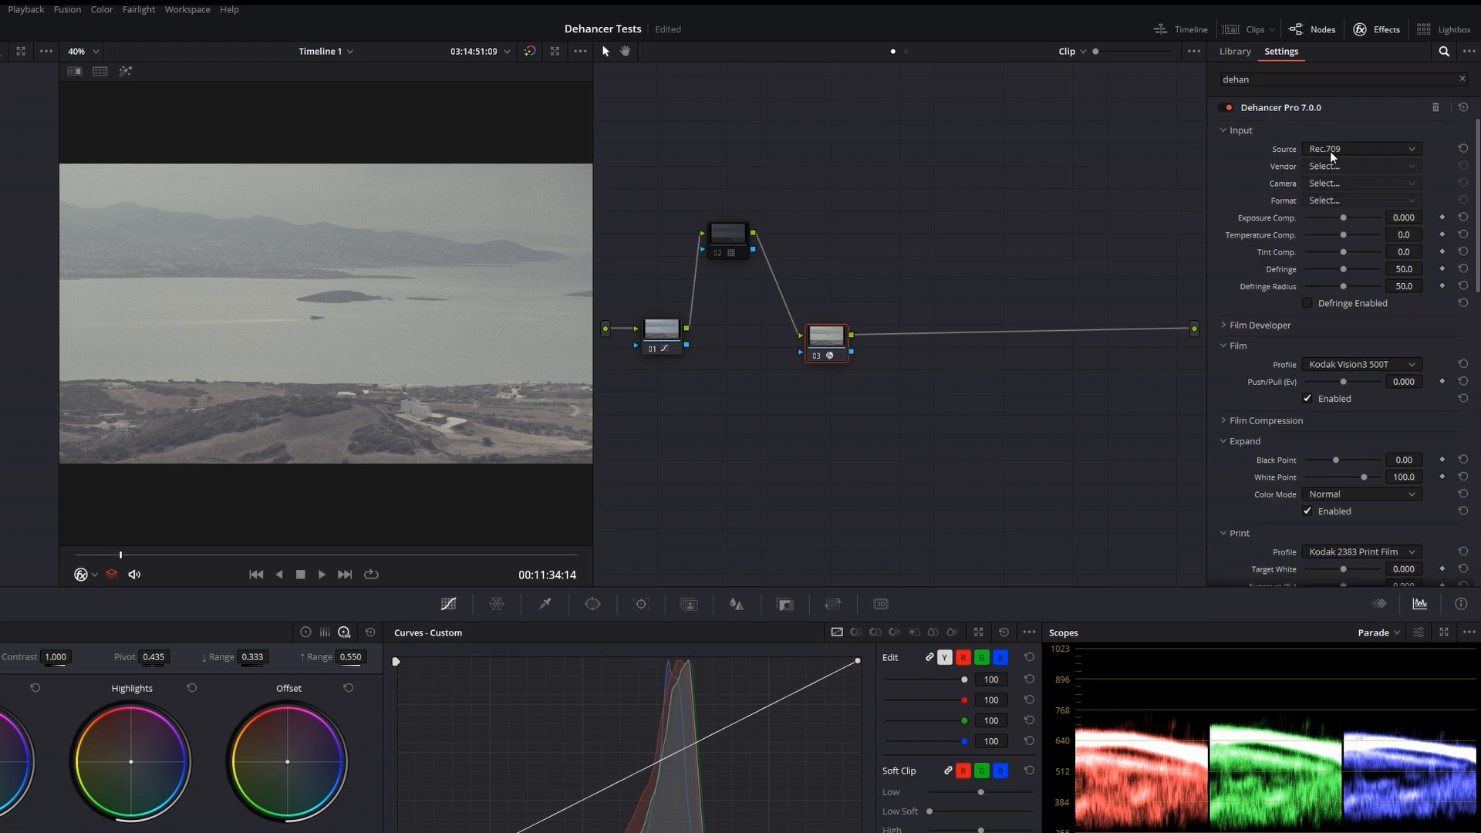
left_click(1354, 150)
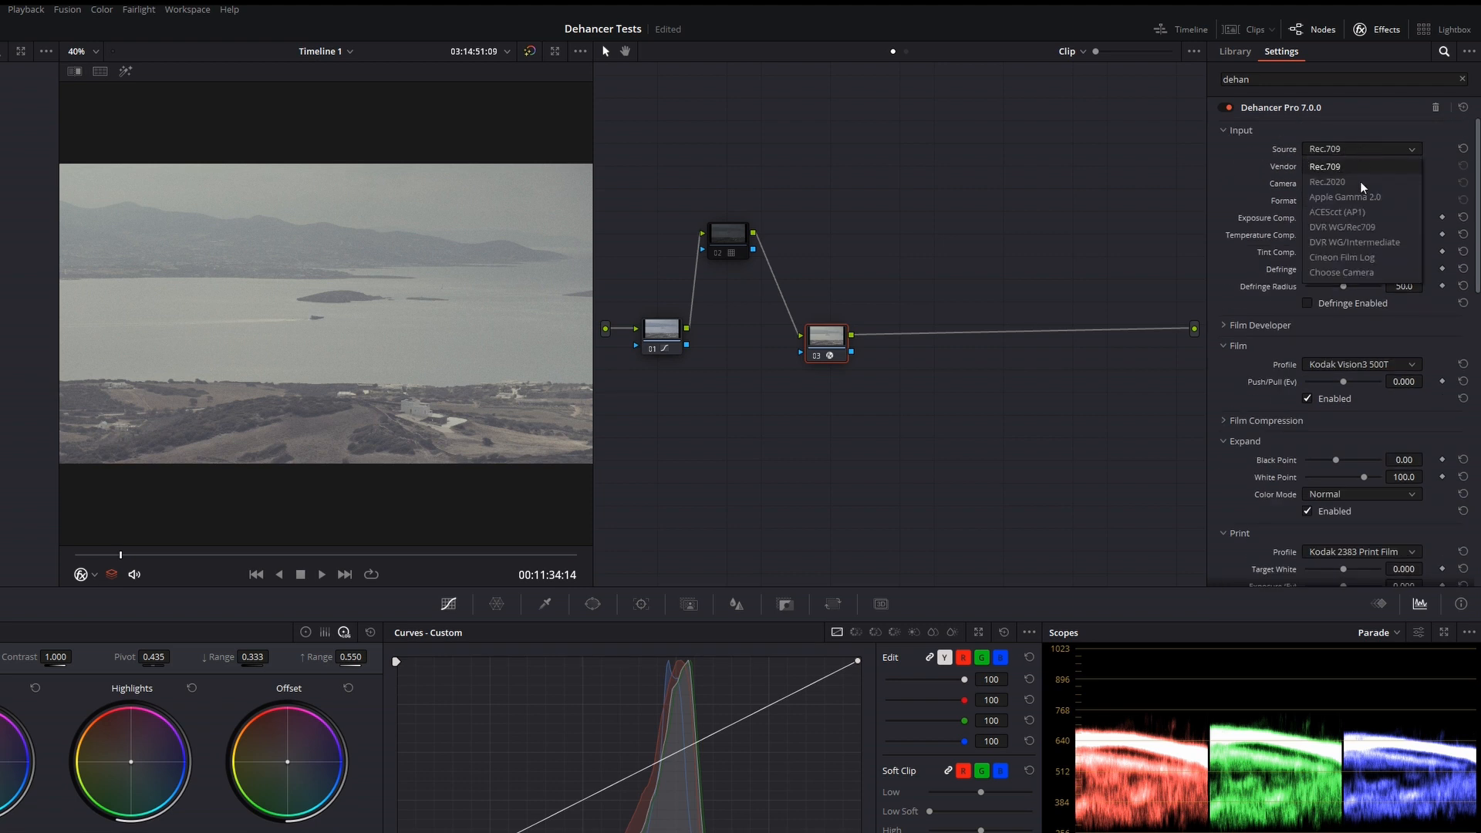
left_click(1341, 273)
left_click(1348, 168)
left_click(1325, 275)
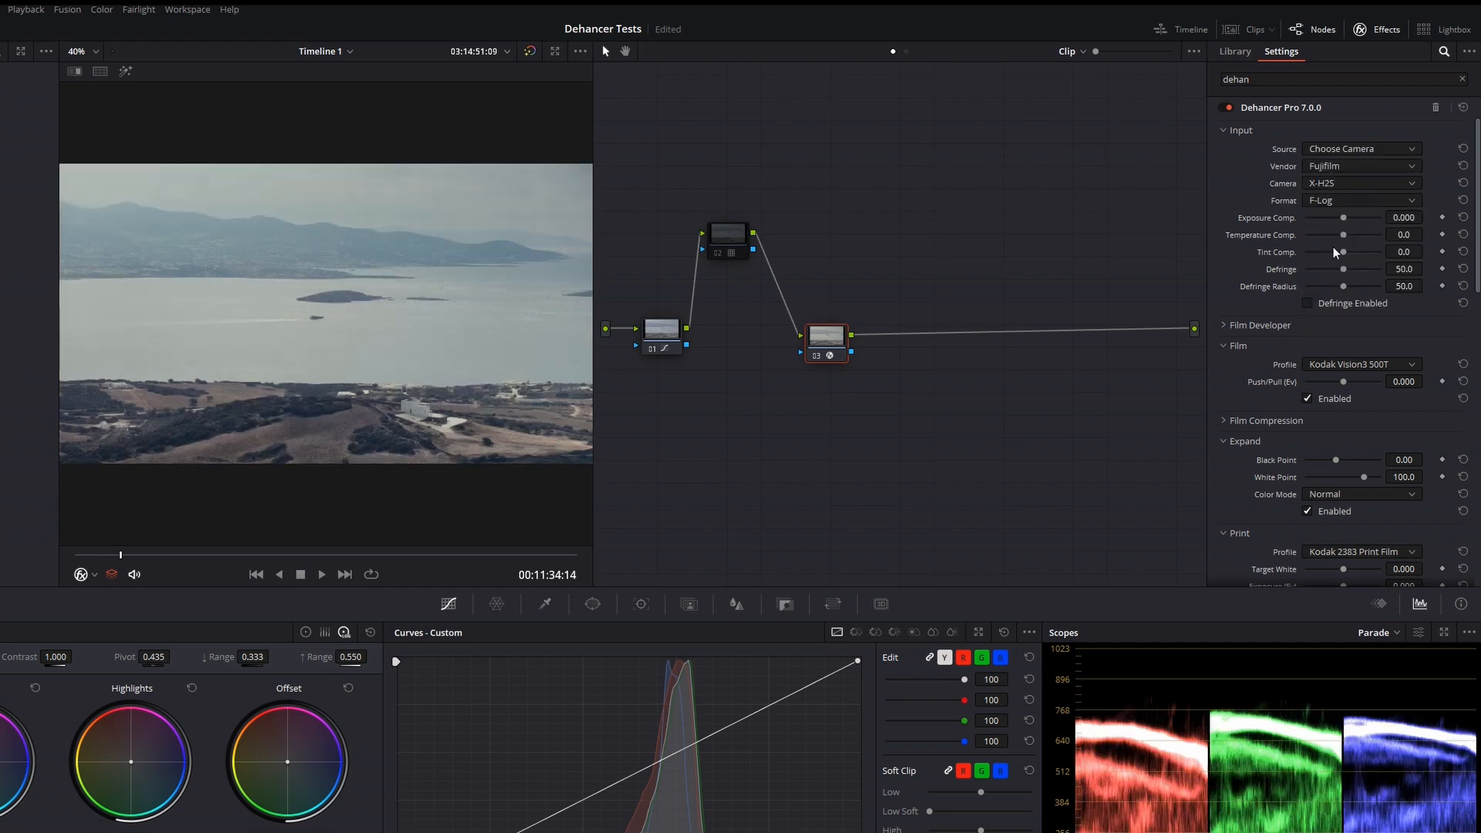
Set Dehancer's input format to F-Log2 on node 03
left_click(1338, 202)
left_click(1344, 244)
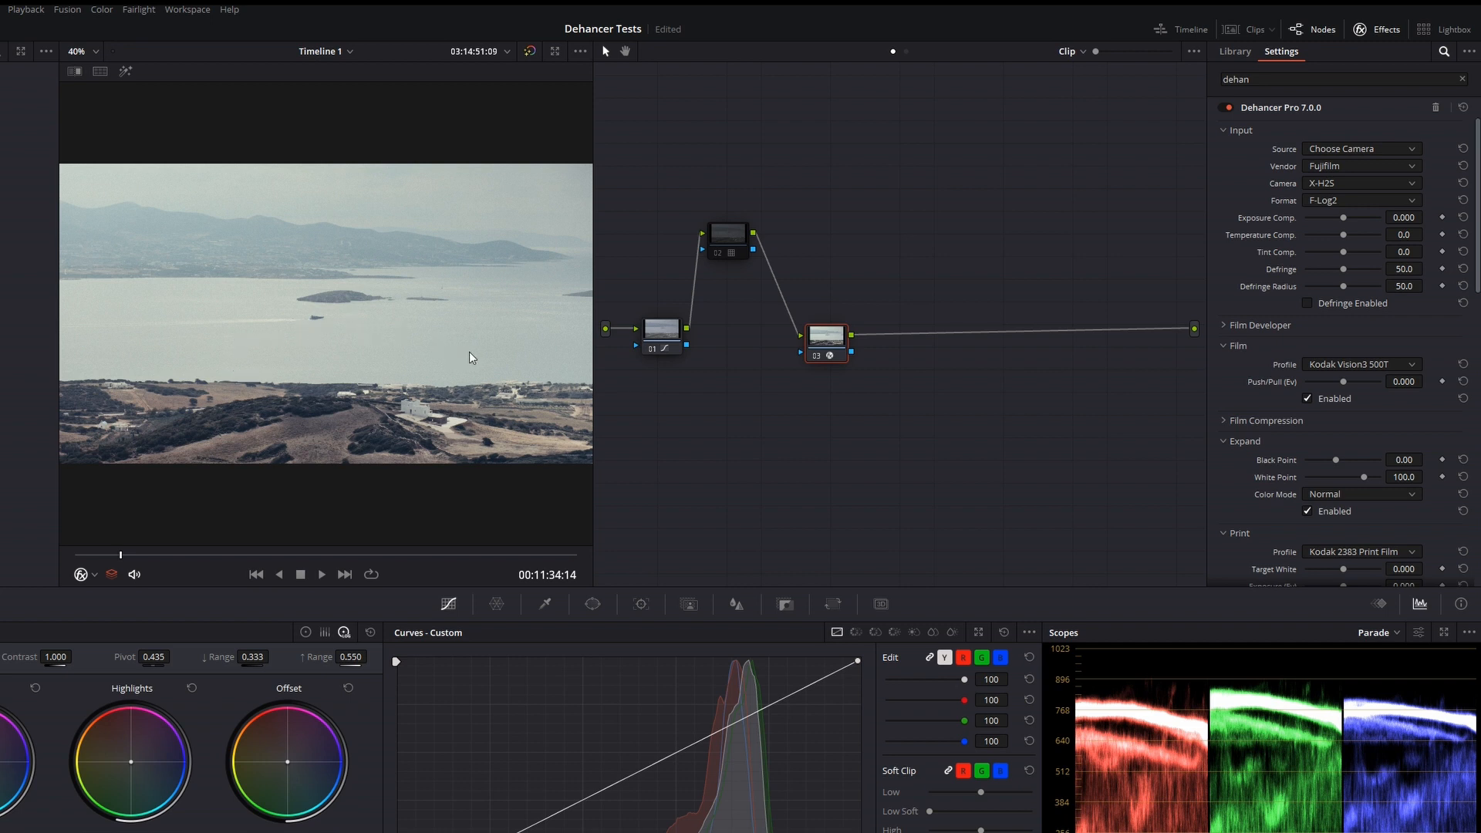
left_click(75, 71)
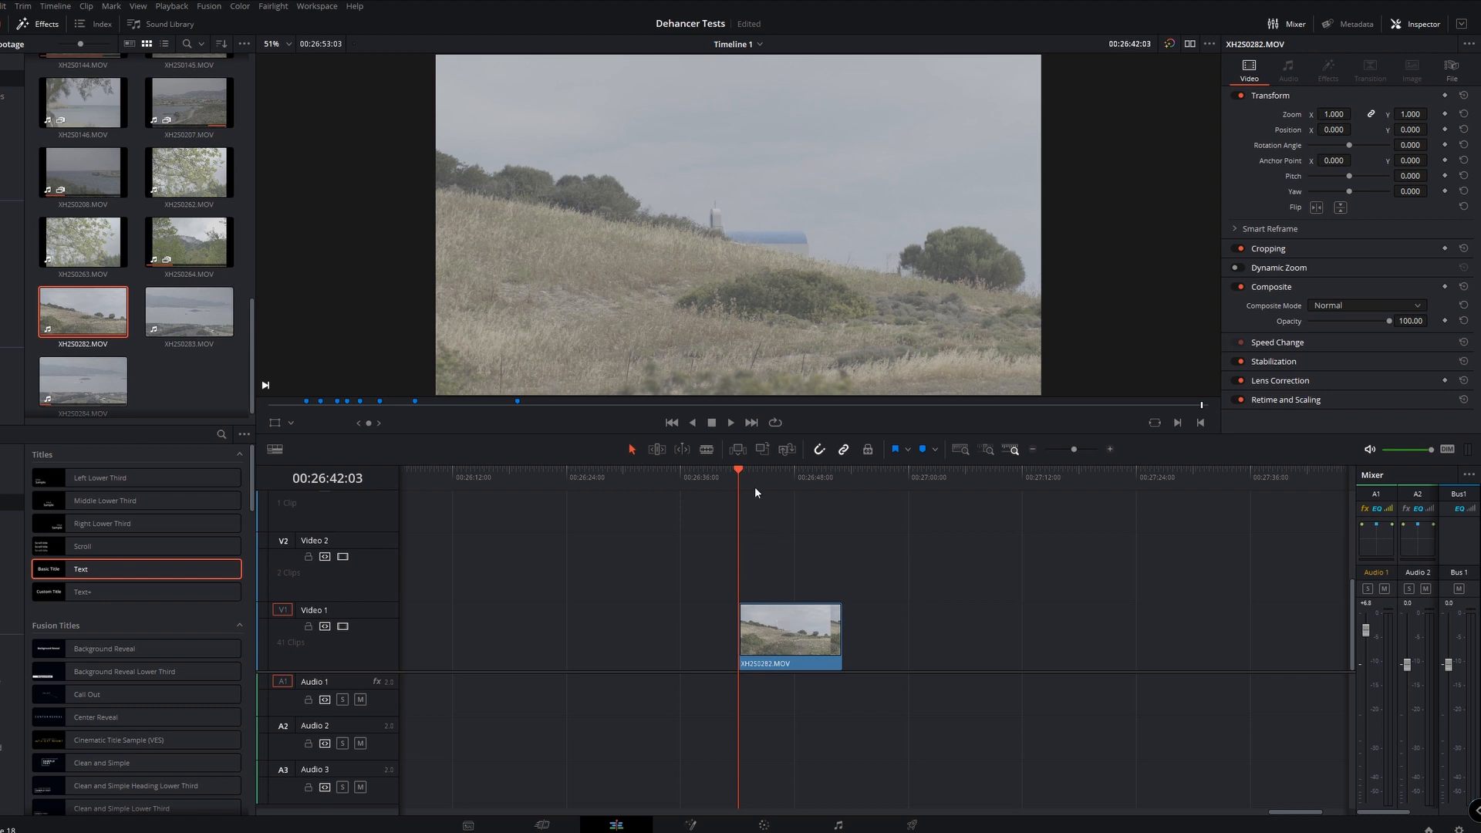
Open the timeline clip XH2S0282.MOV for color grading and apply Dehancer Pro to its node 01
left_click(787, 613)
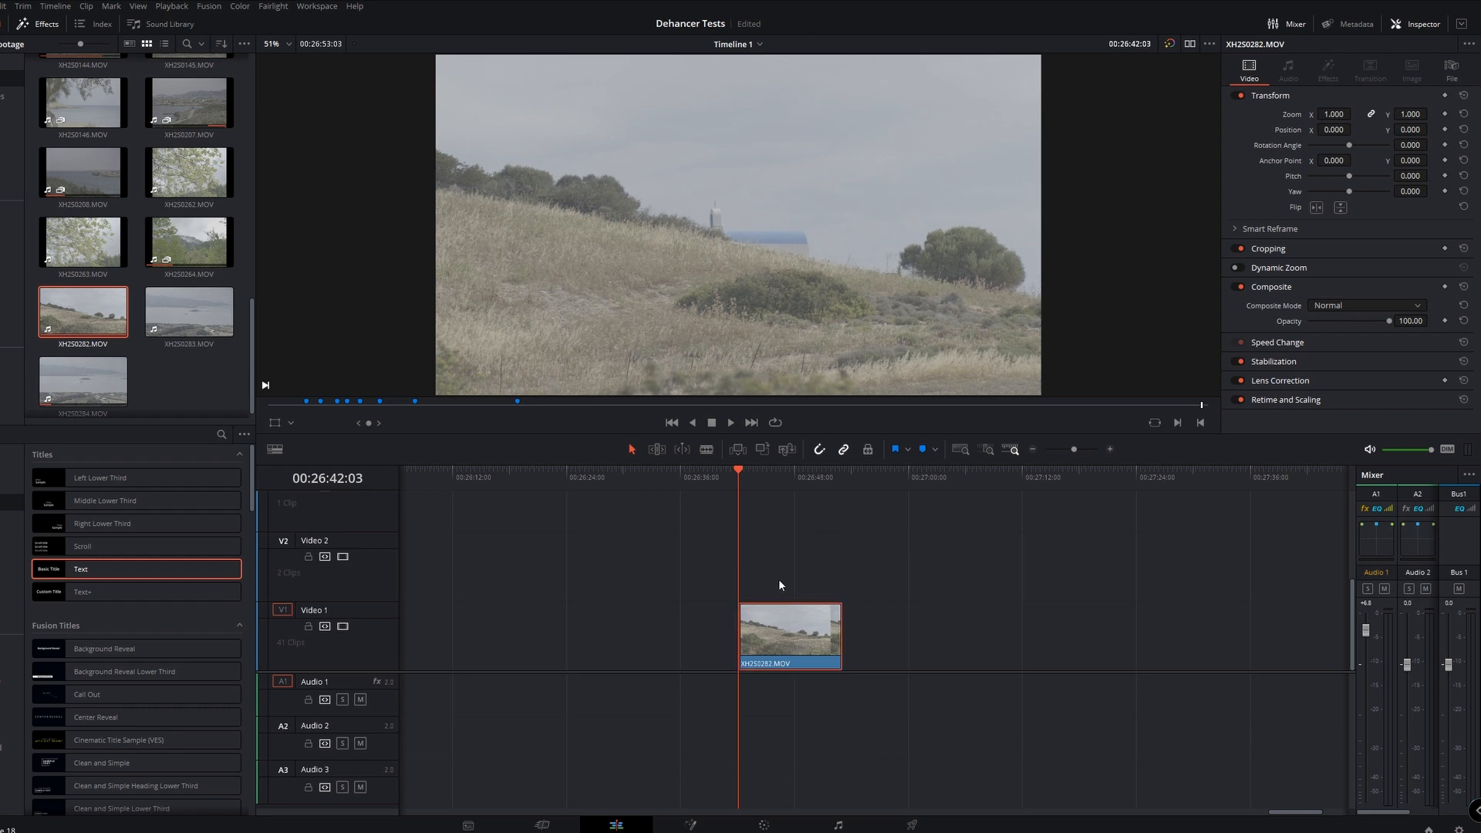
key("shift+6")
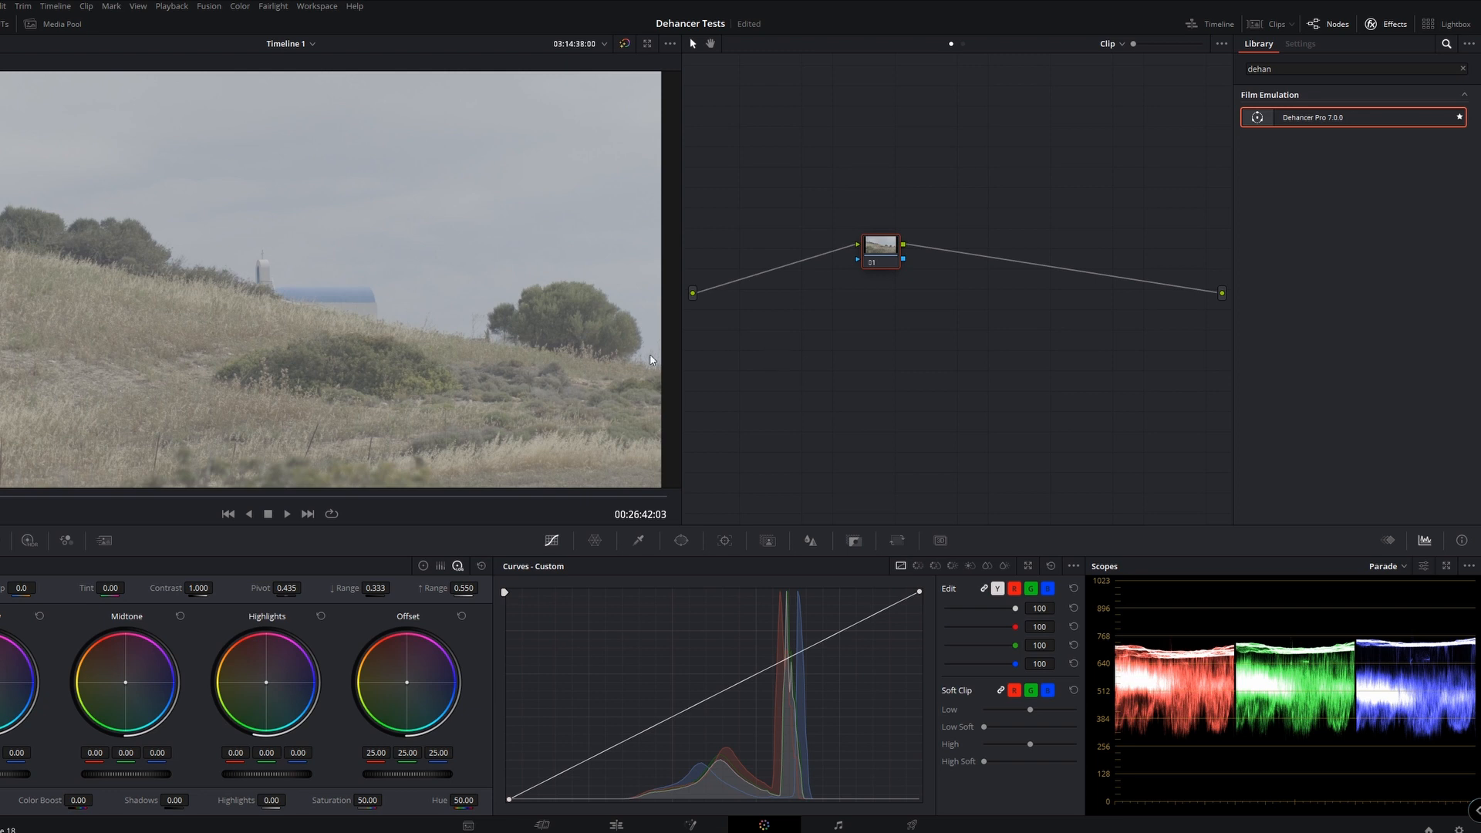
left_click_drag(1289, 117, 824, 247)
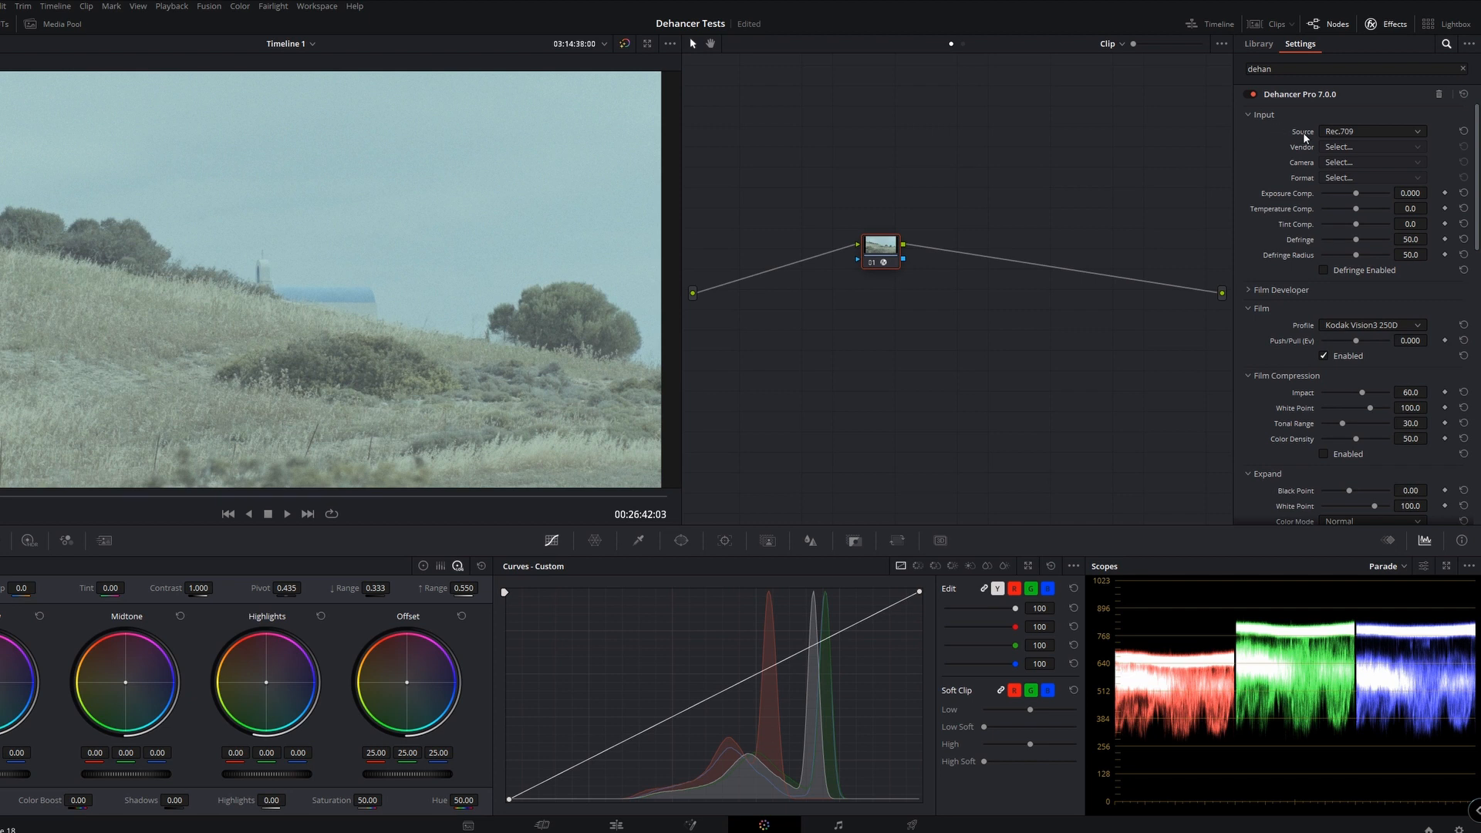
Set Dehancer's input source to Choose Camera with vendor Fujifilm, camera X-H2S and format F-Log2
left_click(1376, 129)
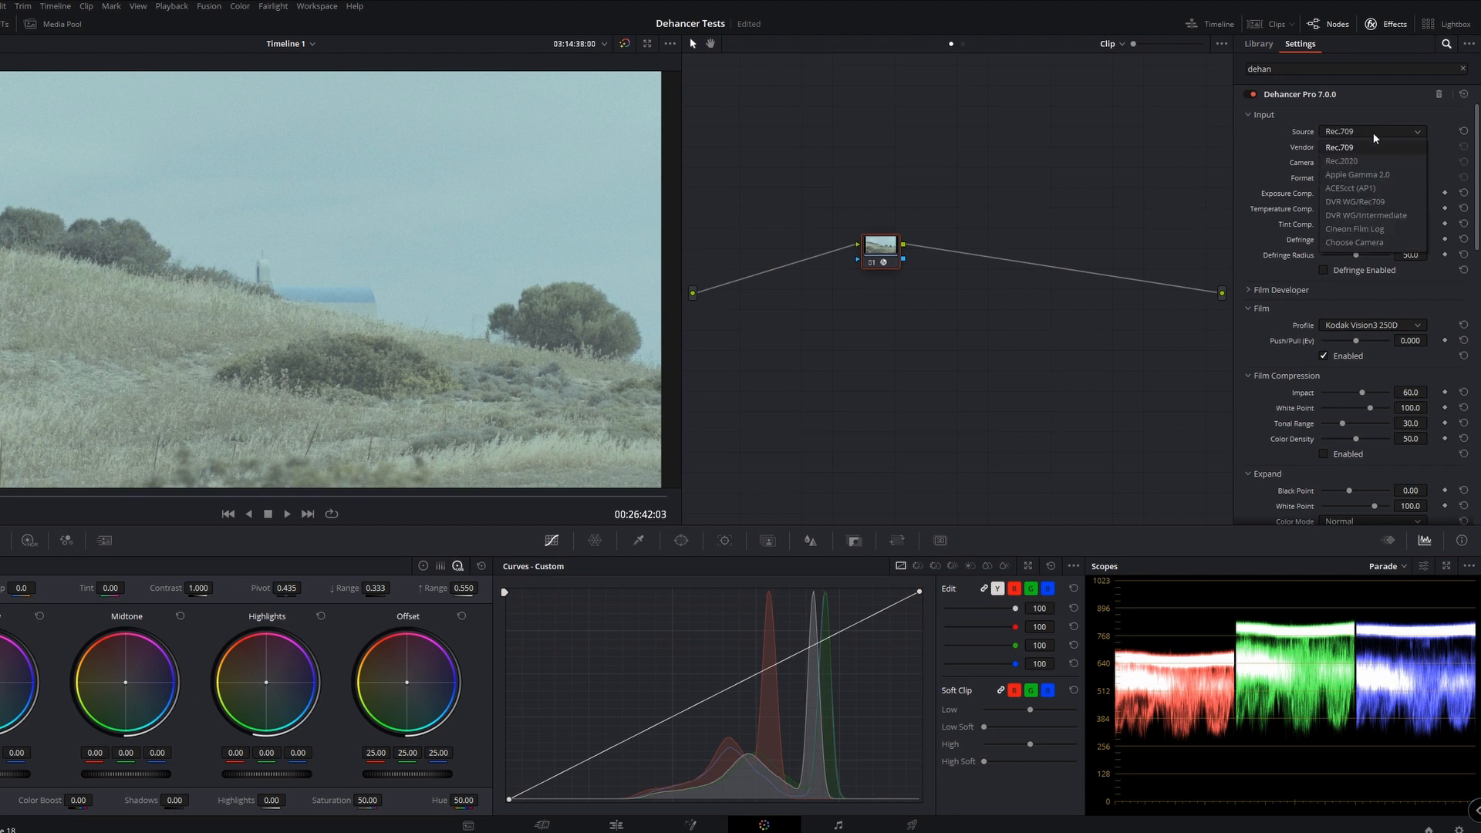
left_click(1366, 242)
left_click(1359, 145)
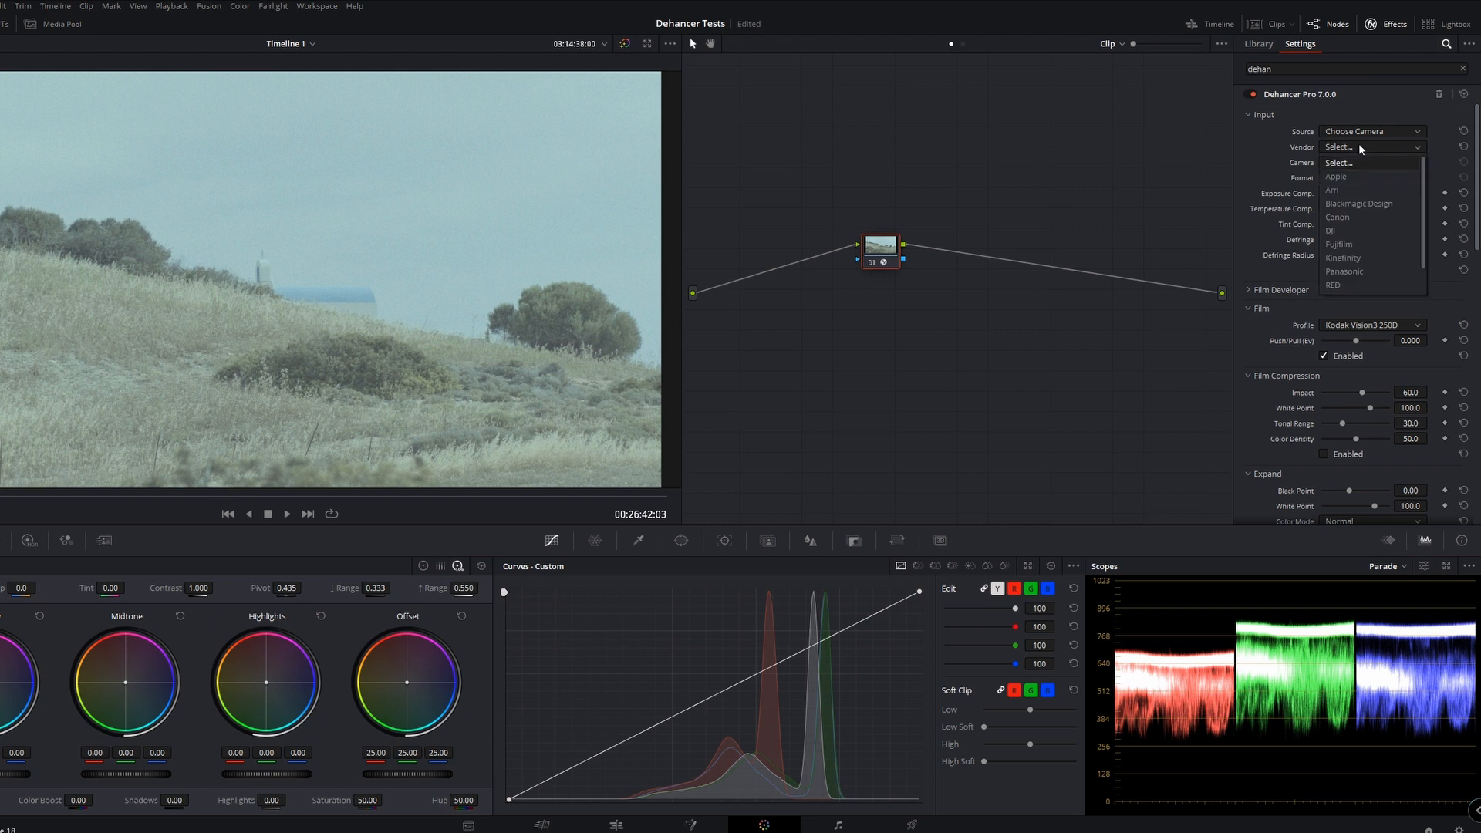
left_click(1351, 242)
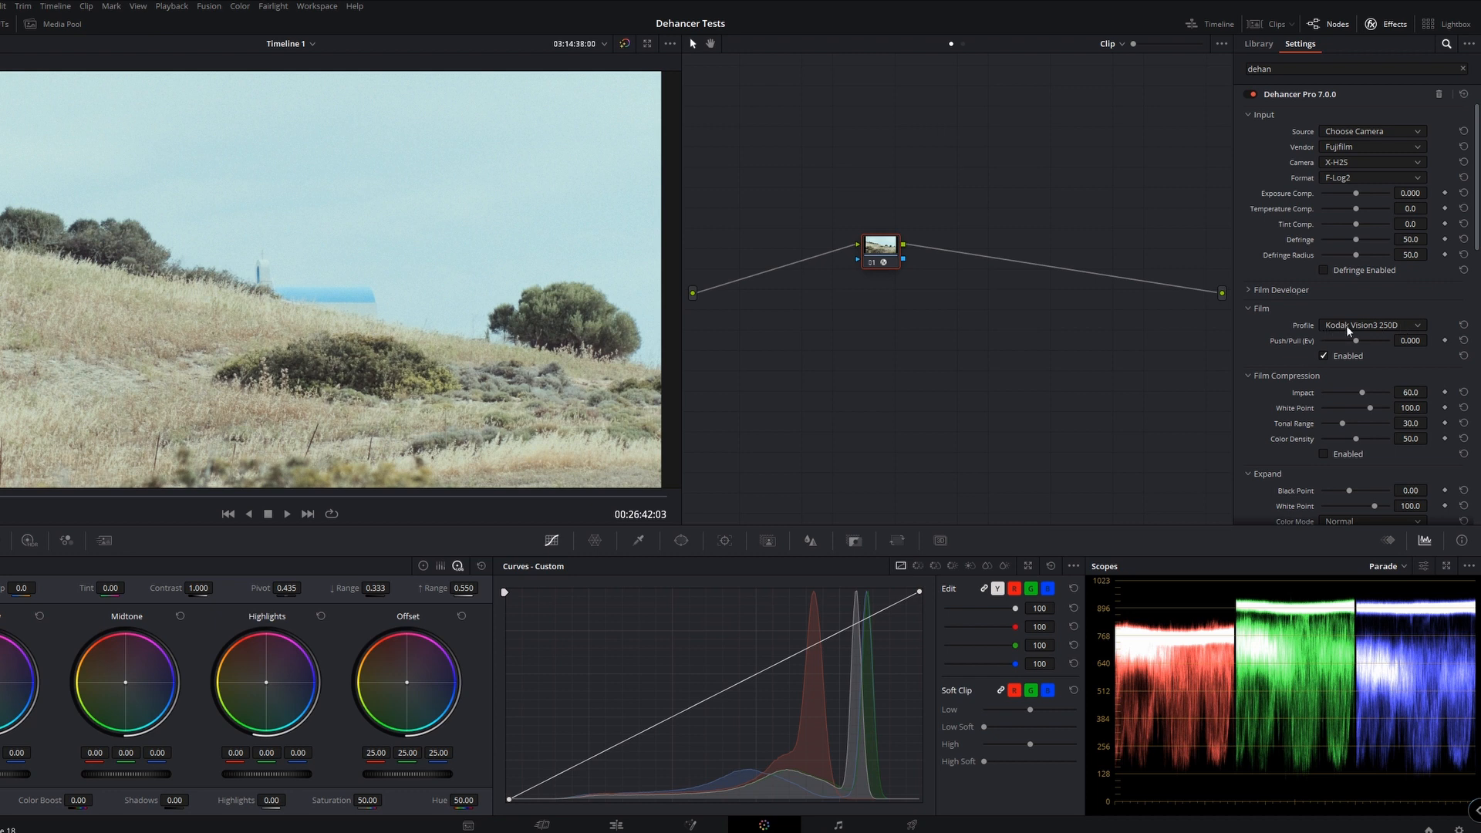
Try the Kodak Vision3 500T film profile on the hillside clip
left_click(1420, 325)
scroll(1413, 339, "down", 3)
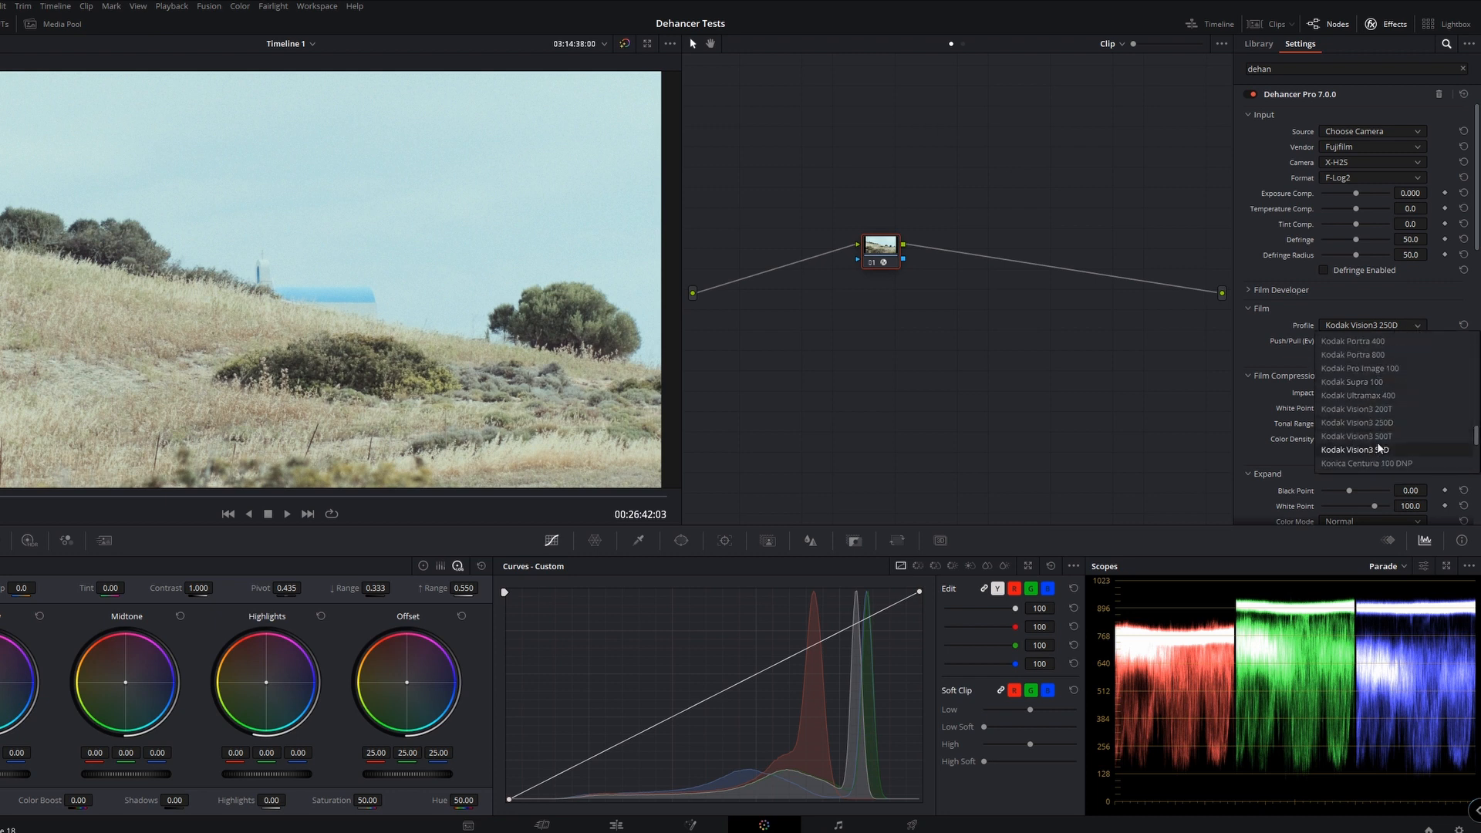
left_click(1354, 436)
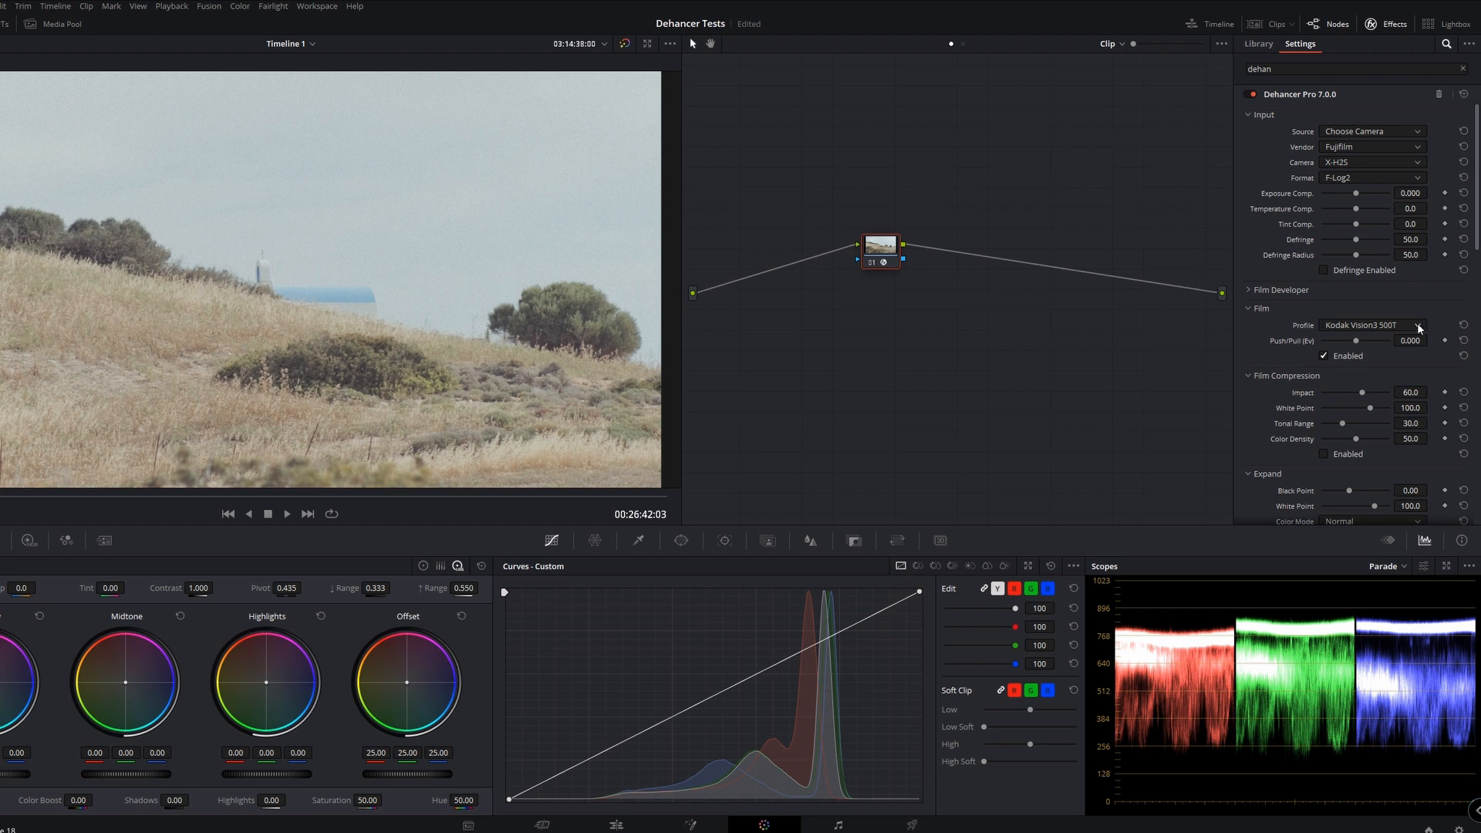
Set the film profile to Cinestill 50D and the print profile to Kodak 2383 Print Film
left_click(1419, 328)
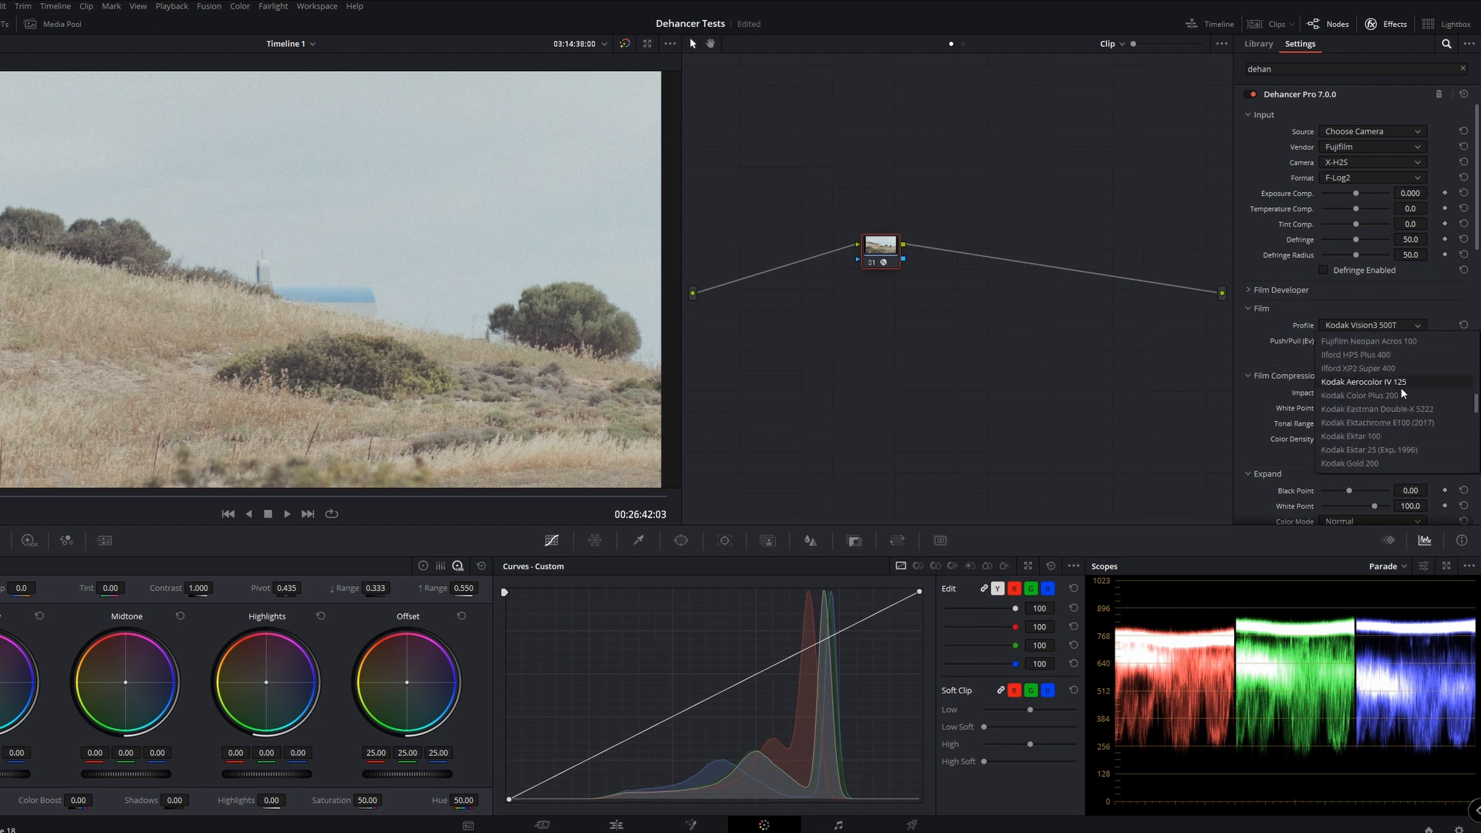
scroll(1402, 387, "up", 5)
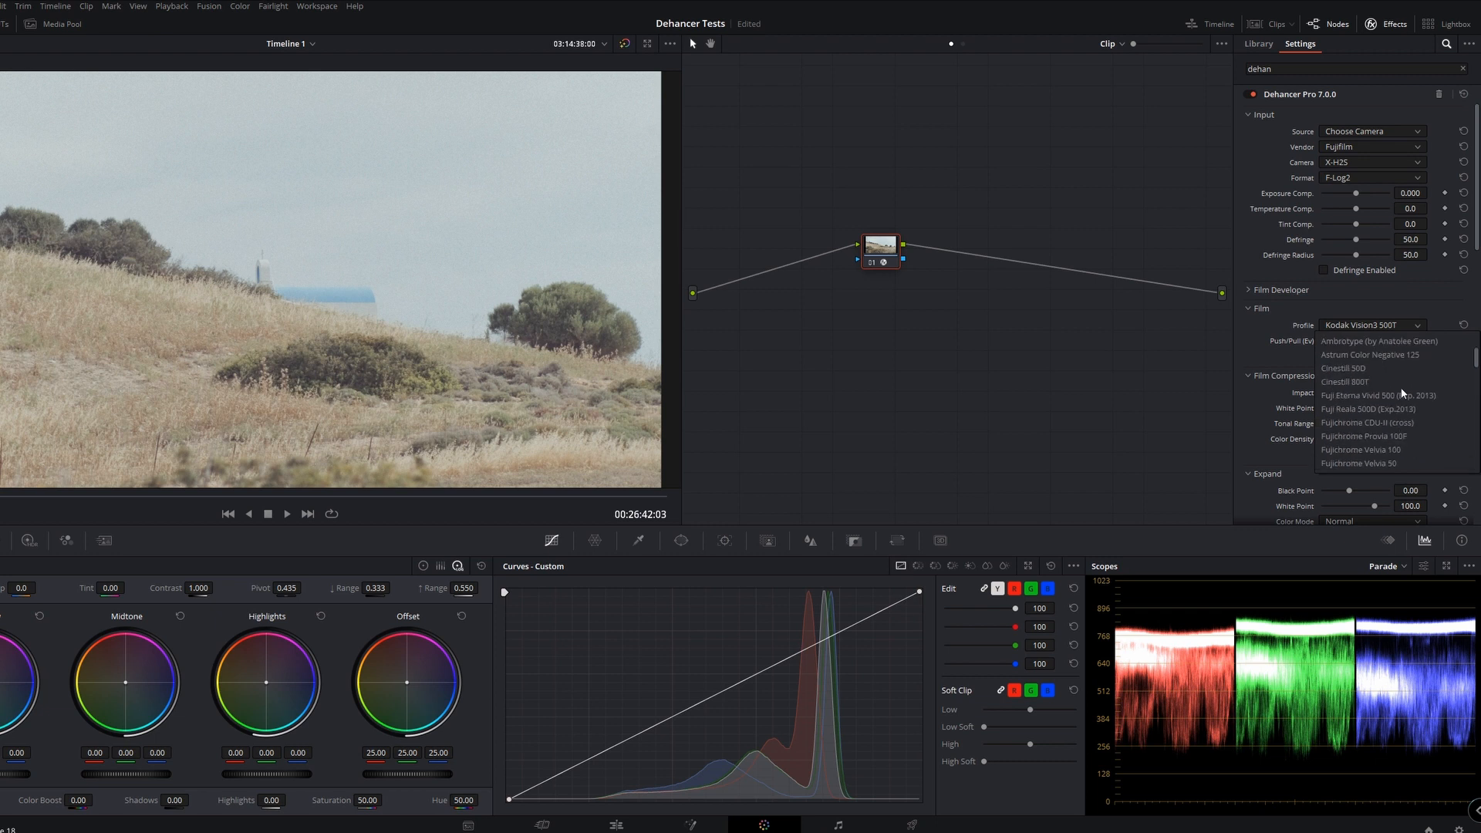
left_click(1368, 368)
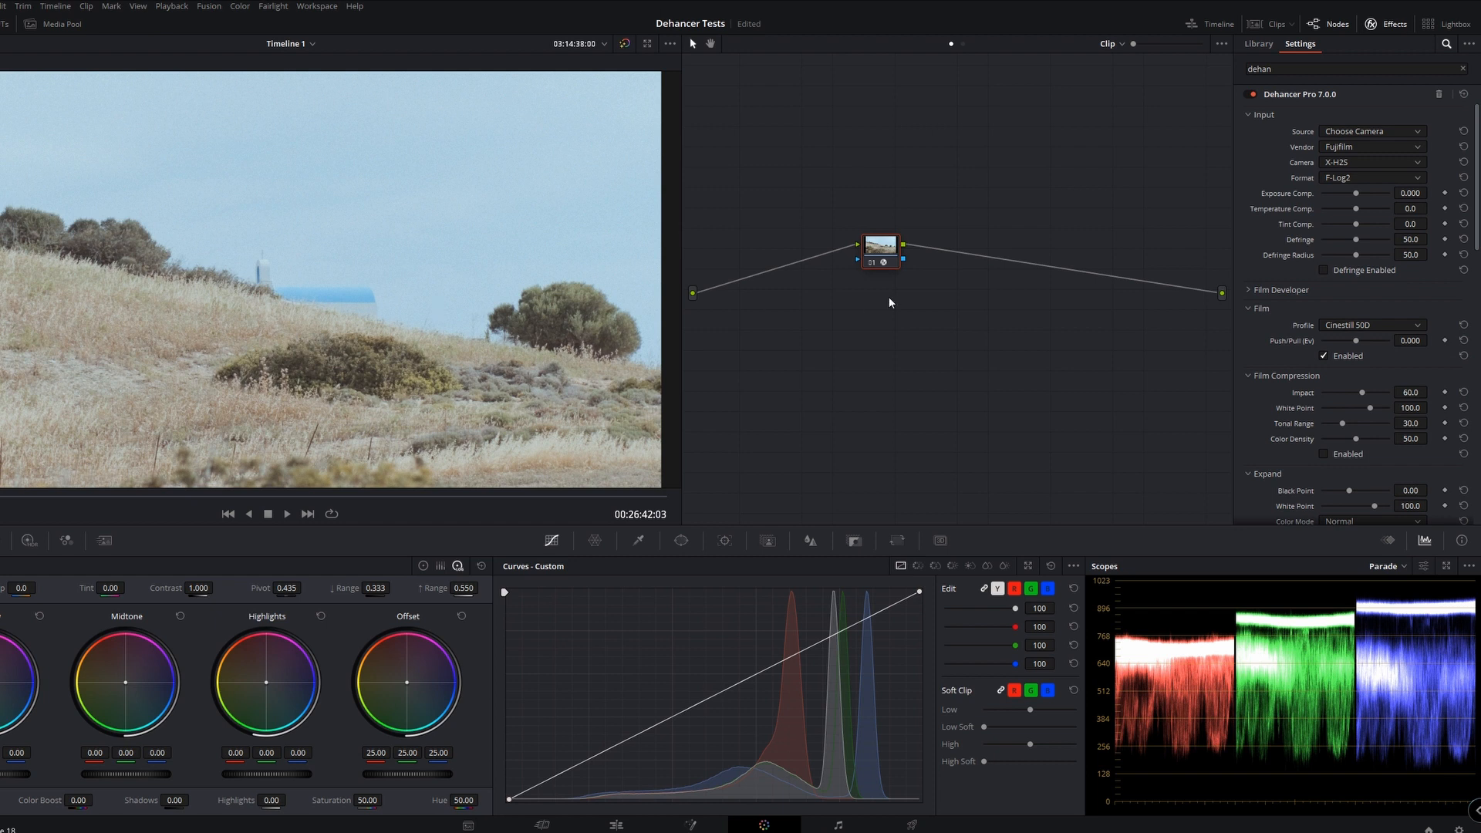
scroll(1350, 371, "down", 5)
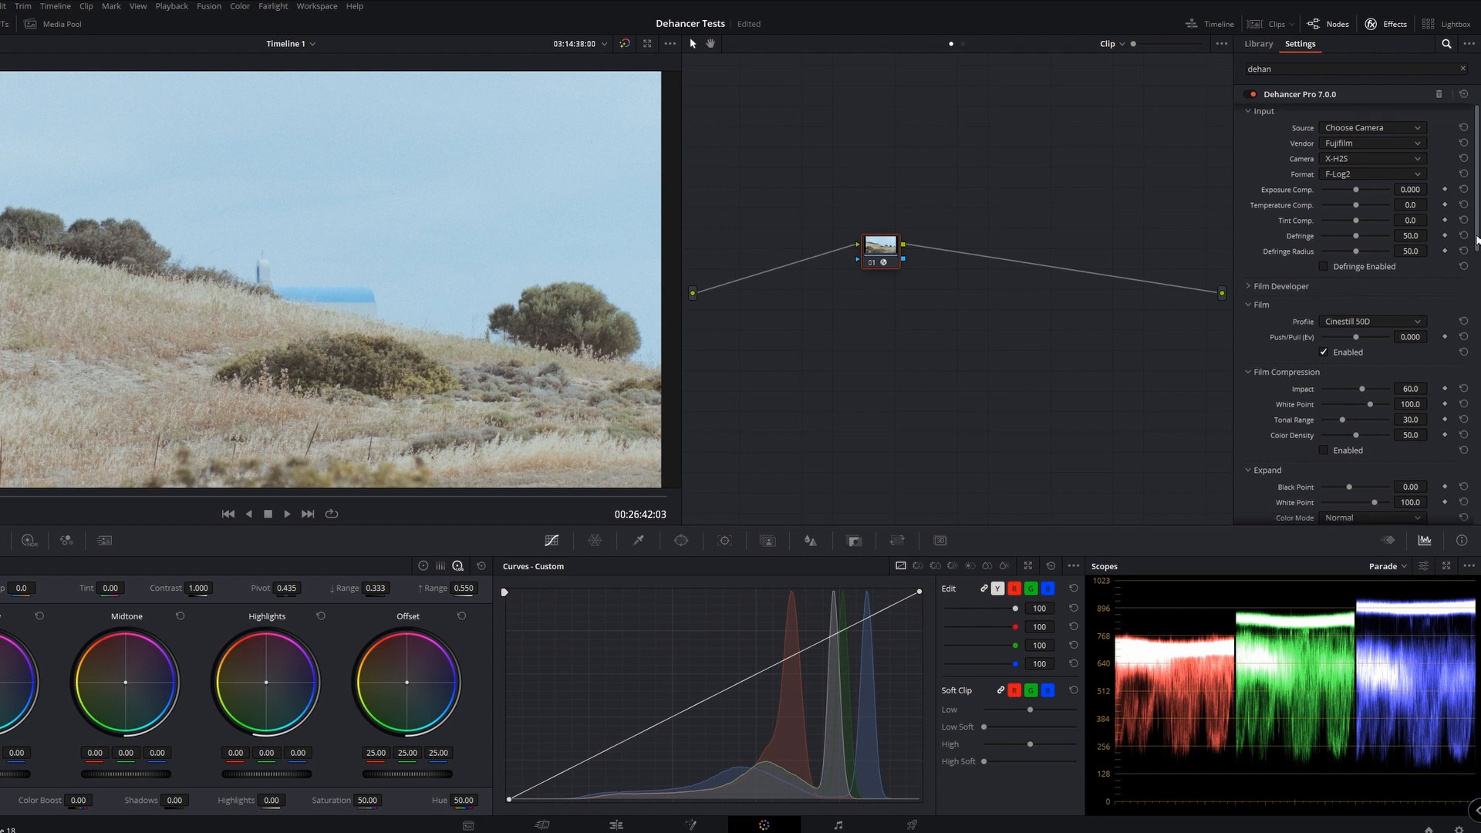
left_click(1372, 387)
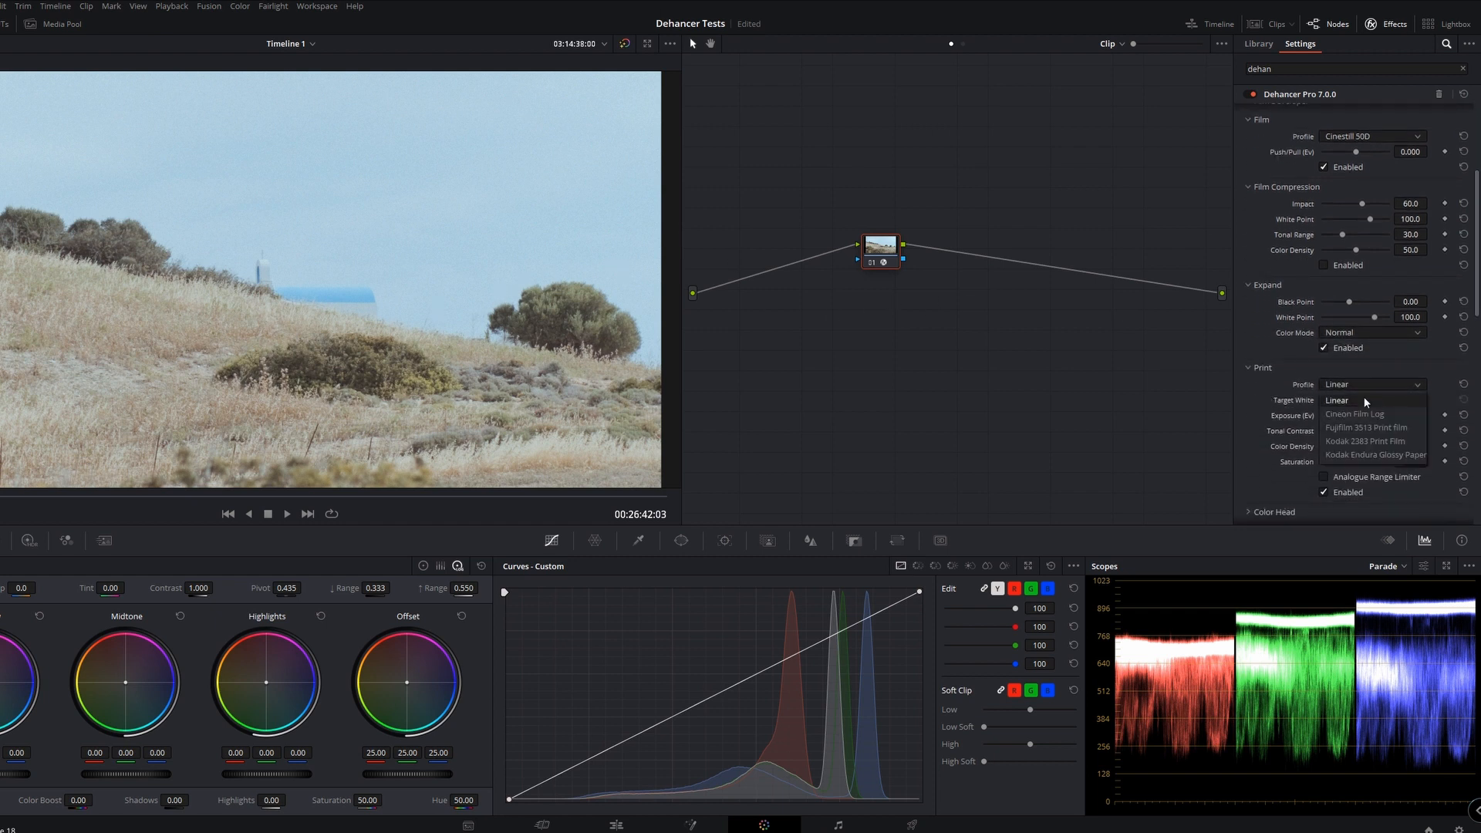
left_click(1369, 439)
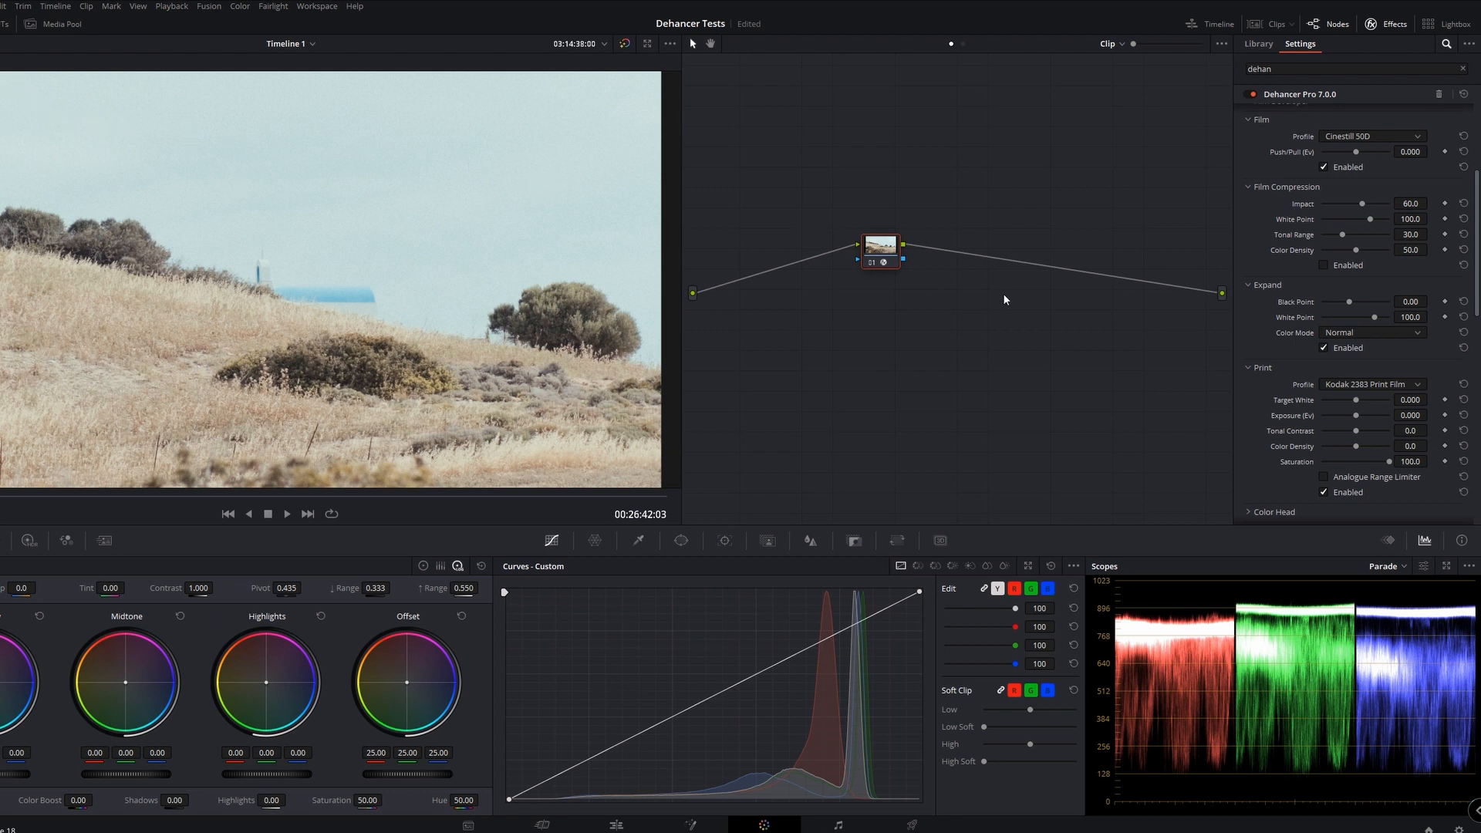
Enable Film Compression, switching it off and on several times to compare the image
scroll(1479, 304, "up", 3)
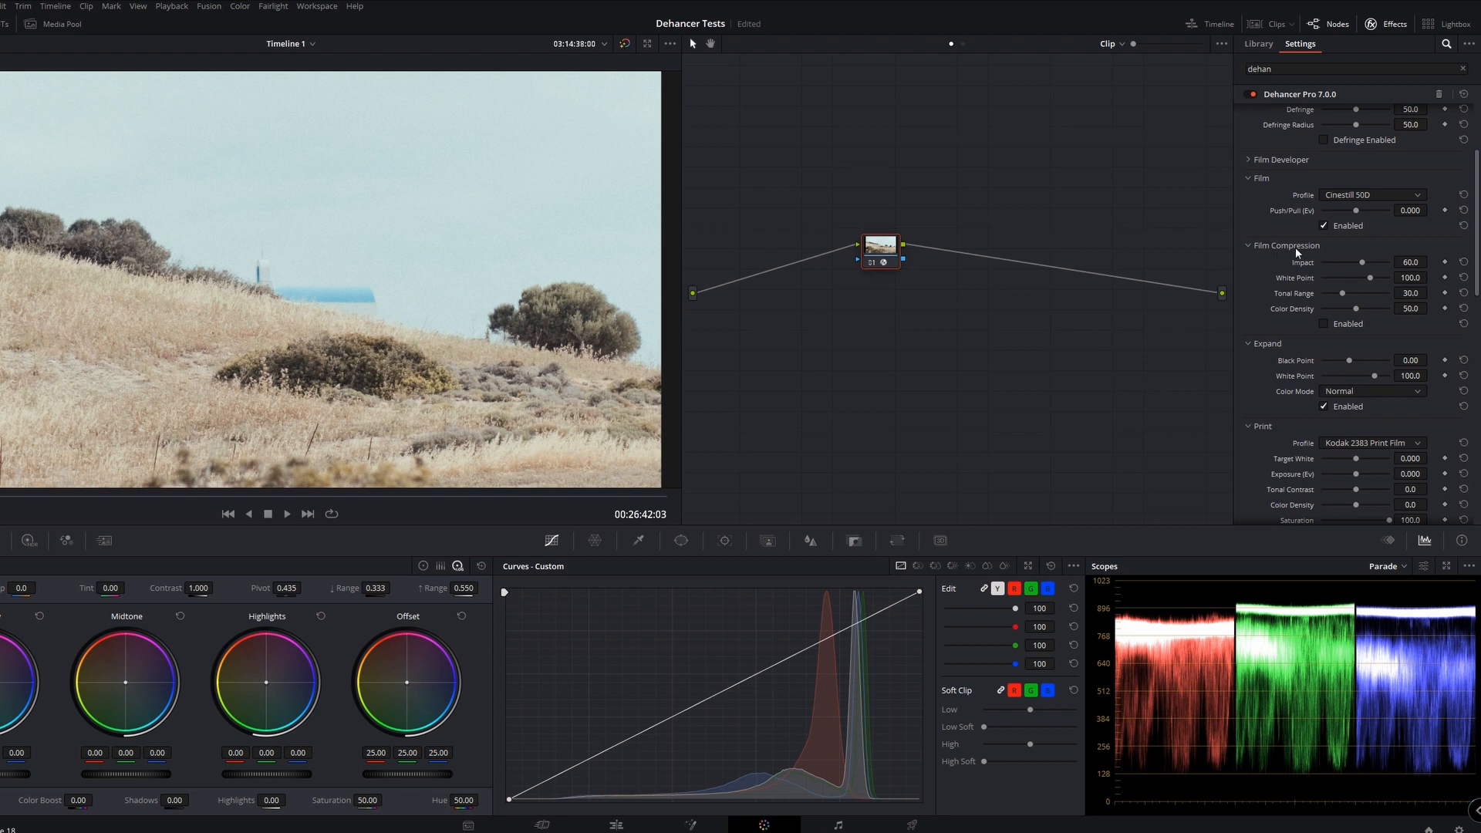
left_click(1325, 323)
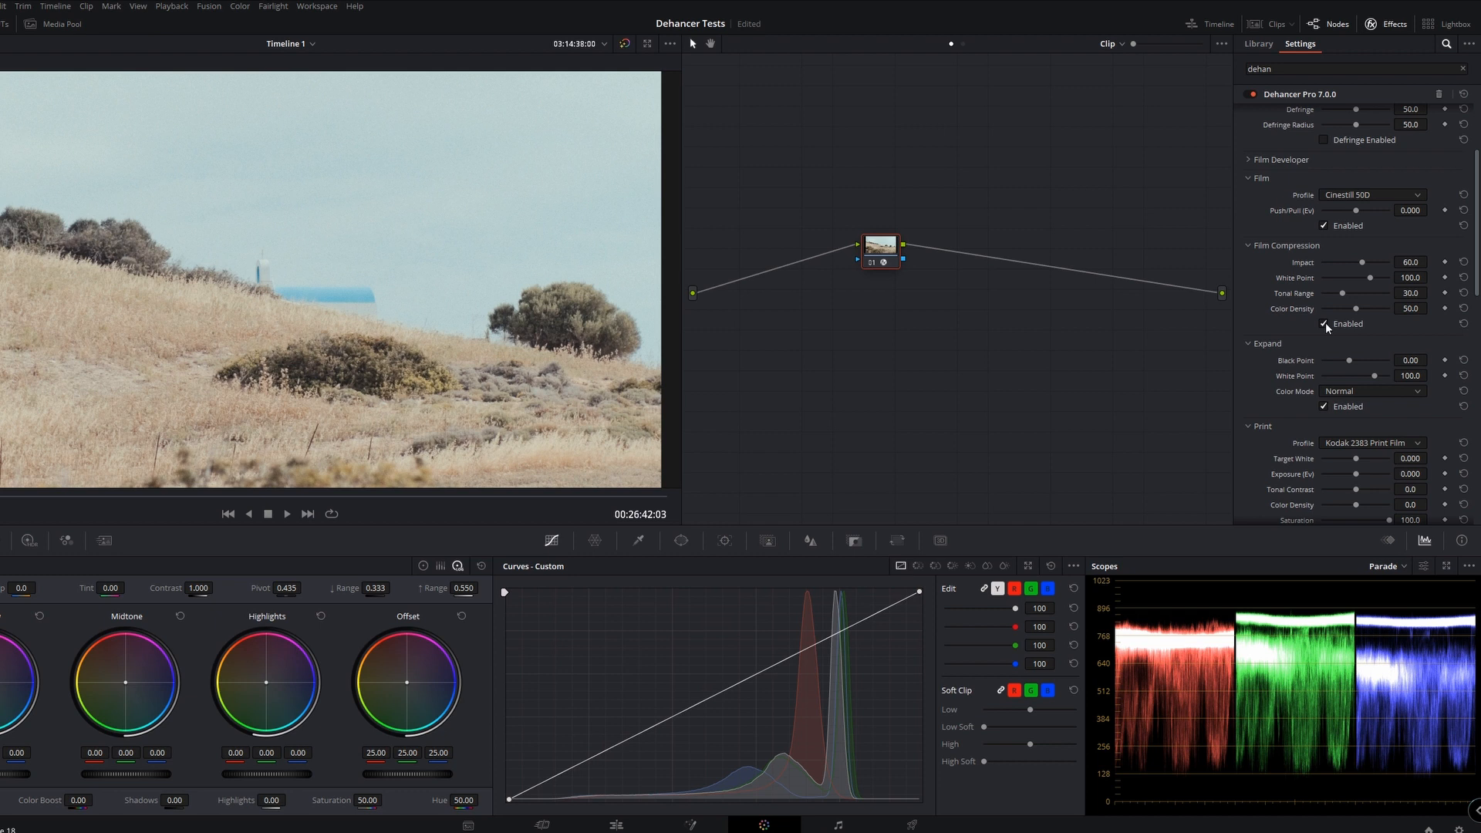
left_click(1326, 324)
left_click(1326, 323)
left_click(1326, 324)
left_click(1325, 323)
Switch the 35 mm ISO 250 film grain off and on to compare it, and leave it off
scroll(1377, 288, "down", 8)
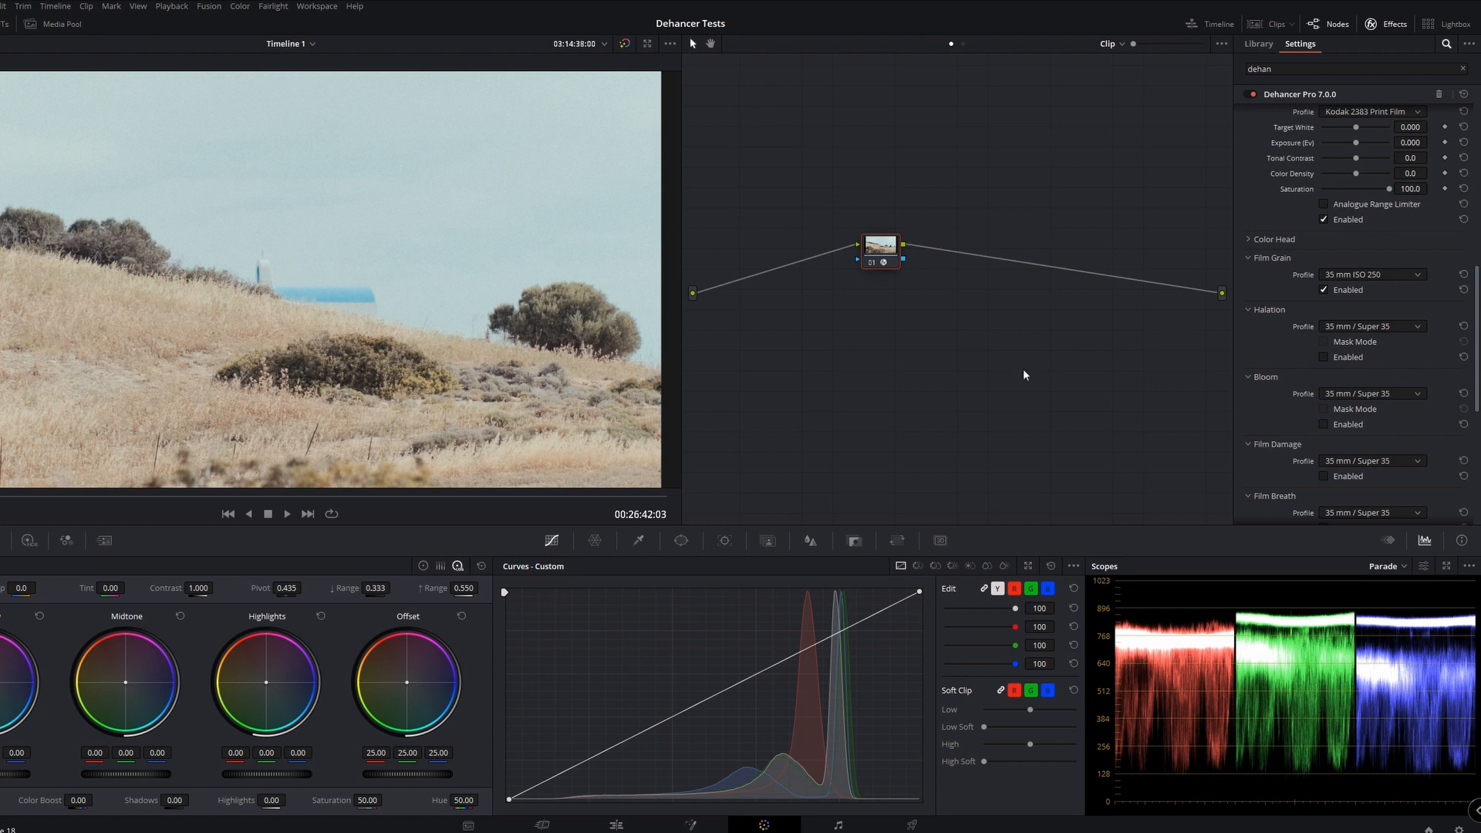
left_click(1322, 290)
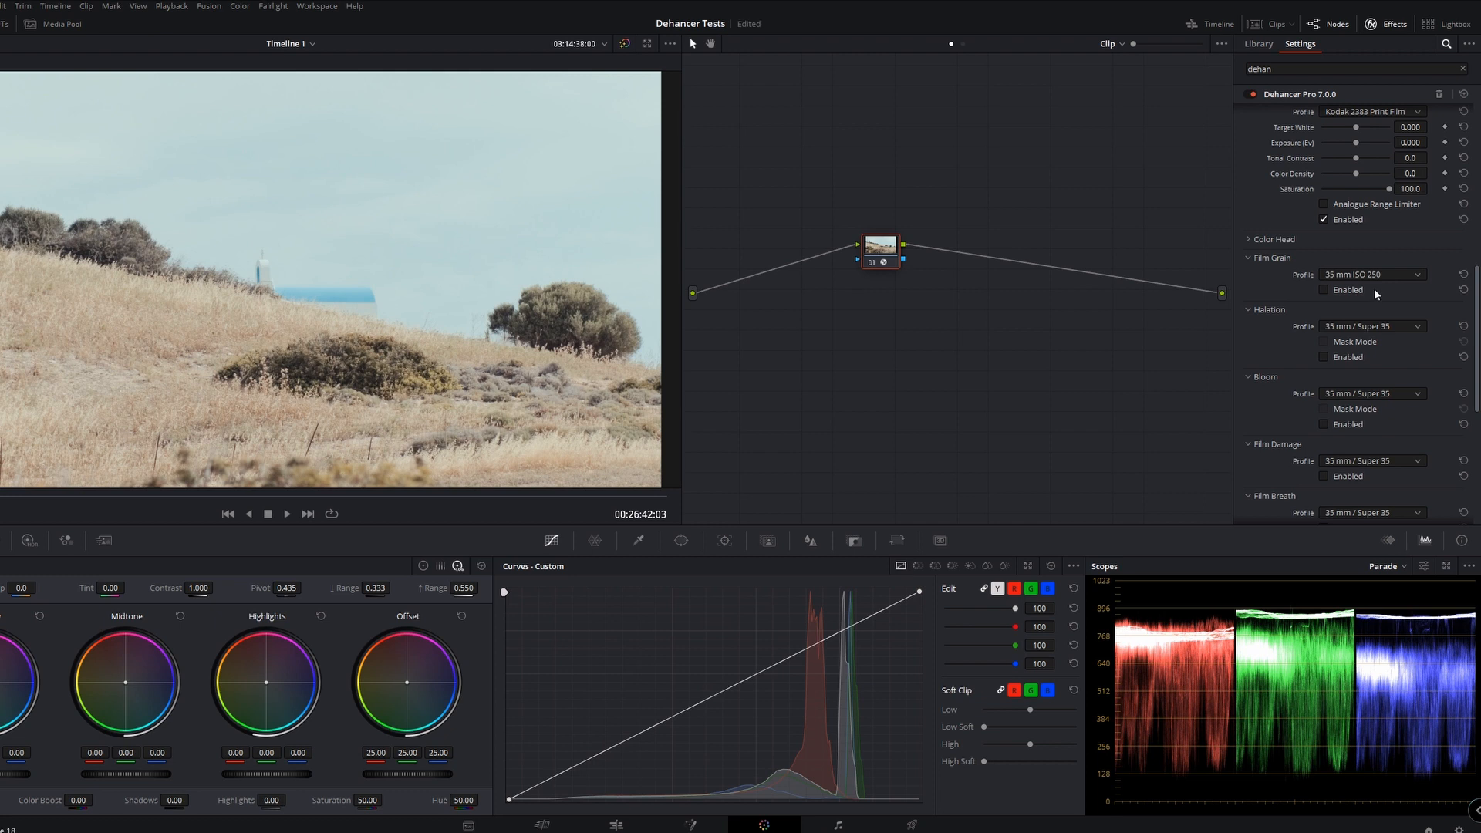
left_click(1324, 290)
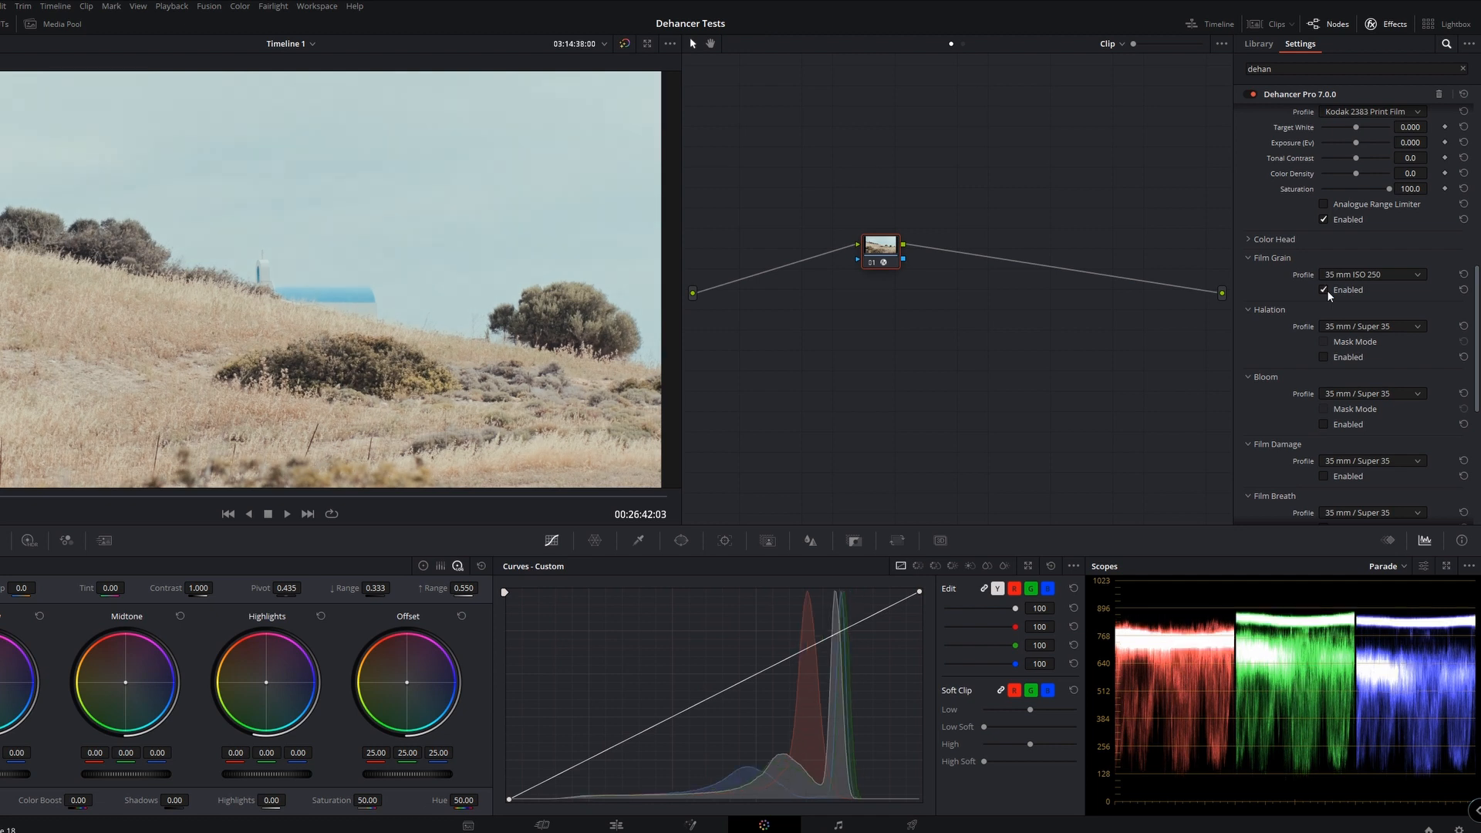
left_click(1325, 290)
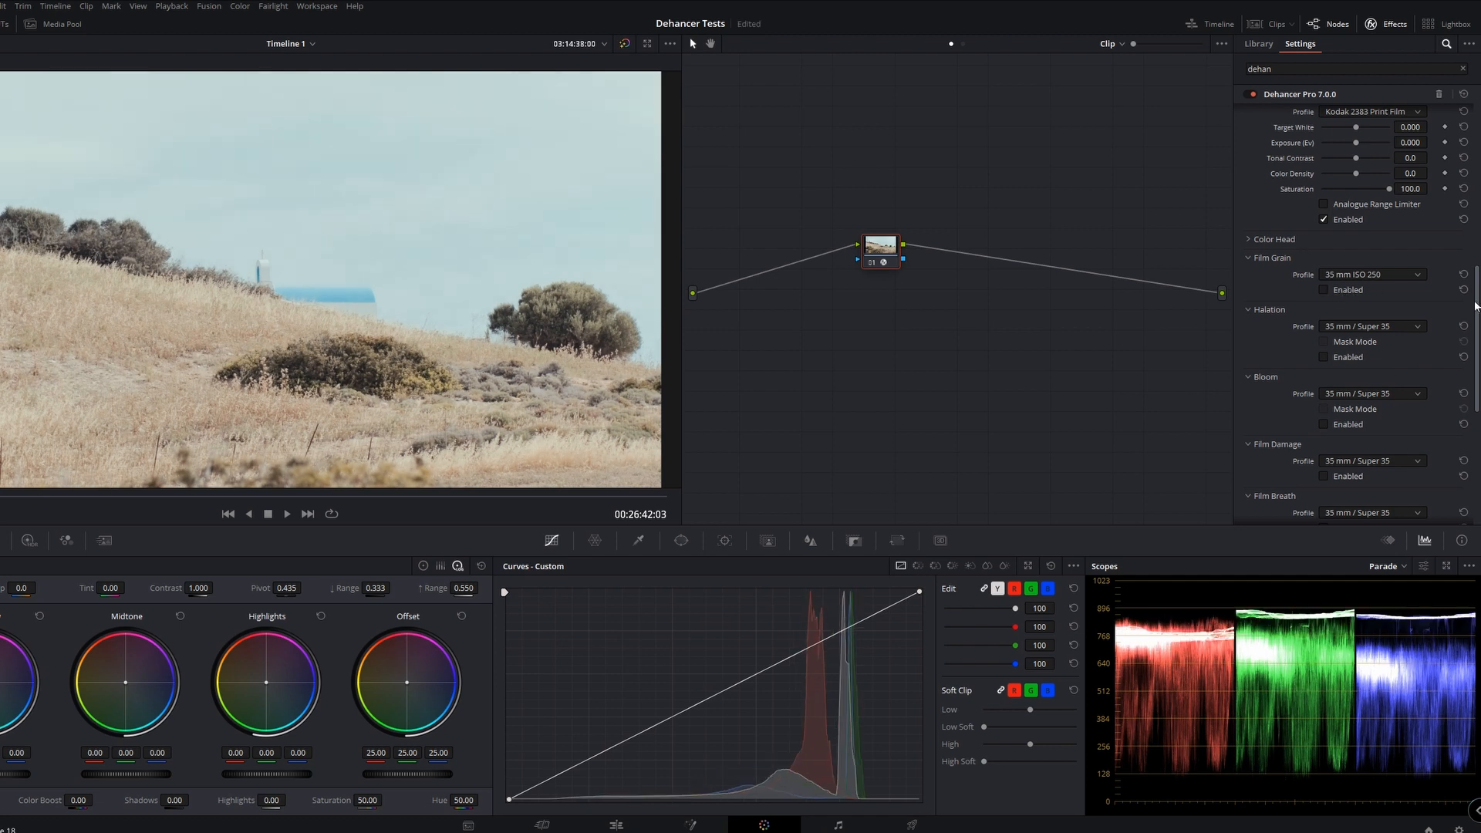
Set the Film Grain profile to Custom, enable the grain and set its size to 12.63
scroll(1403, 303, "up", 1)
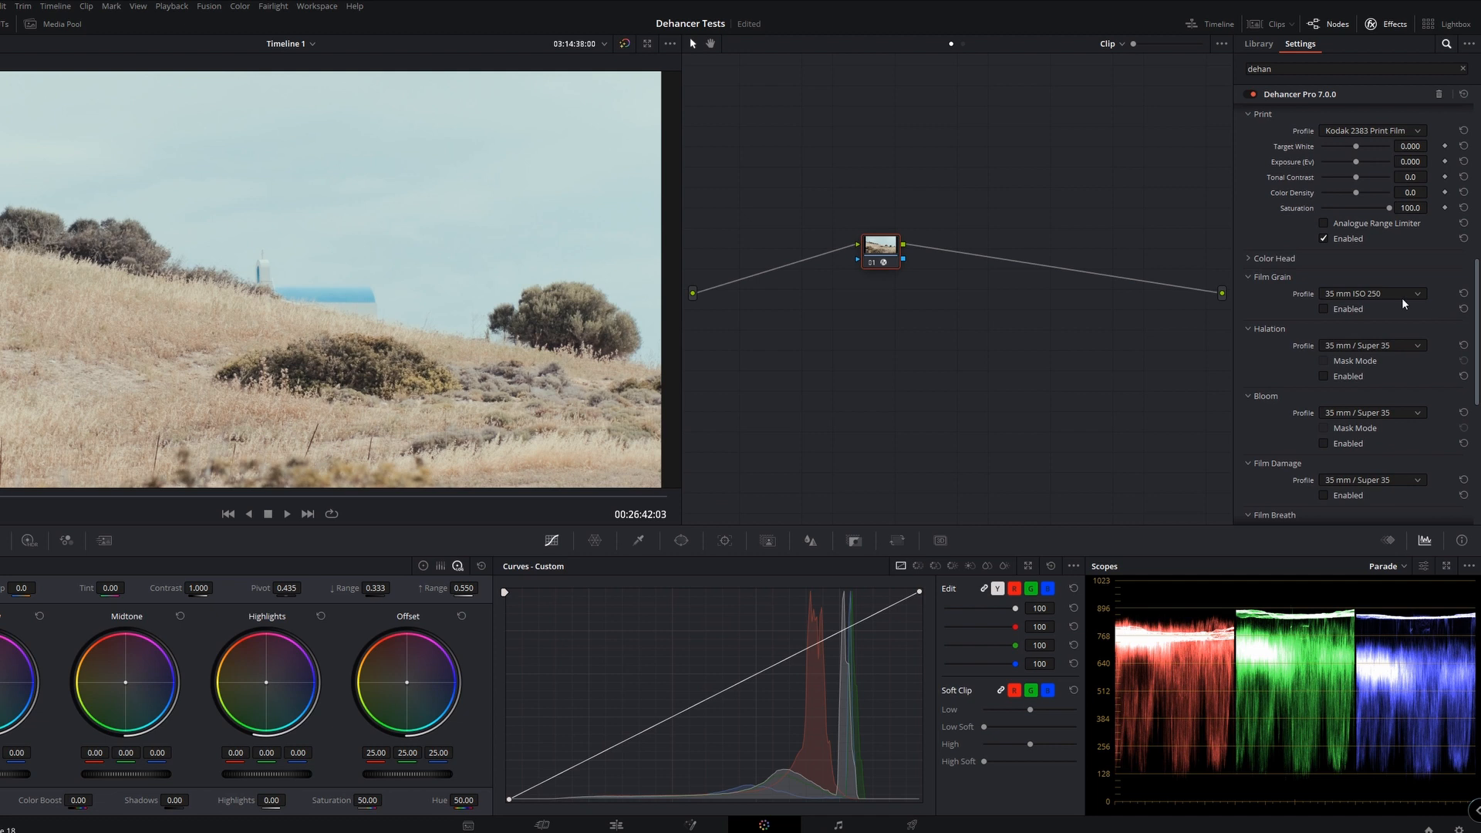
left_click(1350, 295)
left_click(1353, 305)
left_click(1330, 295)
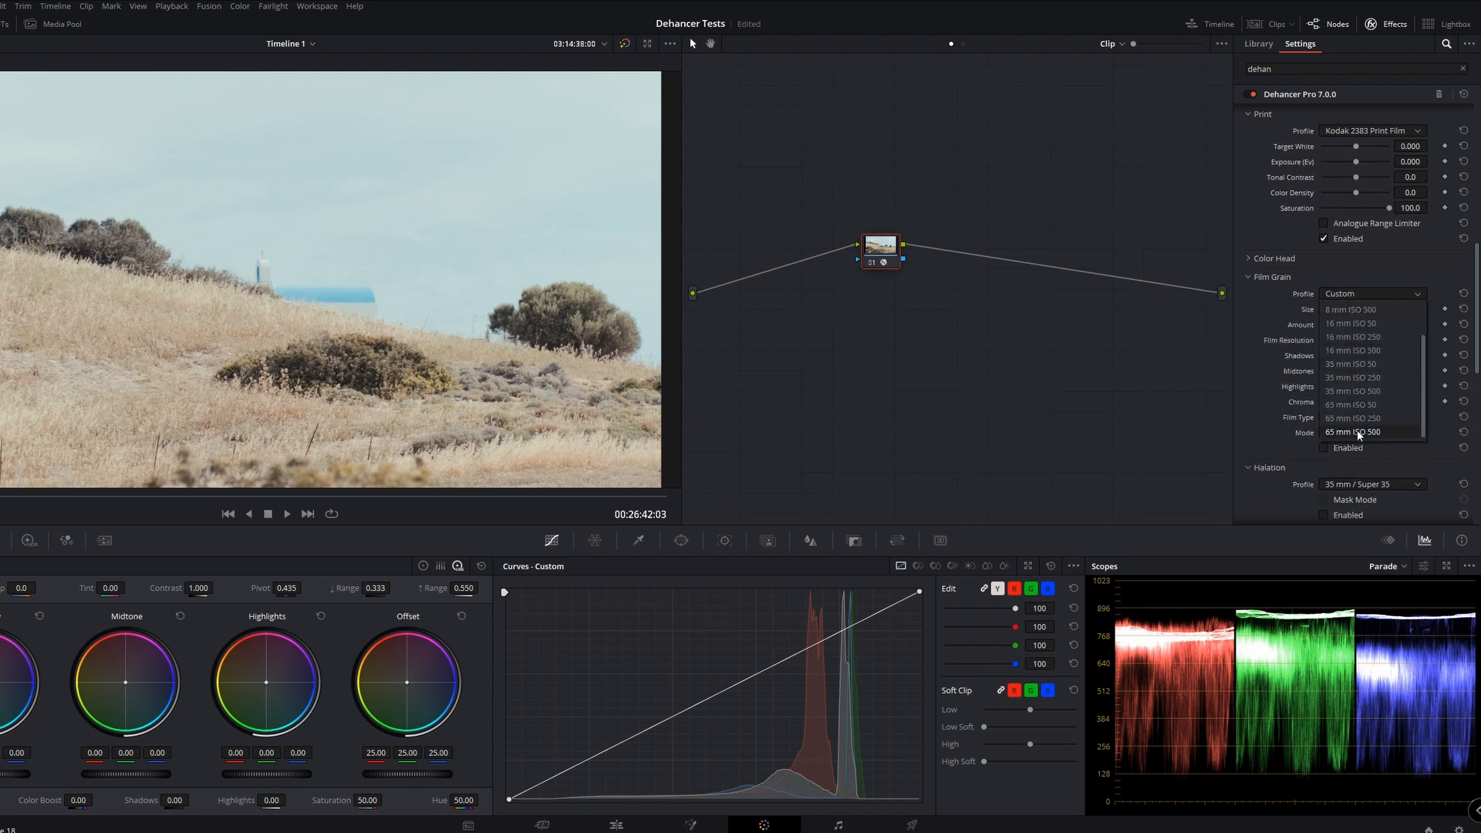
scroll(1358, 432, "up", 2)
left_click(1313, 308)
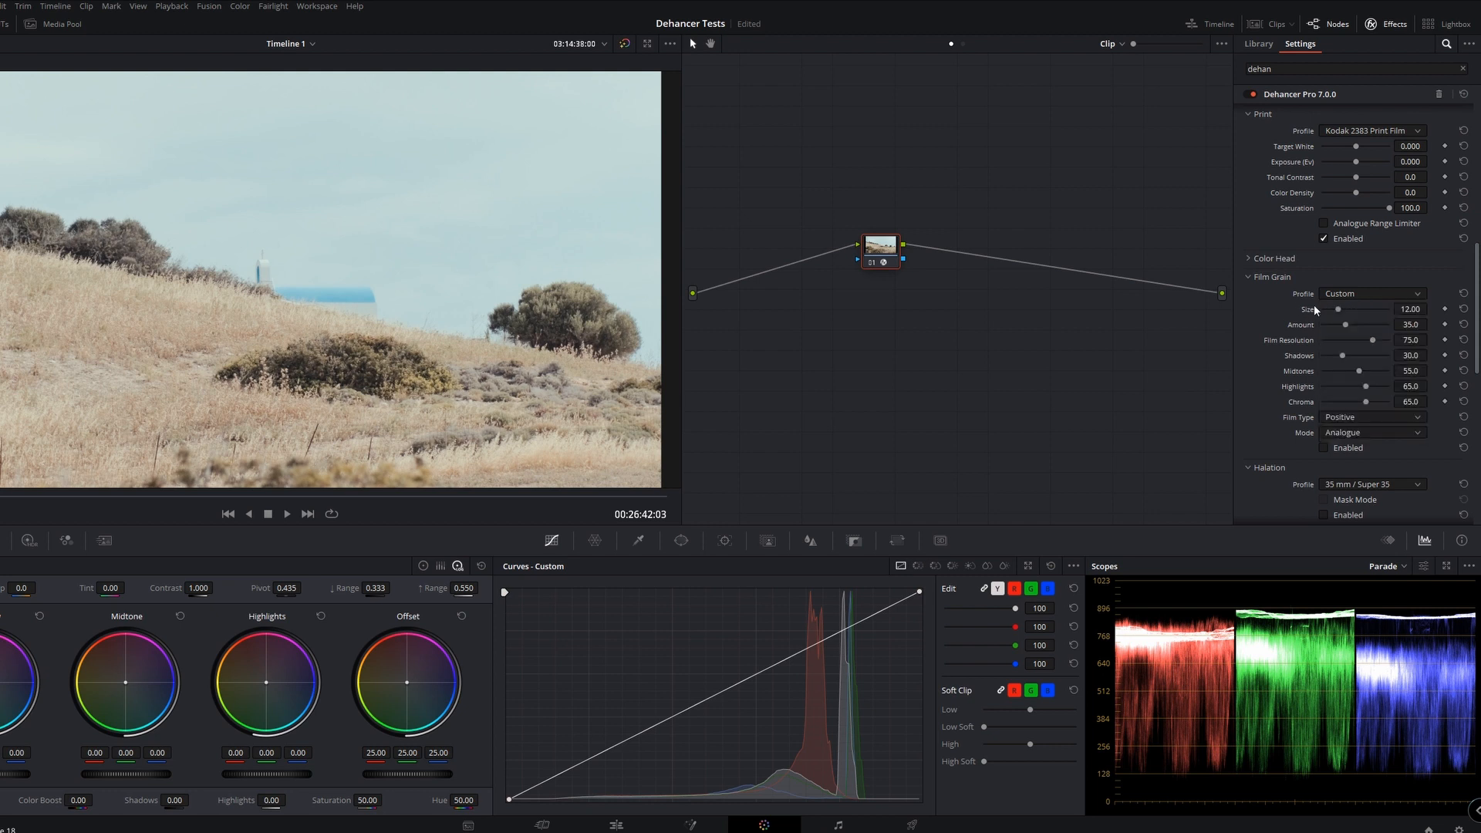
left_click(1324, 447)
left_click_drag(1345, 310, 1341, 313)
Enable Dehancer's Halation, Bloom and Film Damage effects
left_click_drag(1476, 340, 1476, 388)
scroll(1318, 345, "down", 1)
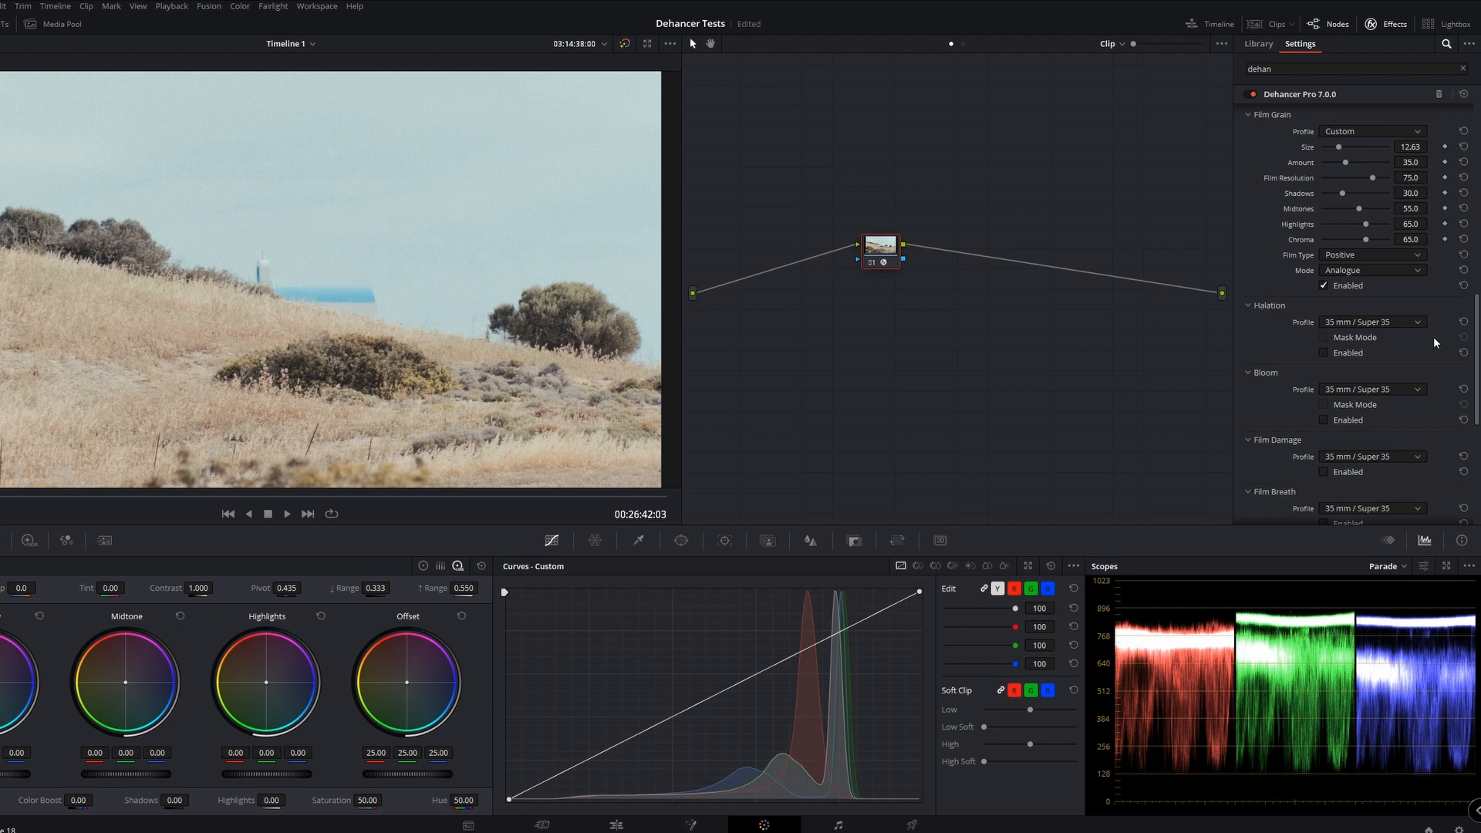
left_click(1331, 353)
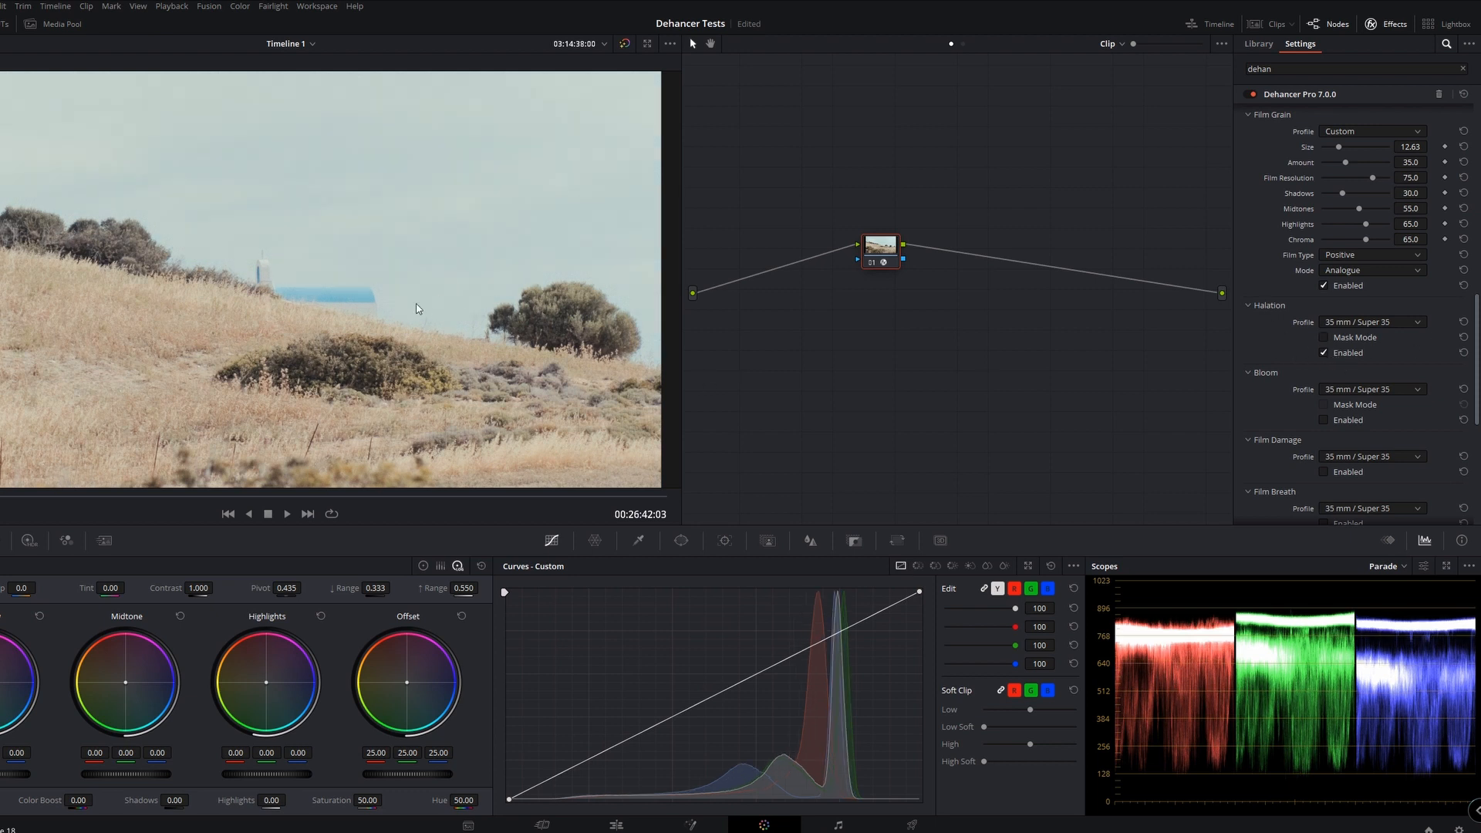
left_click(1326, 419)
scroll(1381, 415, "down", 2)
Set the Bloom profile to Custom
left_click(1358, 390)
left_click(1359, 326)
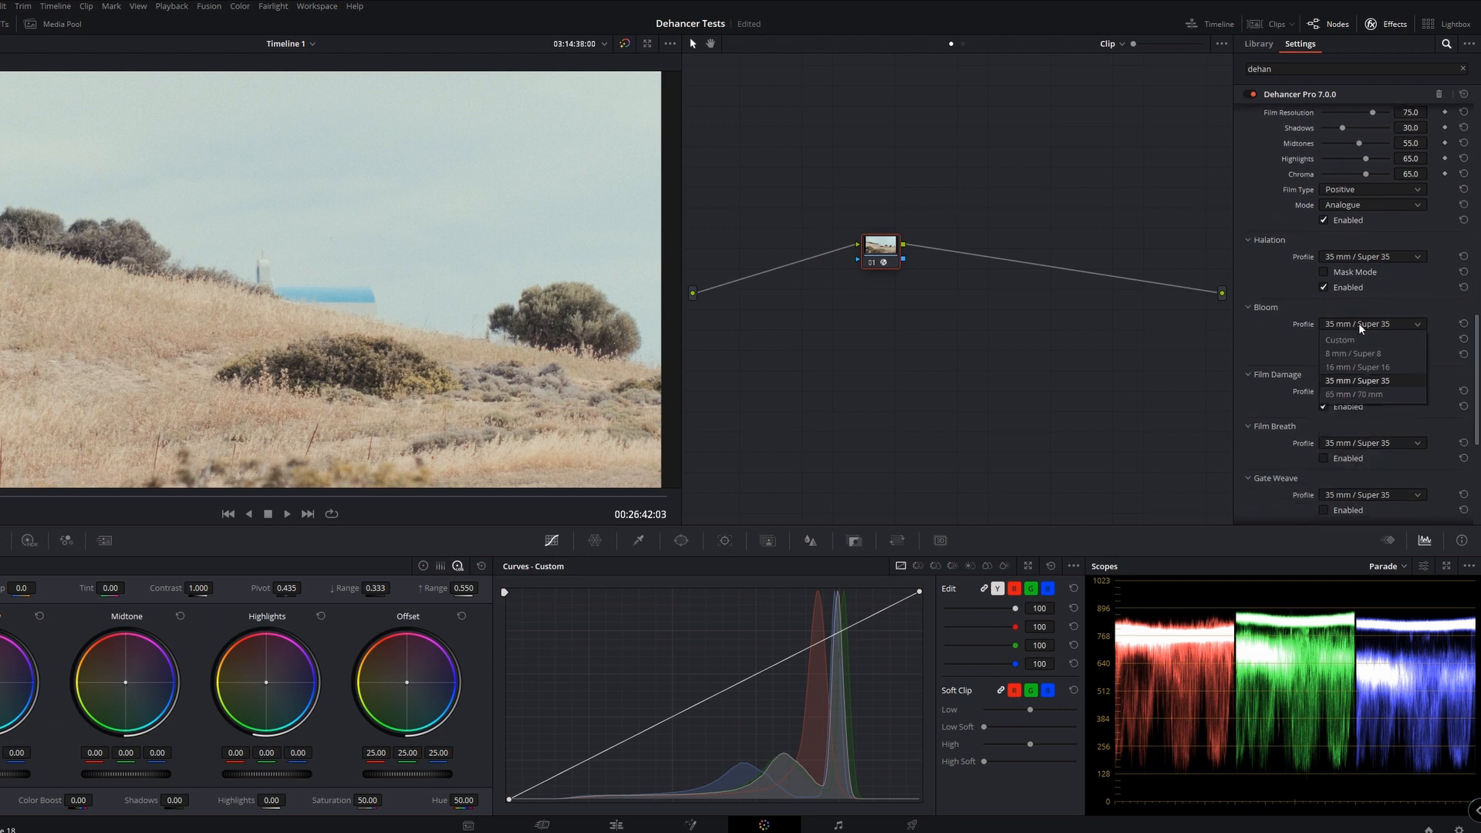
left_click(1347, 338)
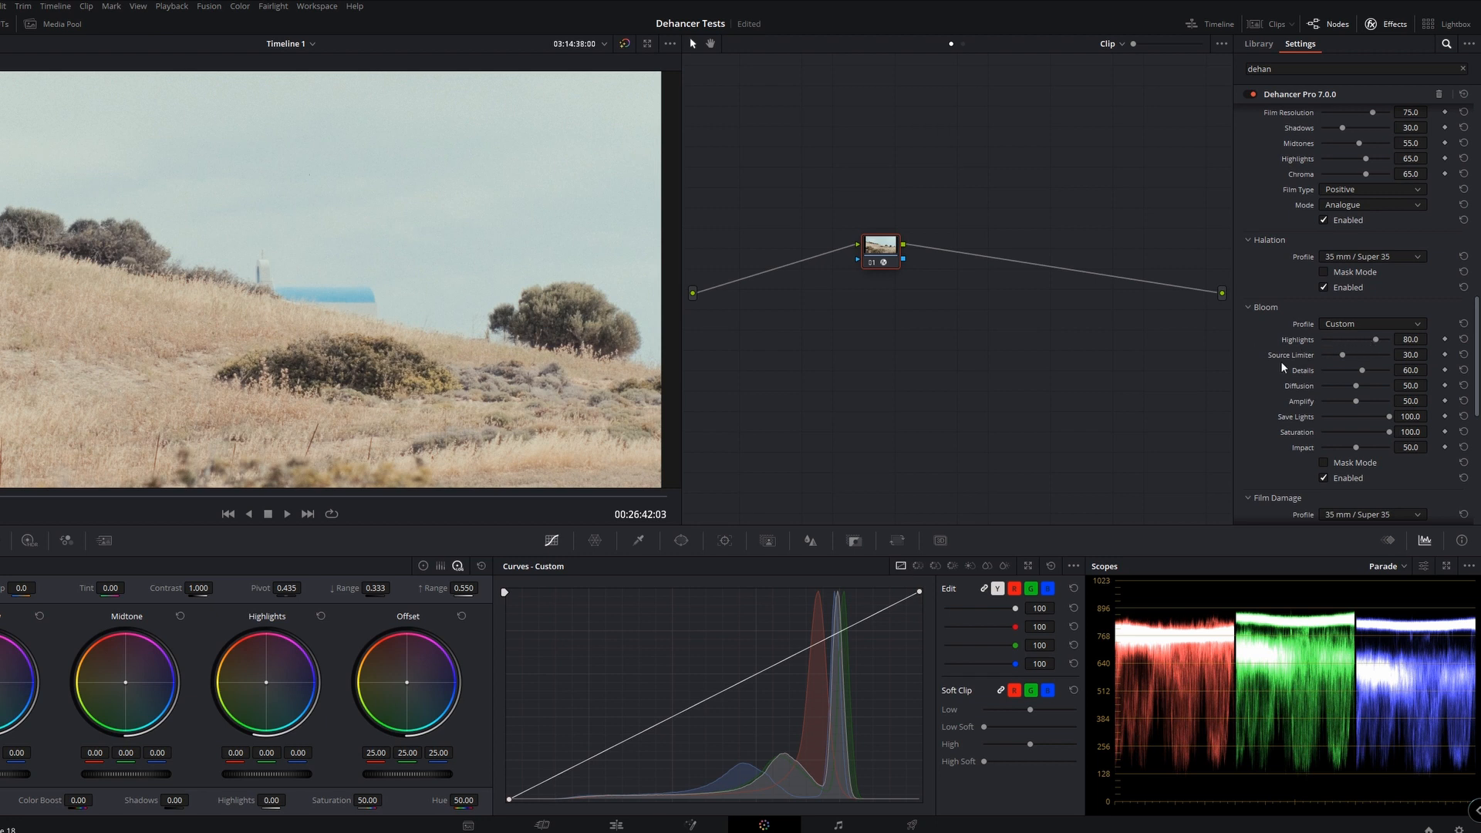
Enable Dehancer's Vignette and expand the Monitor options
scroll(1247, 498, "down", 5)
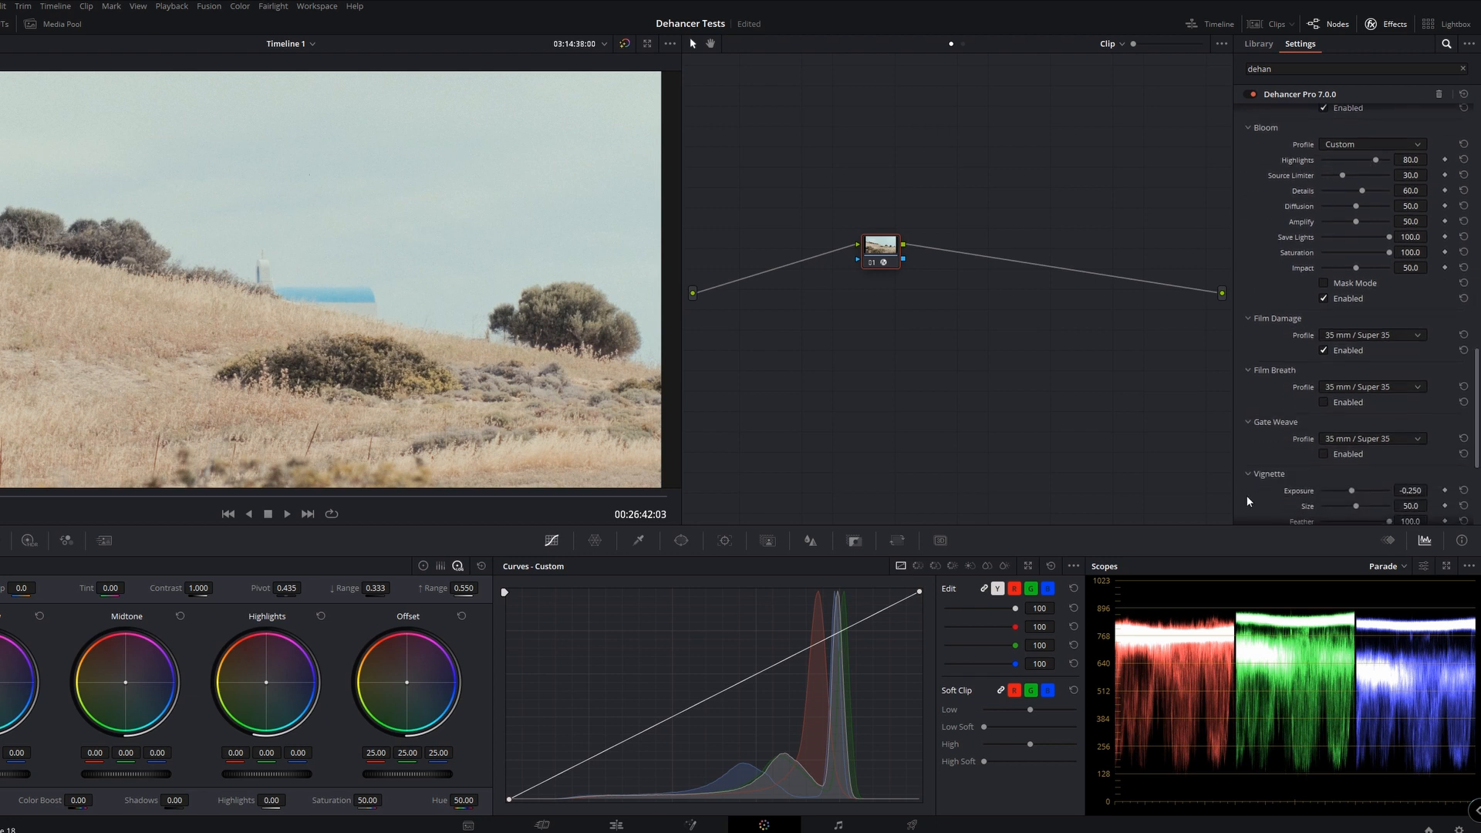
scroll(1386, 485, "down", 5)
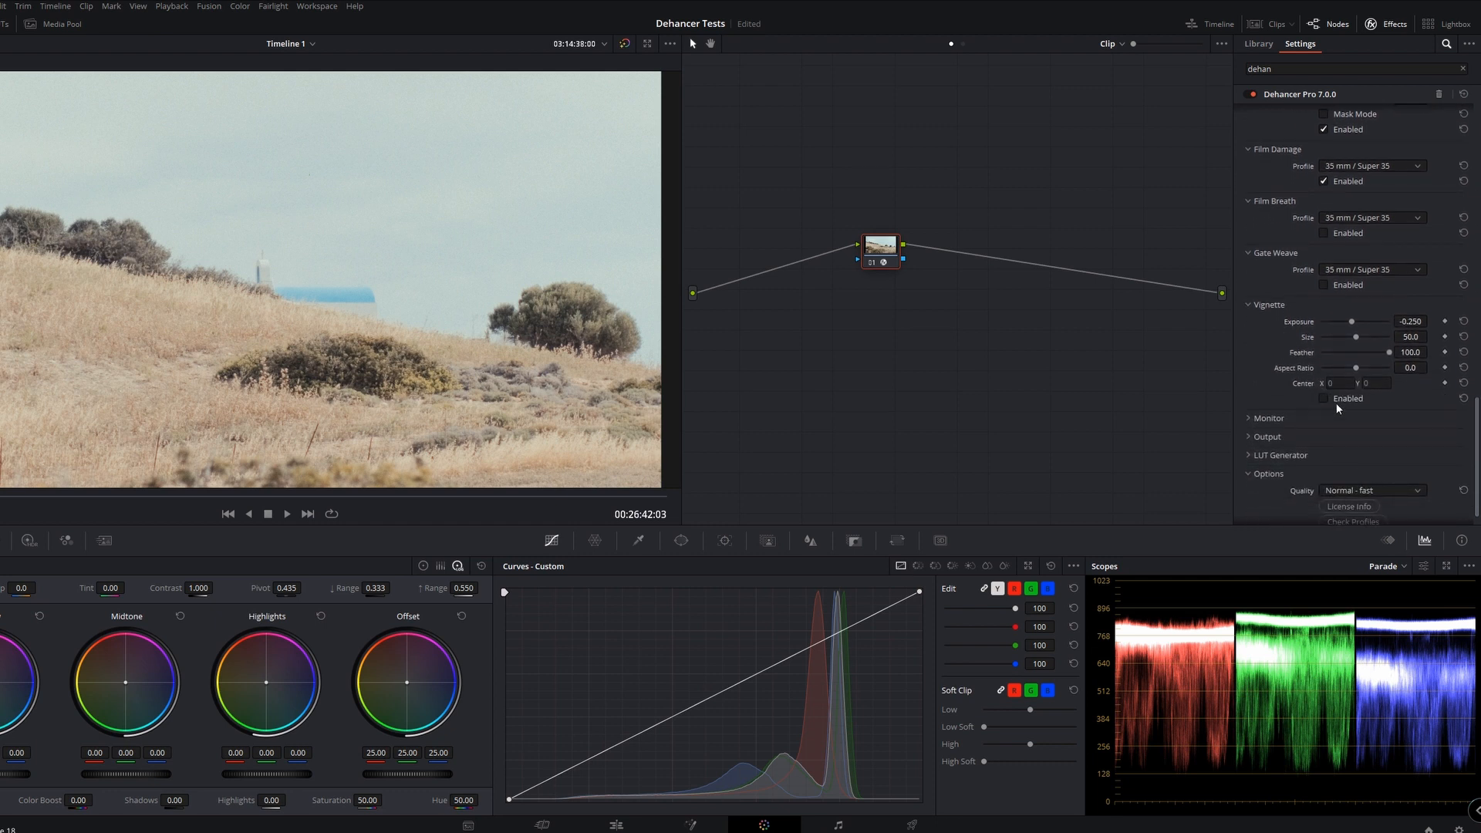
left_click(1325, 399)
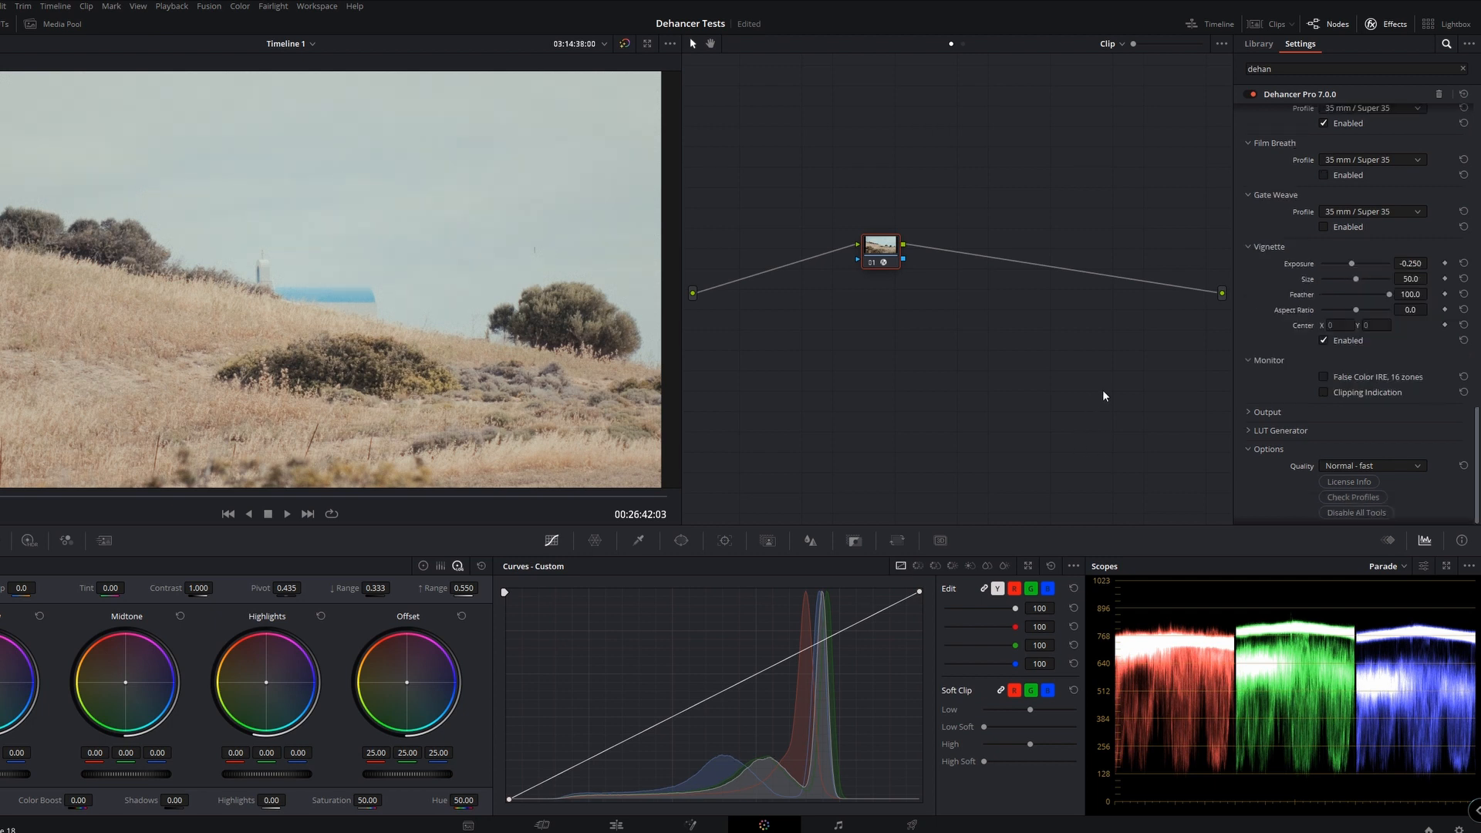
Expand Dehancer's LUT Generator section to examine its LUT size and export options
left_click(1250, 429)
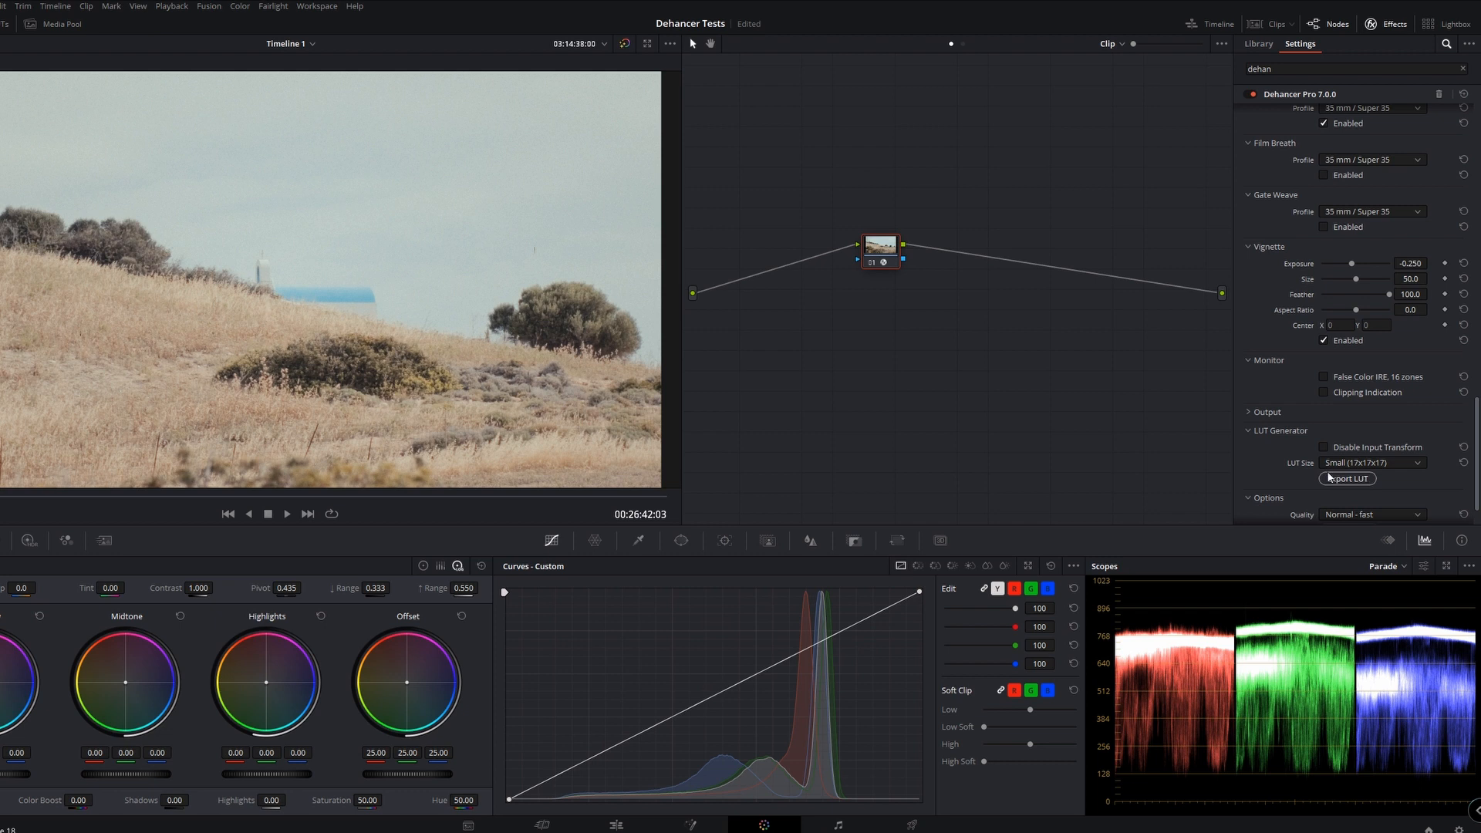
scroll(1297, 295, "up", 6)
scroll(1281, 308, "up", 3)
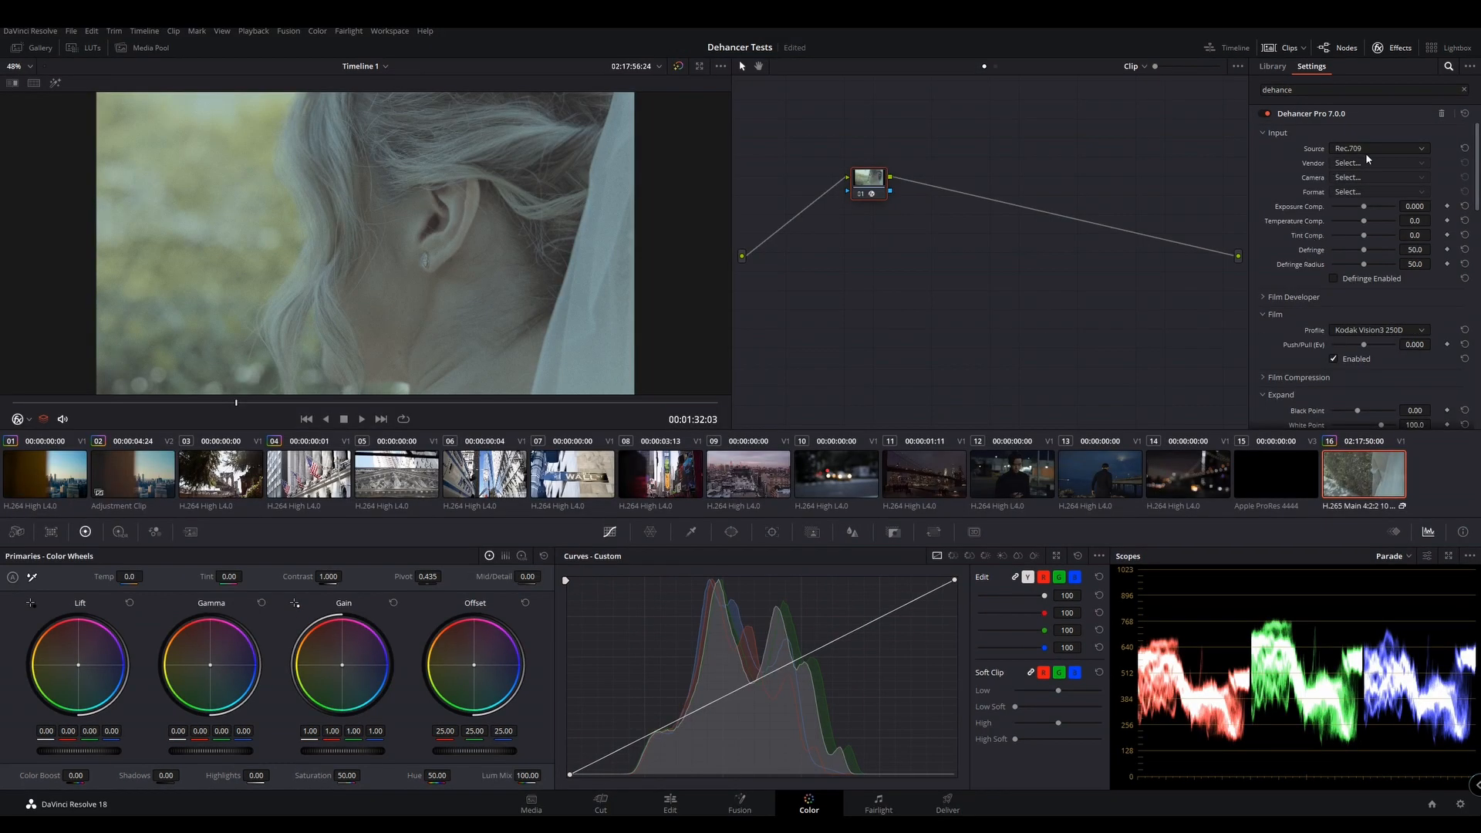
Set the bride clip's Dehancer input to Choose Camera with Fujifilm, X-H2S and F-Log2
left_click(1362, 252)
left_click(1377, 163)
left_click(1360, 239)
left_click(1361, 192)
left_click(1347, 232)
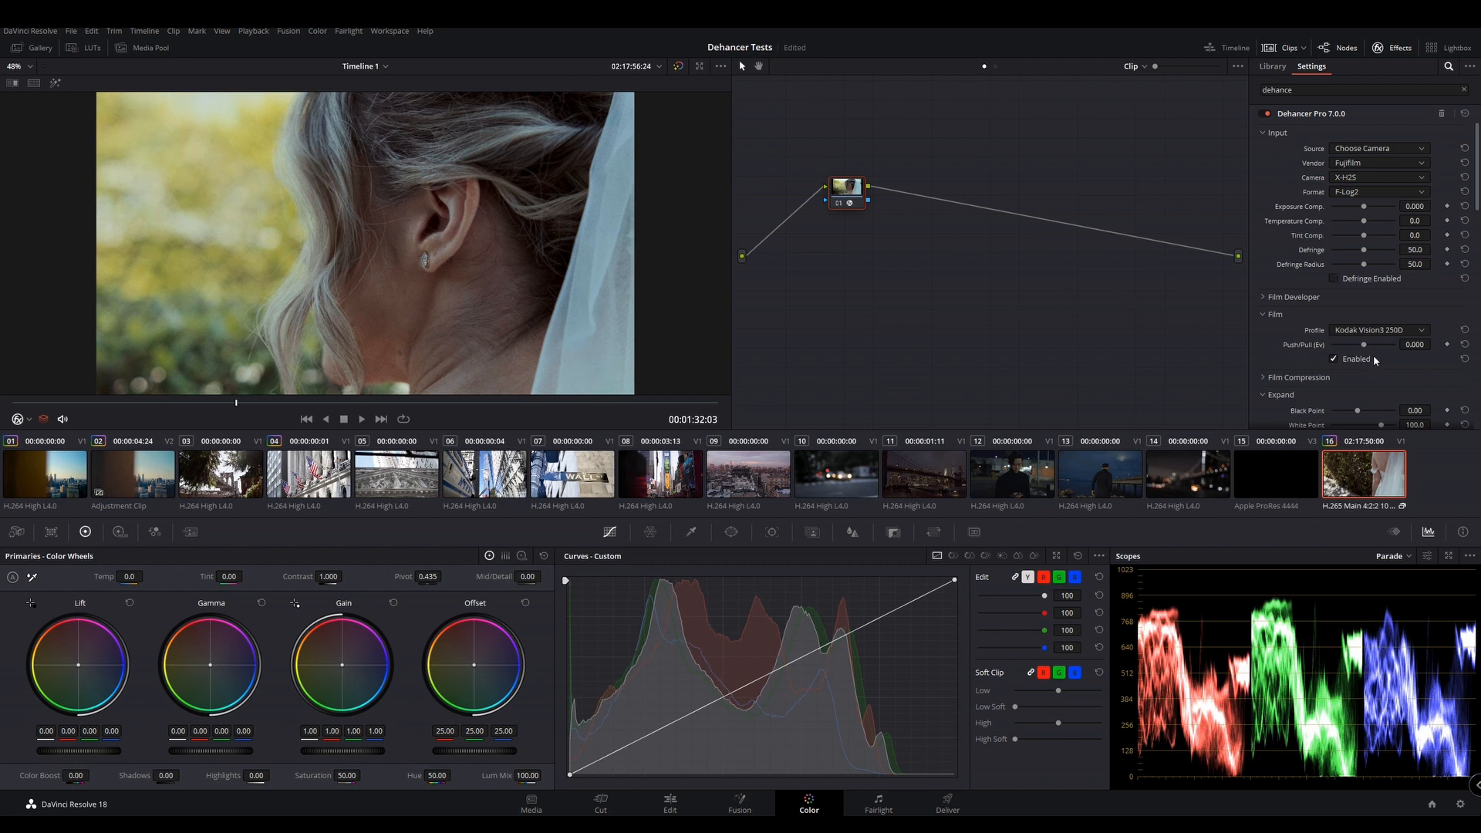
Try different film profiles on the bride clip and choose Kodak Gold 200
left_click(1378, 330)
left_click(1360, 421)
left_click(1389, 330)
scroll(1378, 388, "up", 3)
left_click(1380, 386)
Try several film profiles on the bride clip, including Ilford XP2 Super 400
left_click(1381, 332)
scroll(1380, 401, "up", 4)
scroll(1396, 424, "up", 5)
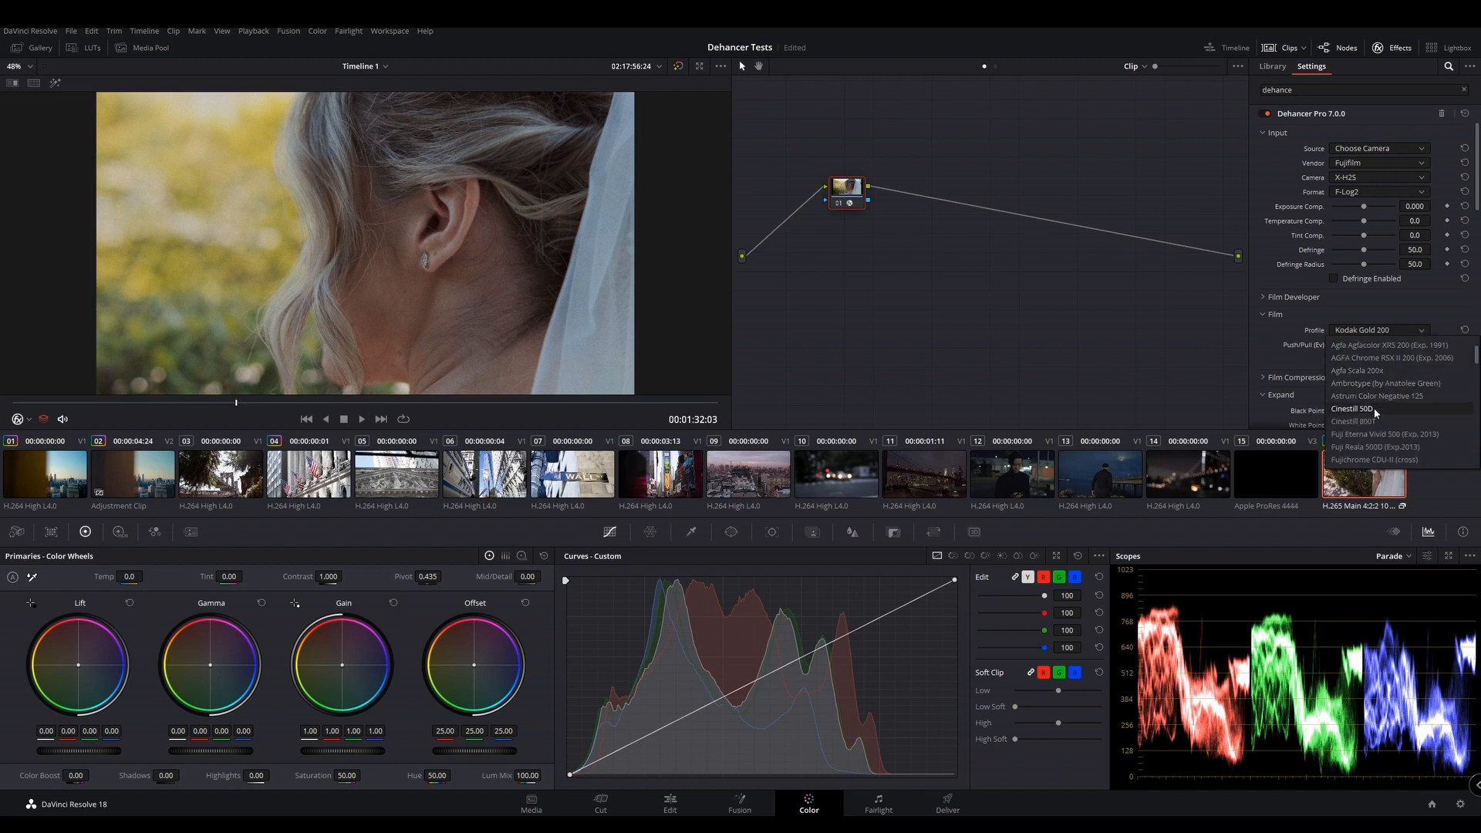
left_click(1370, 460)
left_click(1386, 334)
scroll(1389, 409, "down", 4)
scroll(1399, 427, "down", 3)
left_click(1379, 374)
Change the film profile to Kodak Vision3 500T and compare it with another color film profile
left_click(1380, 330)
scroll(1389, 408, "down", 3)
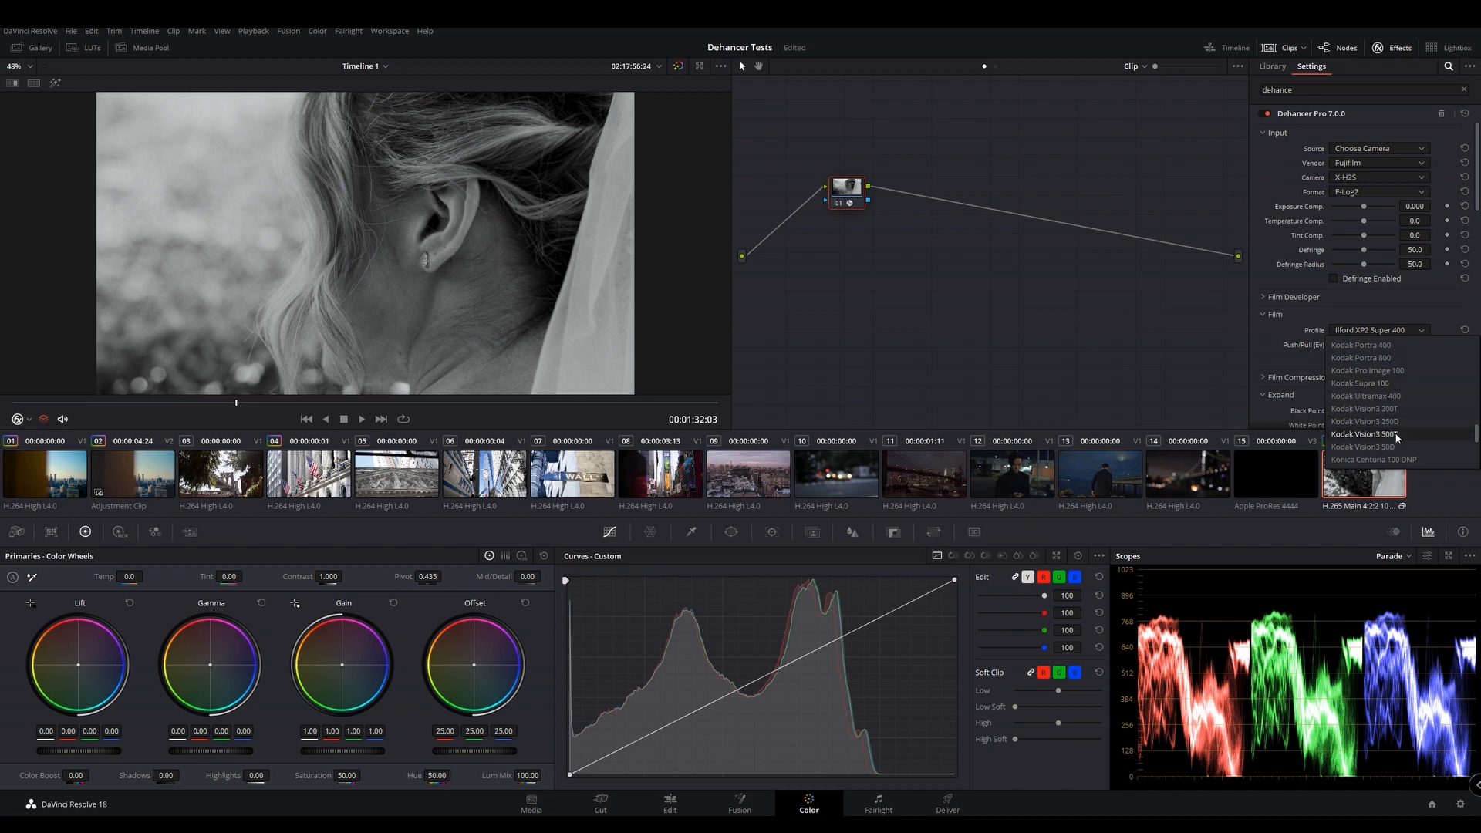
left_click(1365, 434)
left_click(1380, 331)
scroll(1393, 412, "down", 3)
scroll(1394, 412, "up", 3)
left_click(1399, 412)
Expand Film Compression and toggle it to compare its effect, leaving it enabled
left_click_drag(1478, 199, 1479, 253)
left_click(1290, 181)
left_click(1337, 256)
left_click(1336, 253)
left_click(1336, 255)
left_click(1336, 255)
left_click(1335, 255)
Compare the Cineon Film Log, Fujifilm 3513, Kodak 2383 and Kodak Endura Glossy Paper print profiles
scroll(1476, 252, "down", 3)
left_click(1363, 271)
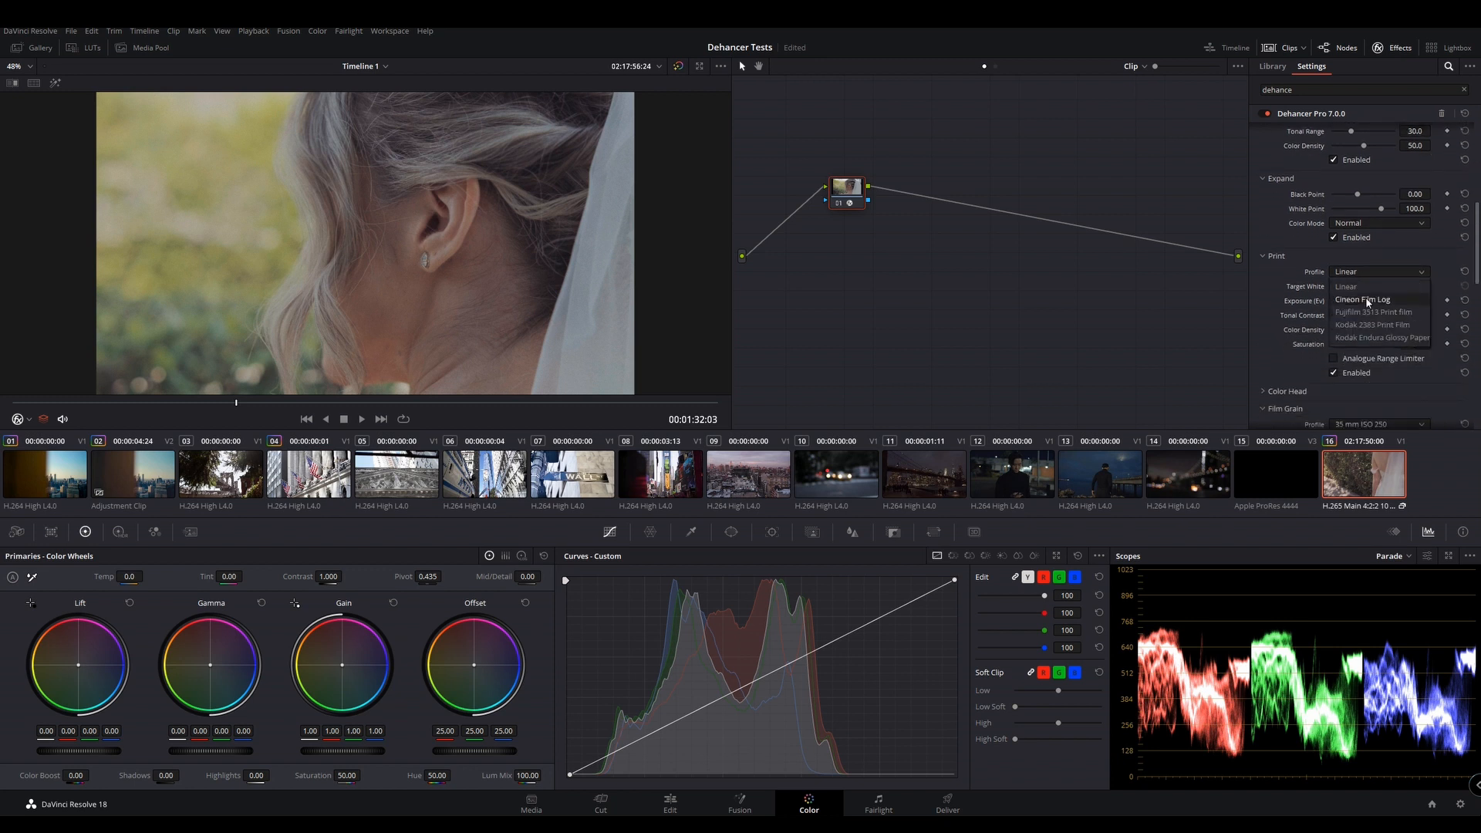
left_click(1368, 299)
left_click(1371, 274)
left_click(1382, 312)
left_click(1381, 272)
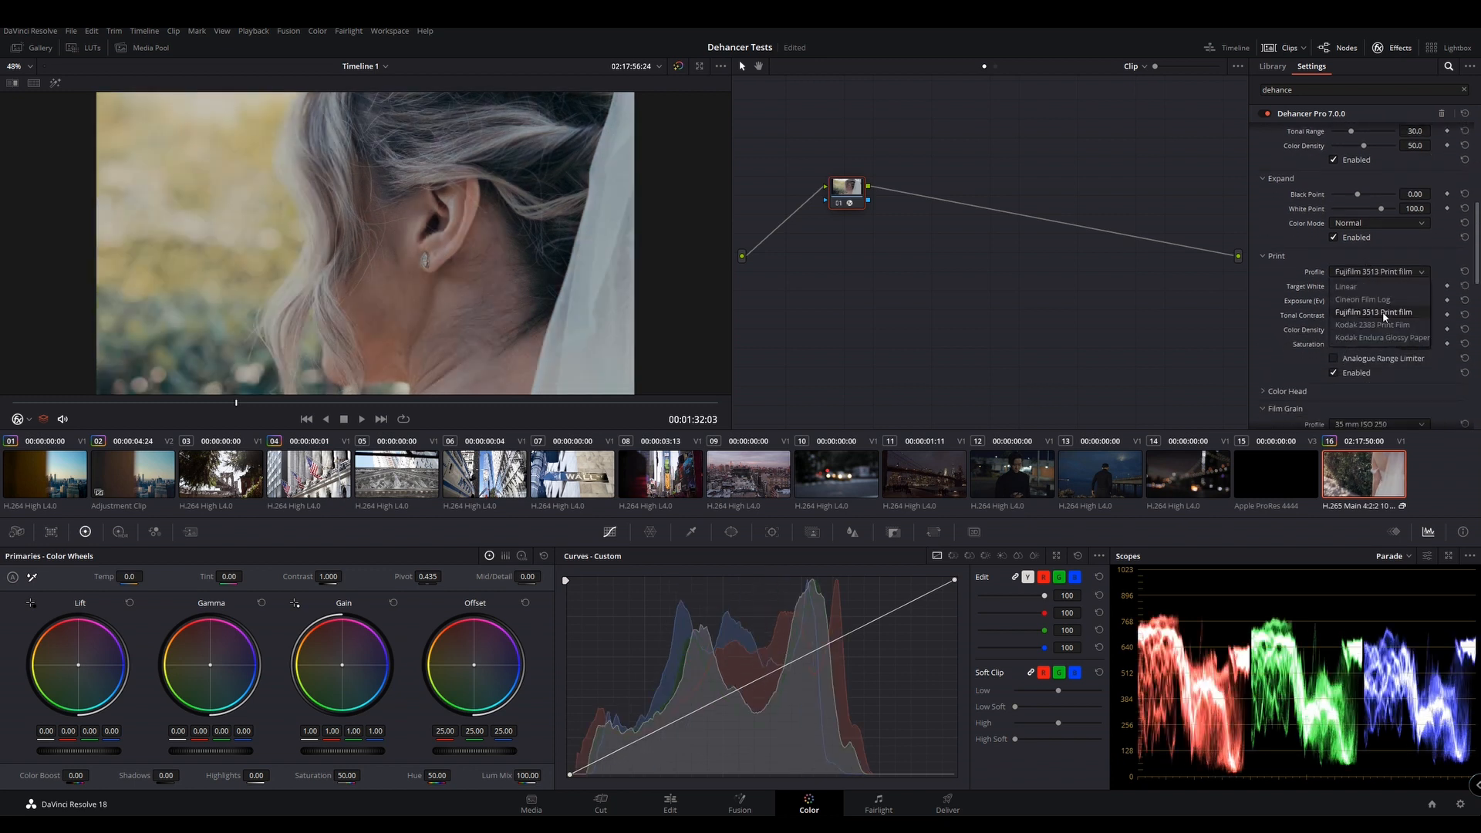
left_click(1382, 325)
left_click(1370, 273)
left_click(1380, 337)
Set the print profile to Kodak 2383 Print Film and toggle the Analogue Range Limiter on and off
left_click(1380, 274)
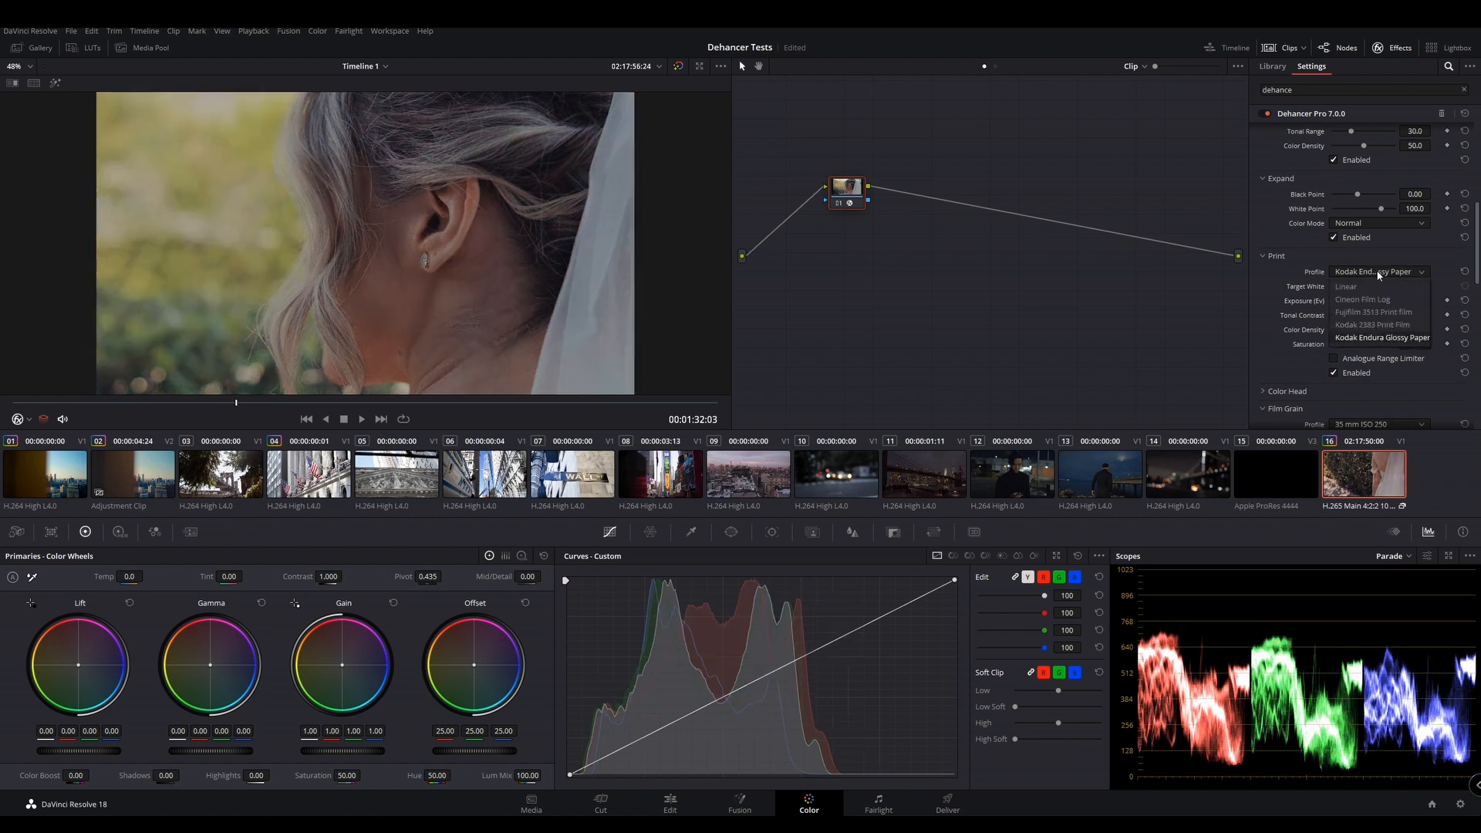
left_click(1374, 325)
left_click(1336, 358)
left_click(1336, 358)
Try the Kodak Endura Glossy Paper print profile with raised exposure, then return to Kodak 2383 Print Film
left_click(1381, 272)
left_click(1381, 338)
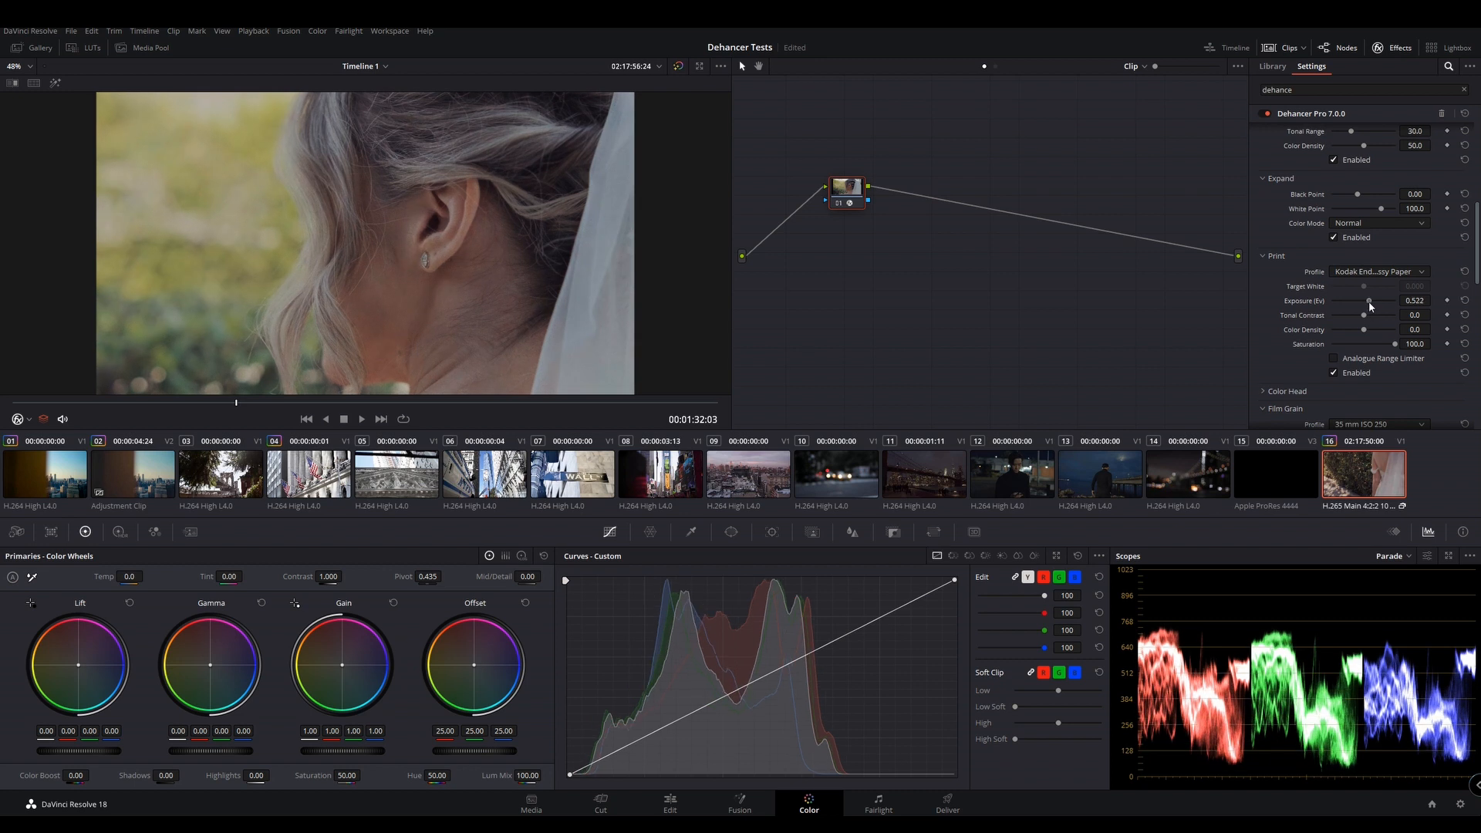
left_click(1378, 273)
left_click(1376, 323)
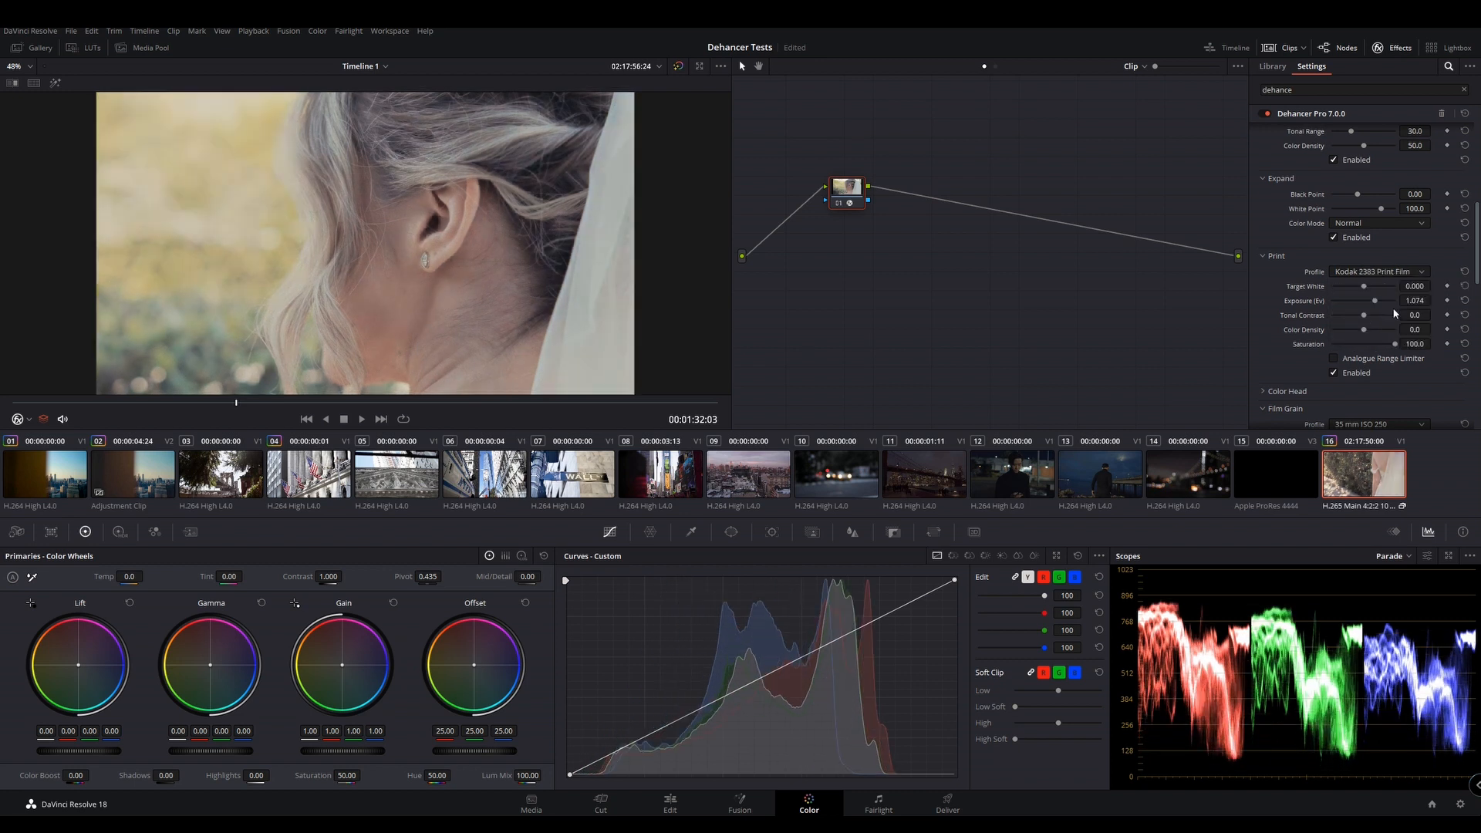
Enable Color Head and test its Yellow-Blue, Shadows Tone and Midtones Tone adjustments, resetting them to 0
scroll(1361, 283, "down", 4)
left_click(1287, 235)
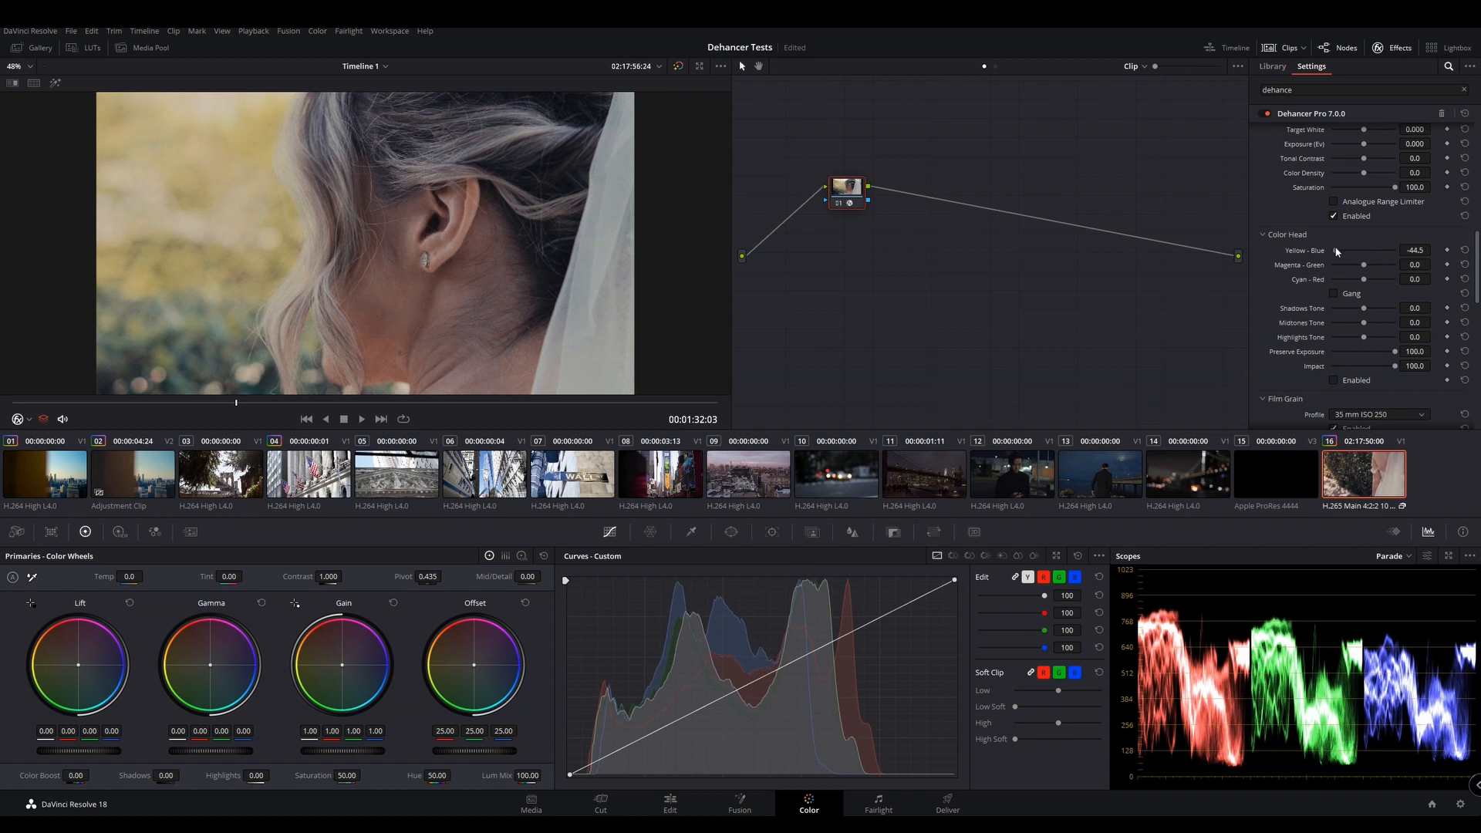
left_click_drag(1370, 309, 1348, 310)
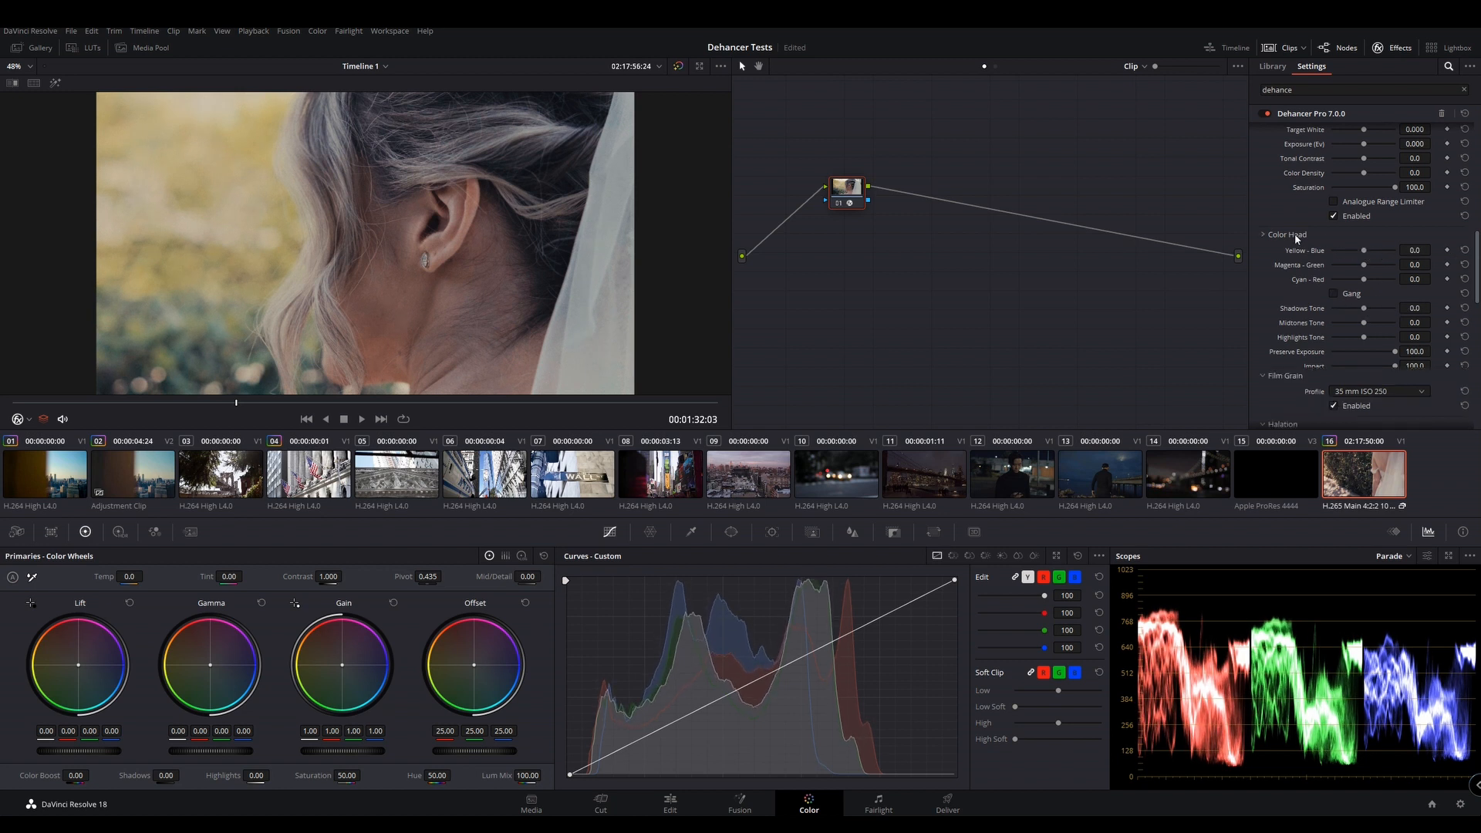
left_click_drag(1364, 251, 1349, 255)
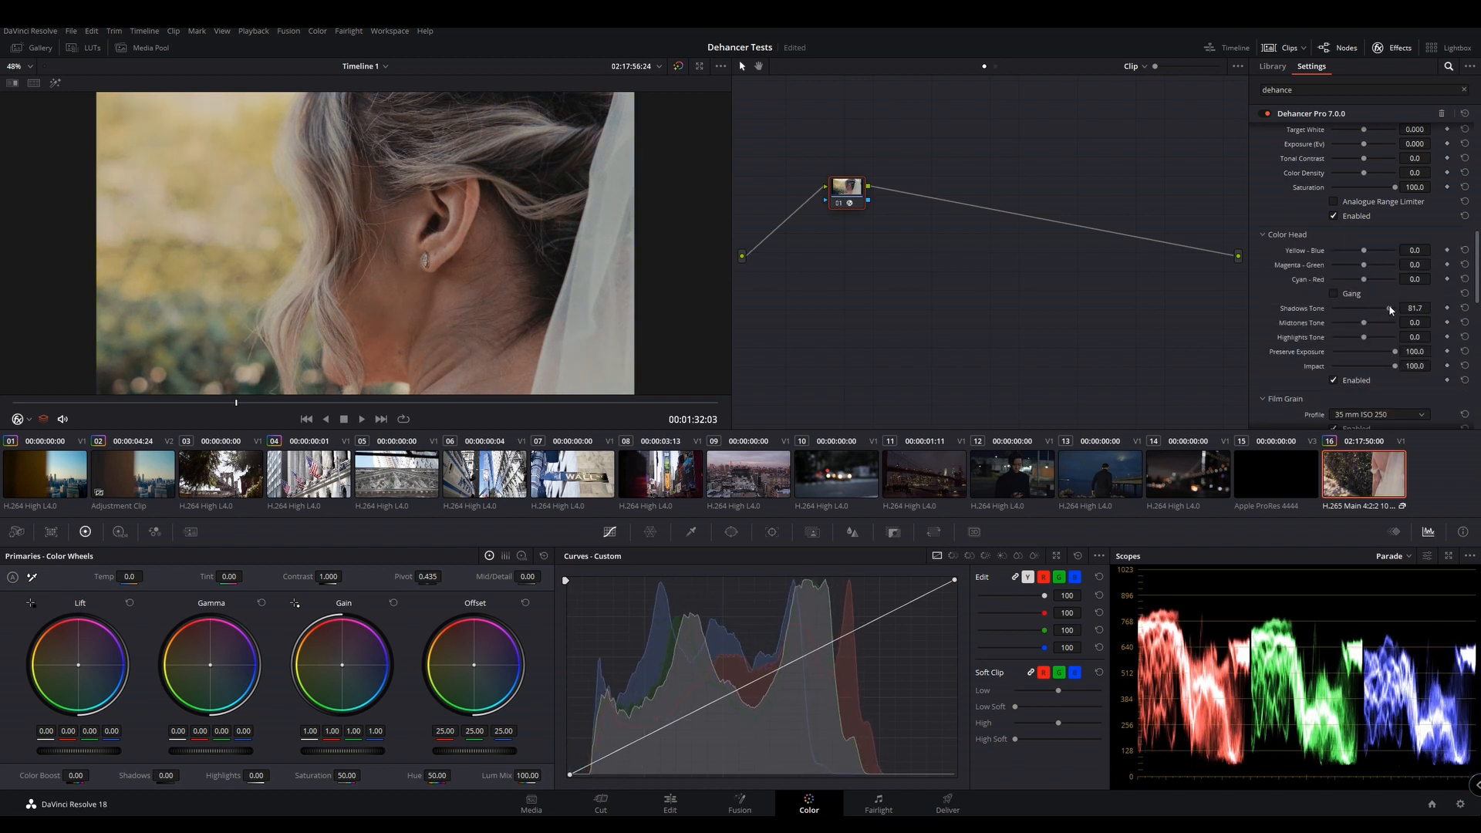
left_click_drag(1364, 323, 1357, 325)
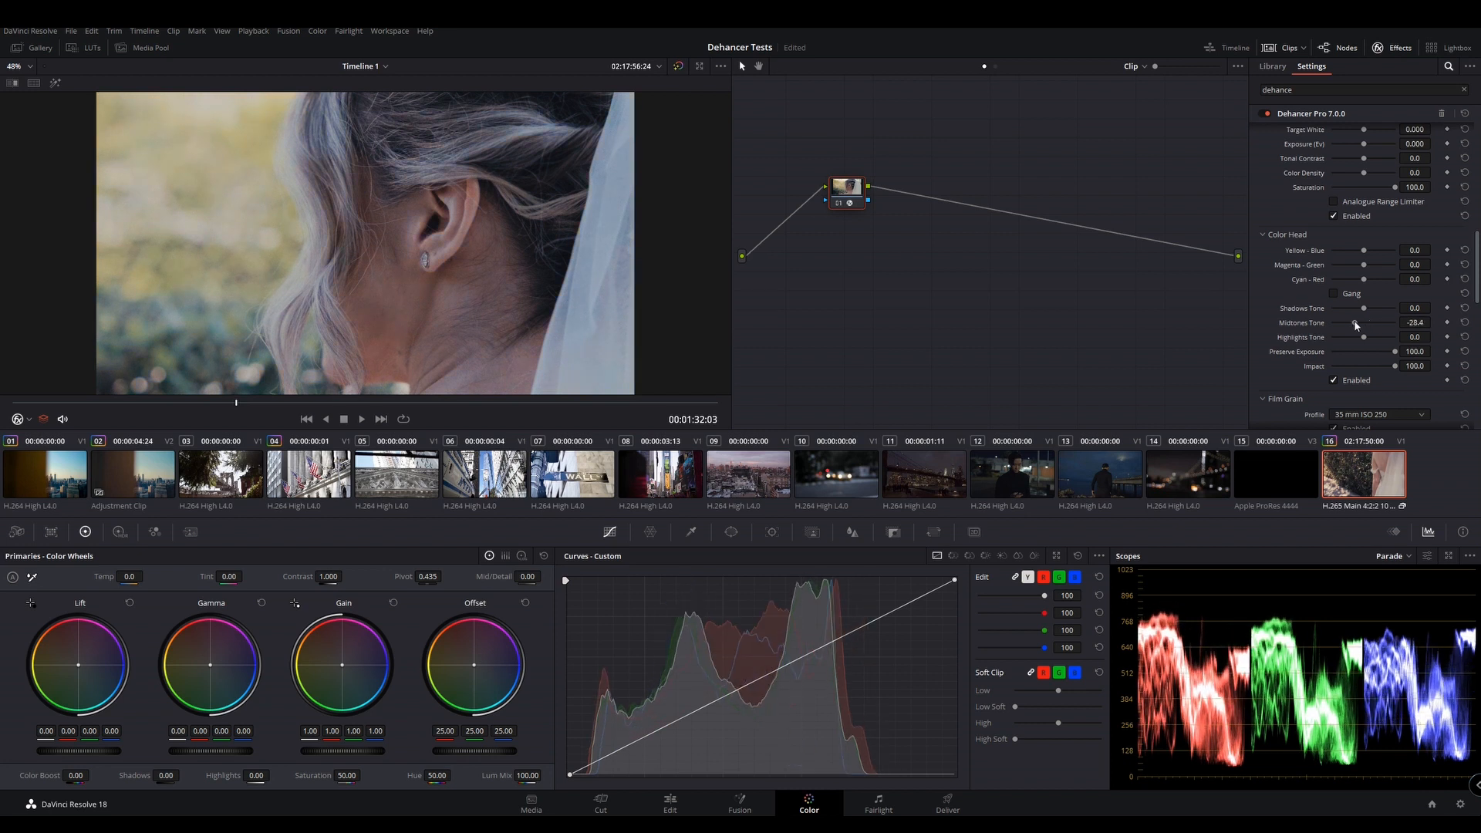
left_click(1467, 323)
Review the Halation film-size profiles and enable Film Damage and Film Breath
scroll(1374, 333, "down", 3)
left_click(1356, 325)
scroll(1361, 324, "down", 3)
left_click(1356, 257)
left_click(1357, 319)
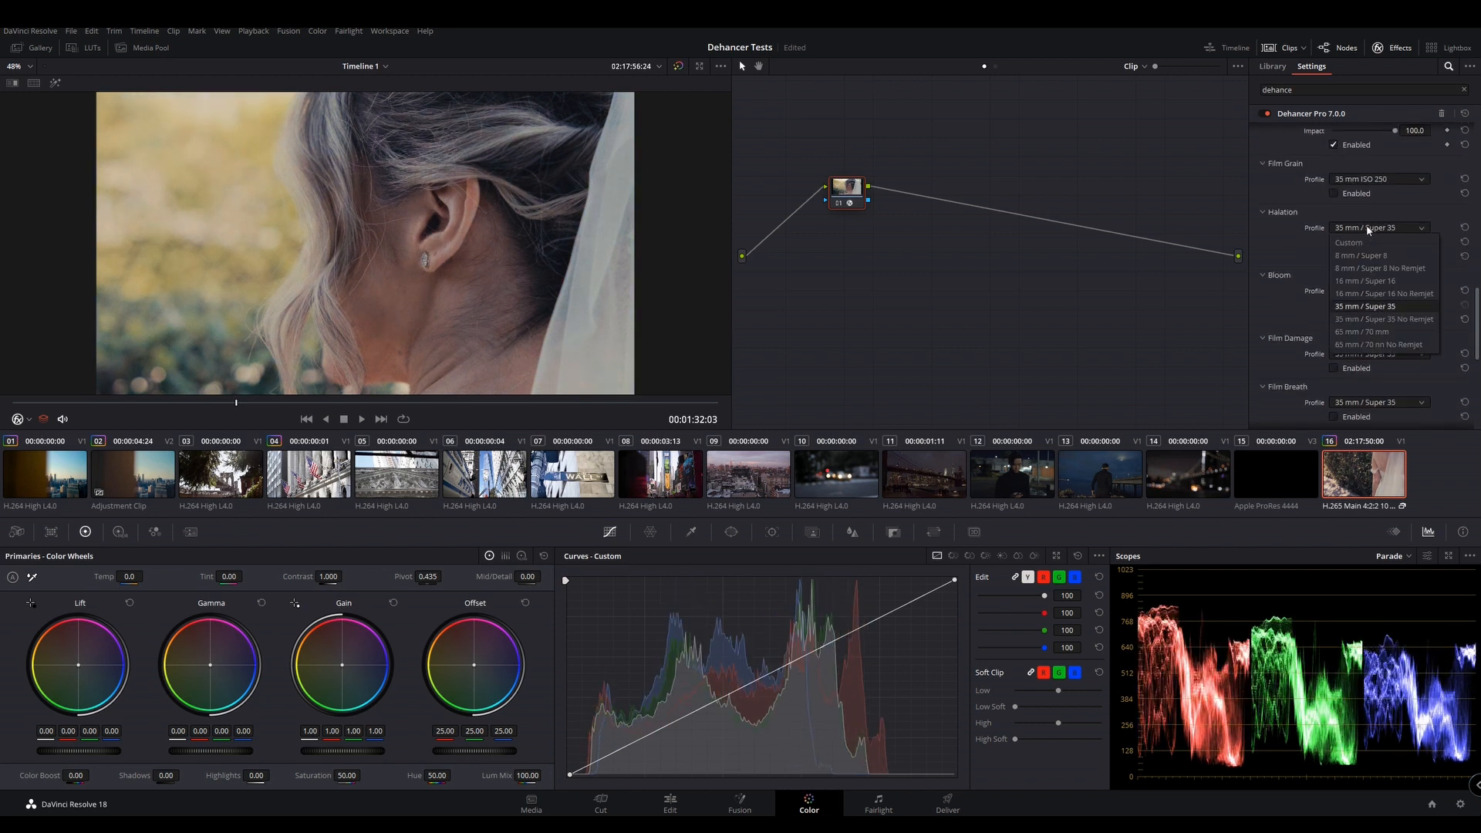
scroll(1352, 278, "down", 2)
left_click(1347, 328)
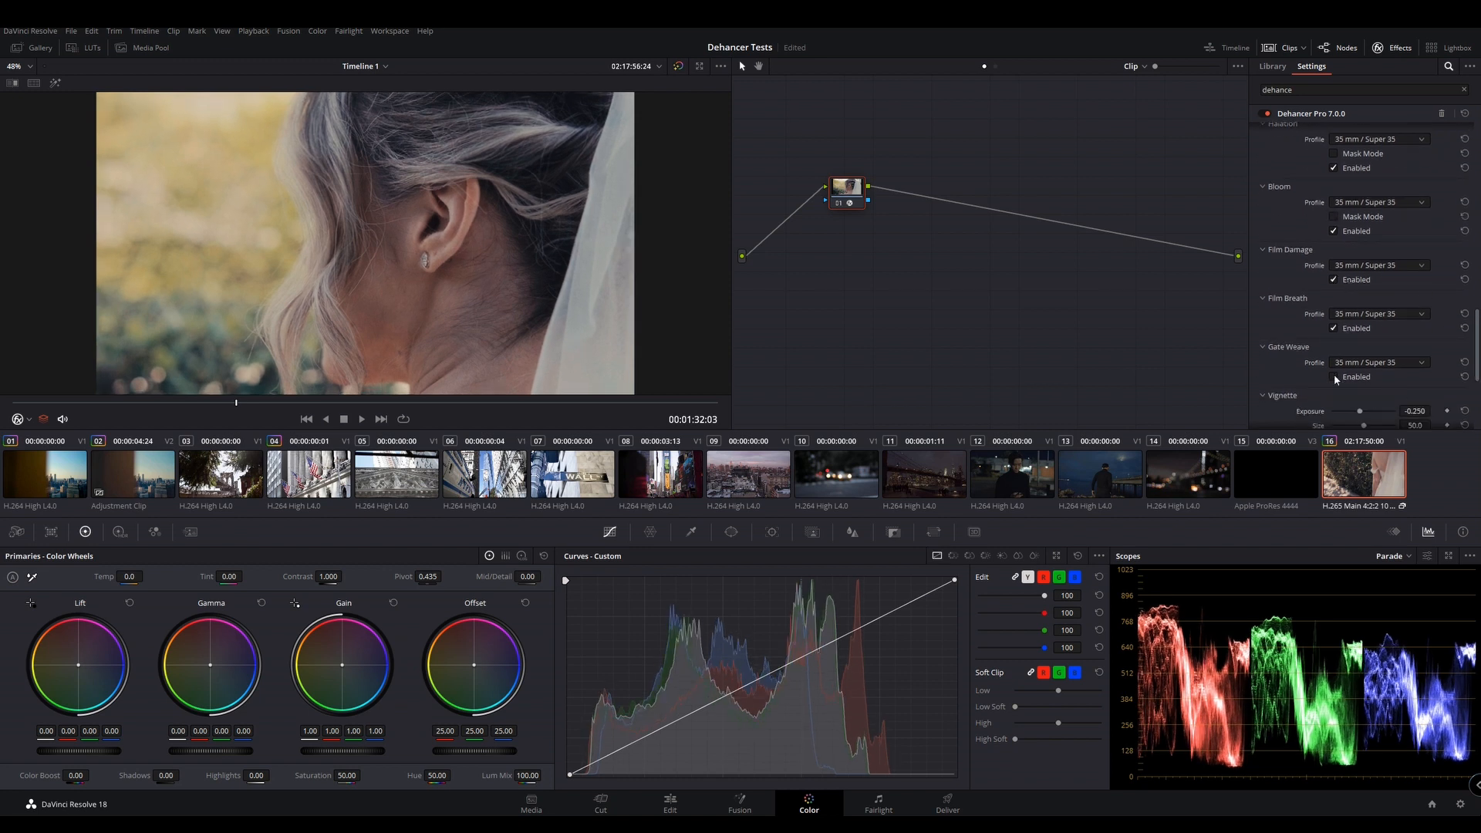
Enable the Vignette on the bride clip, leaving Gate Weave off
scroll(1354, 309, "down", 2)
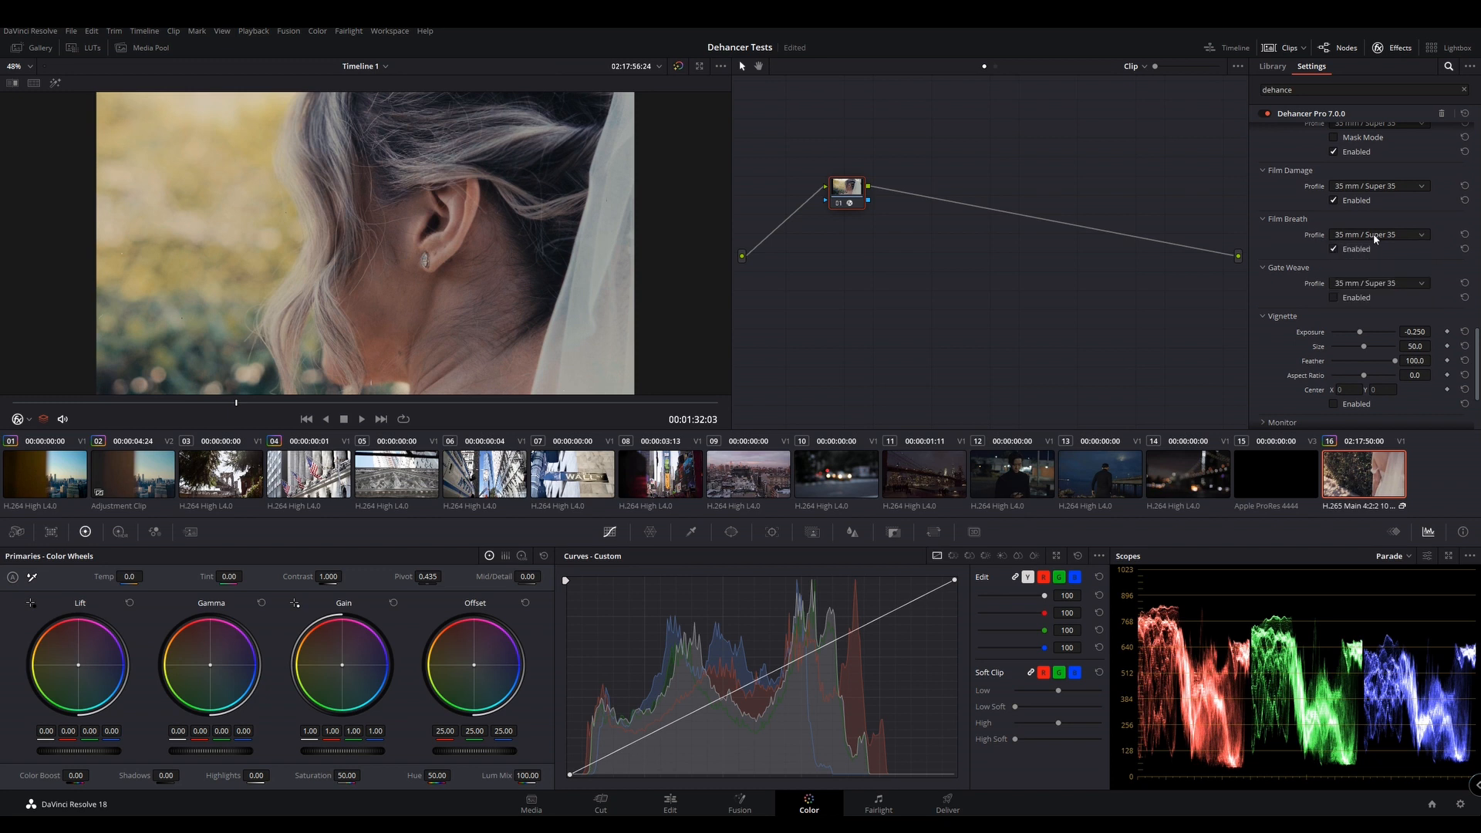
scroll(1476, 363, "down", 3)
left_click(1335, 296)
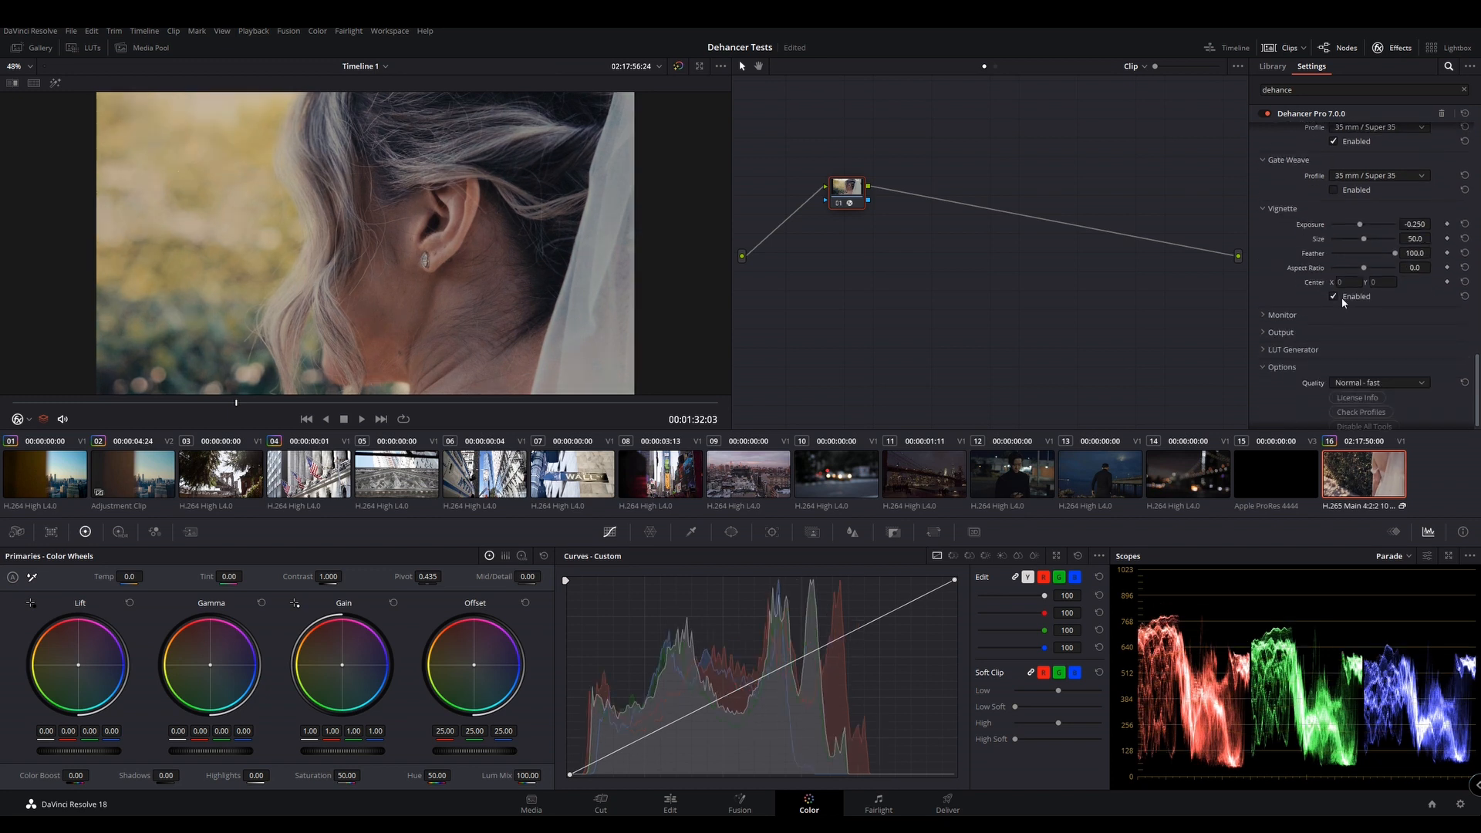
Expand the Monitor options and toggle the False Color IRE, 16 zones overlay on and off
left_click(1273, 316)
left_click(1356, 331)
left_click(1354, 334)
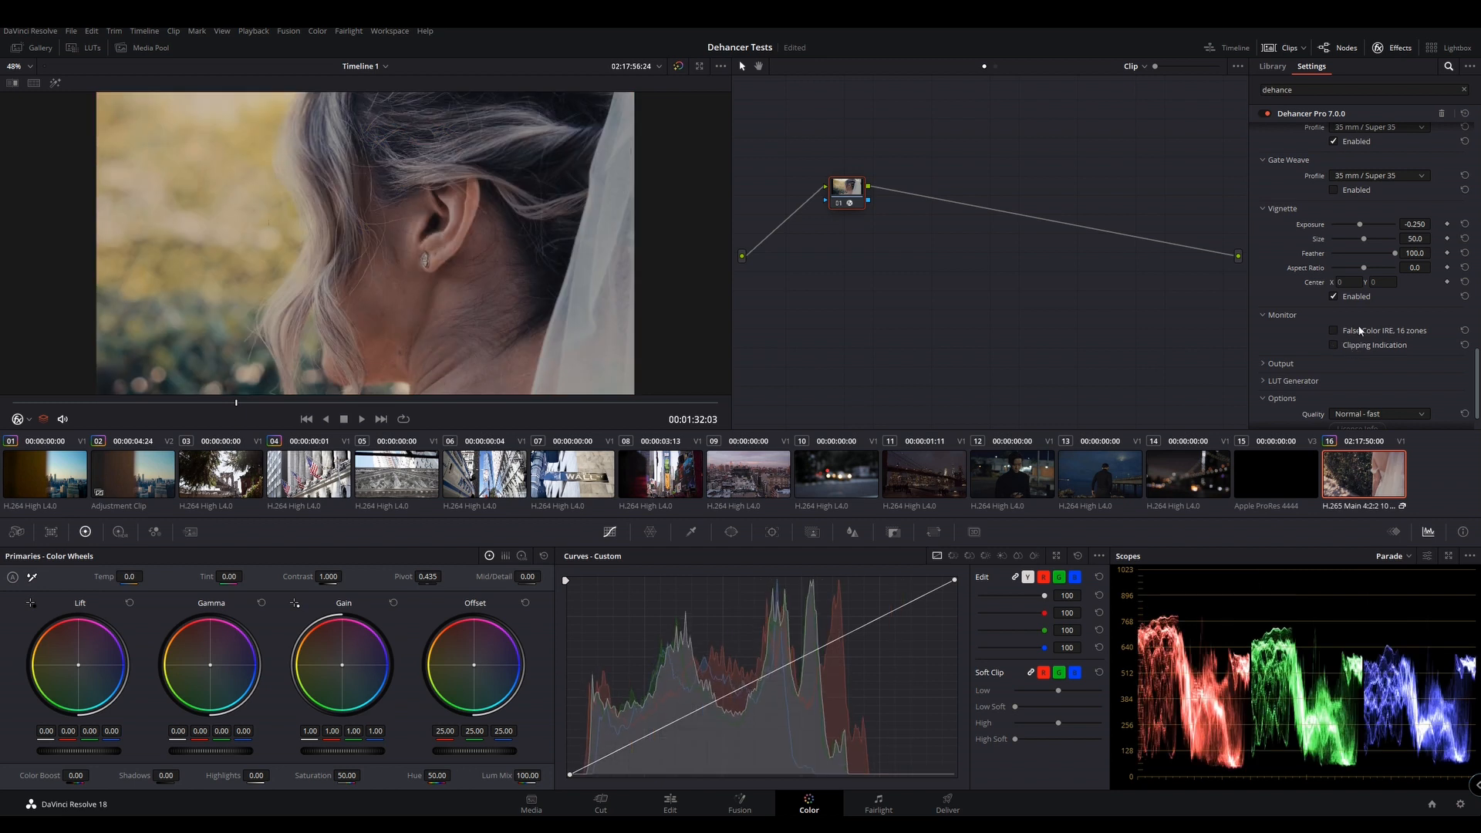
left_click(1360, 331)
left_click(1360, 332)
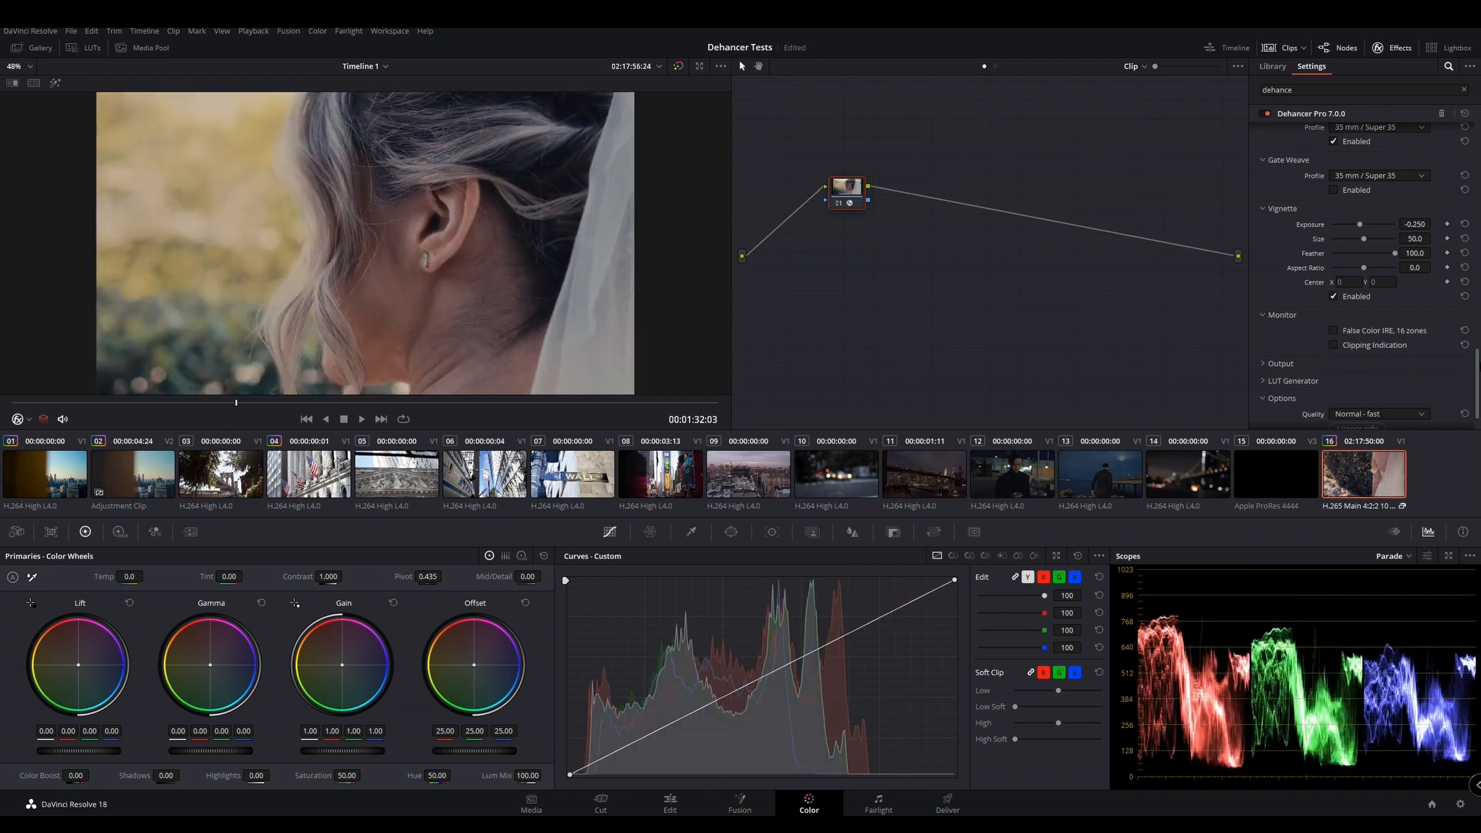
Expand the Output and LUT Generator sections and try a lower Total Impact, resetting it to 100
scroll(1342, 338, "down", 2)
left_click(1293, 324)
left_click(1301, 357)
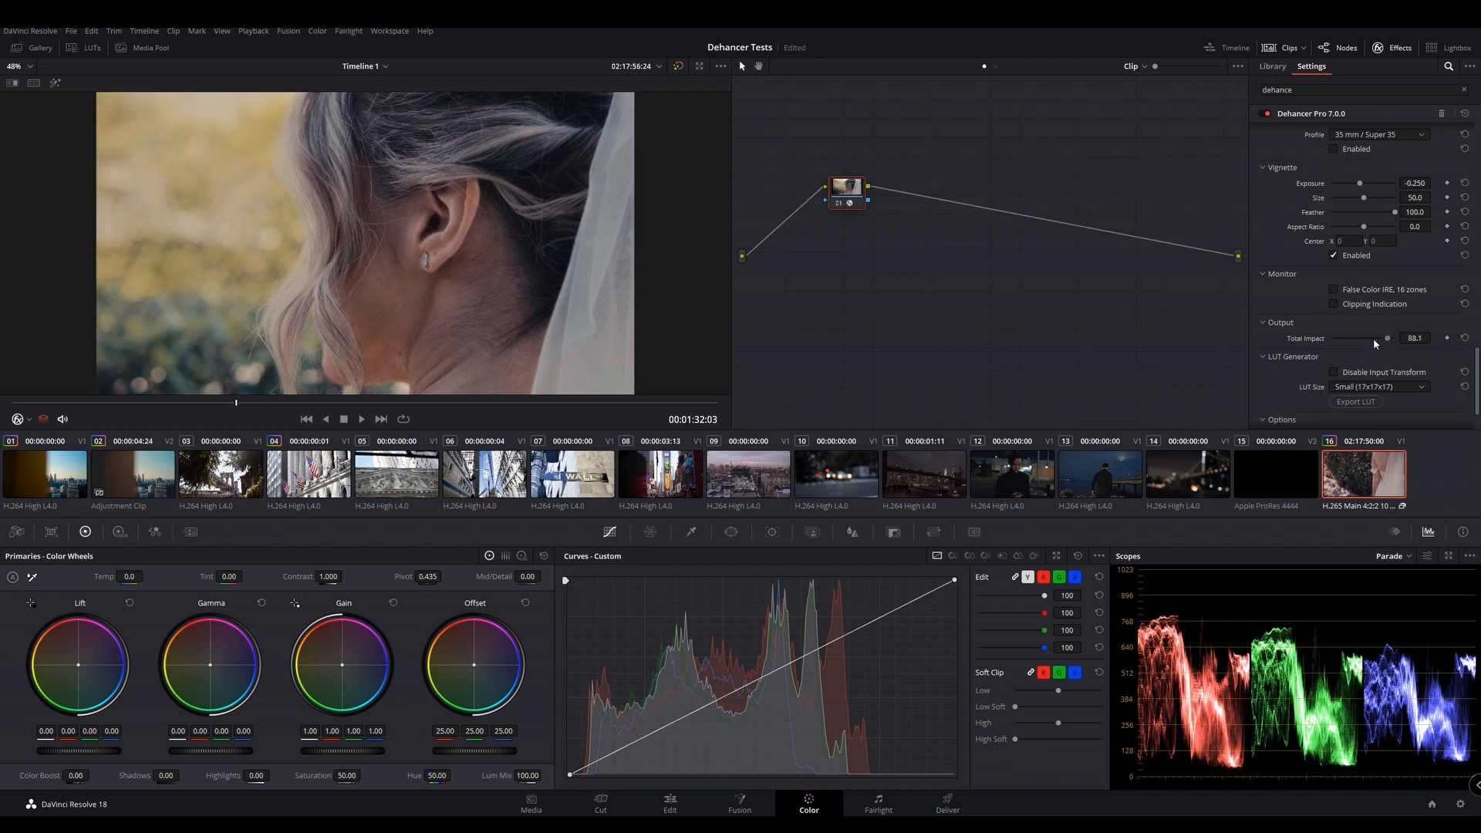
double_click(1373, 338)
scroll(1431, 378, "down", 3)
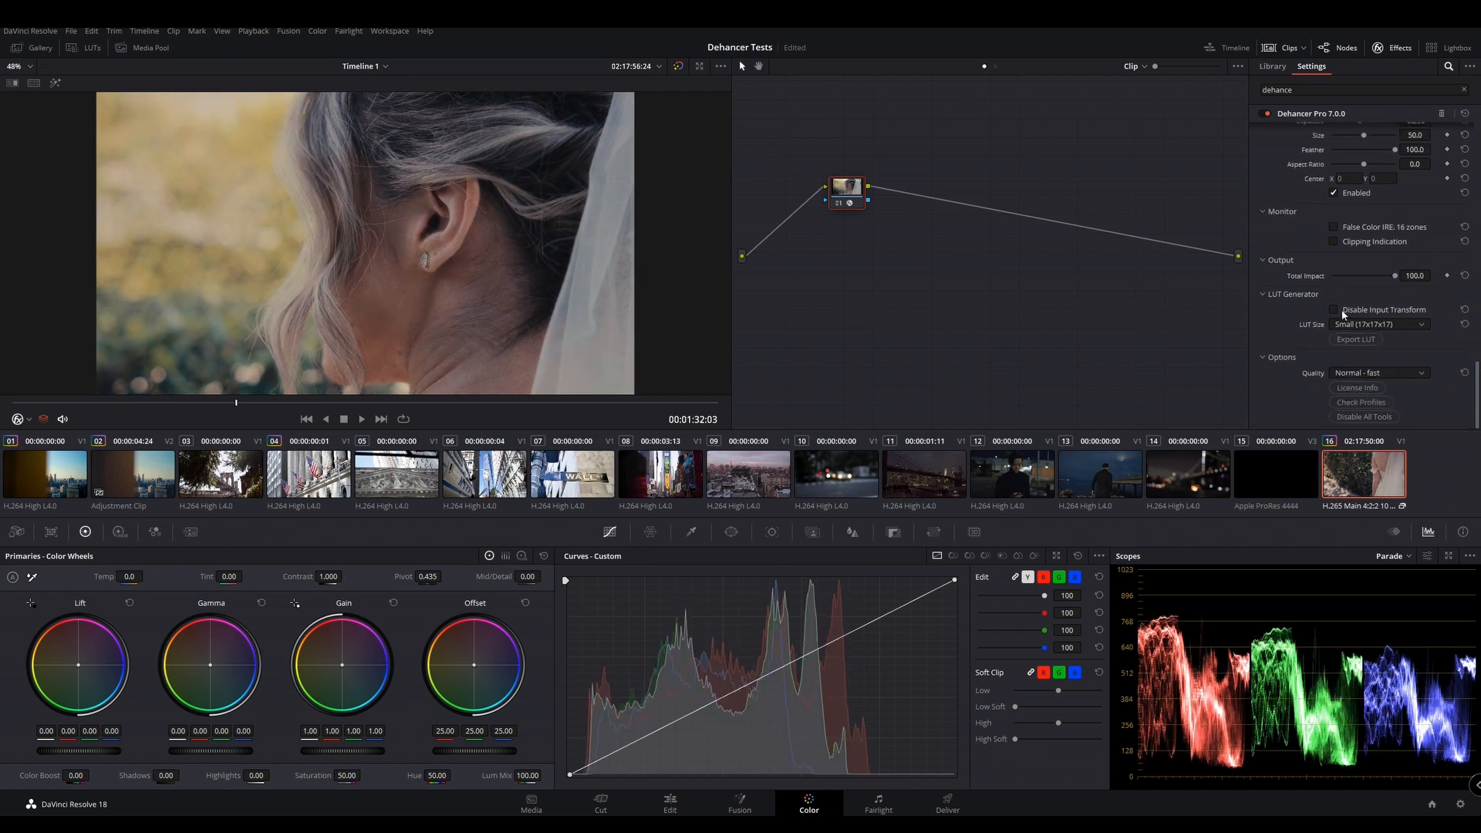